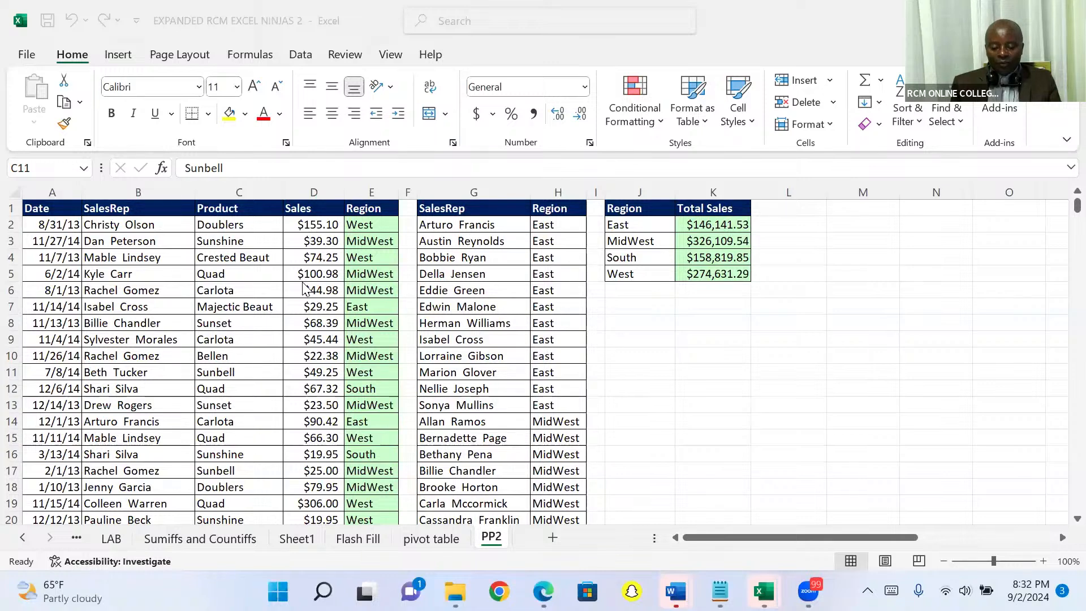
- Examine the entries of the Product column from C2 down to around row 88 and back up
click(225, 225)
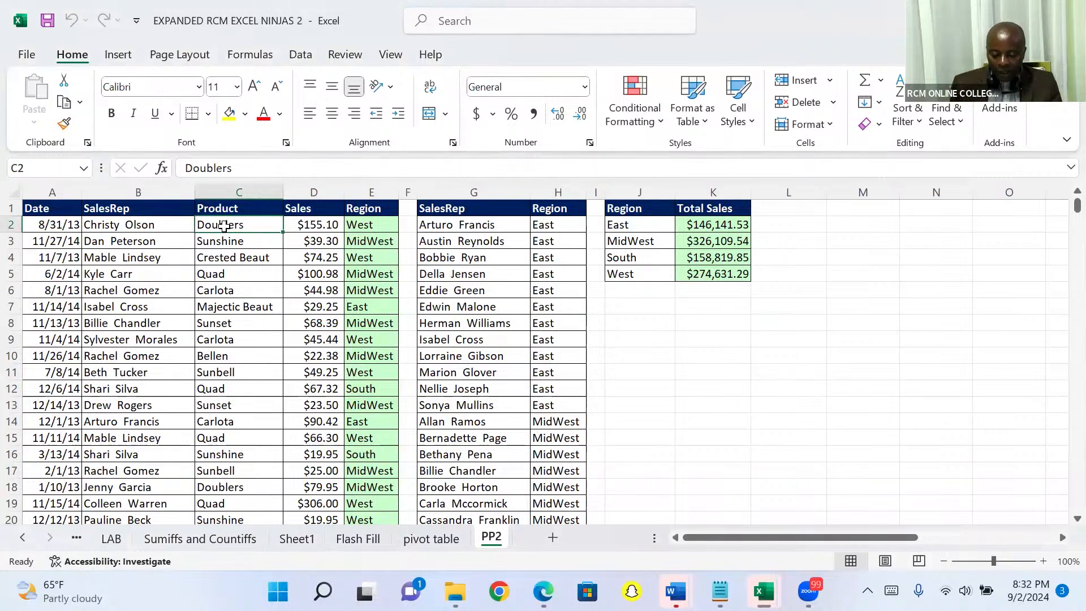
click(653, 340)
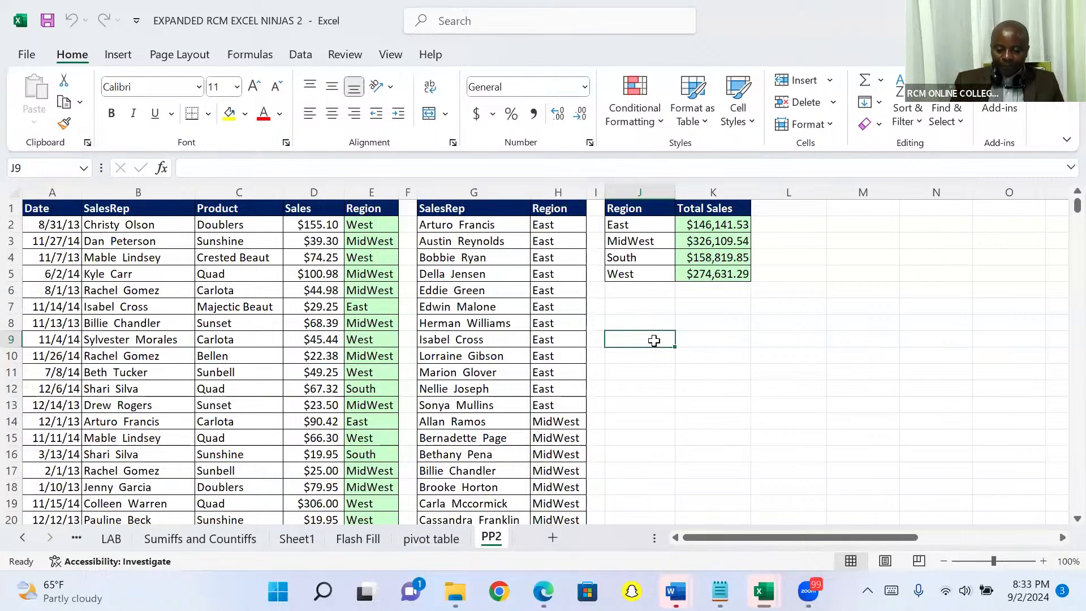
click(218, 224)
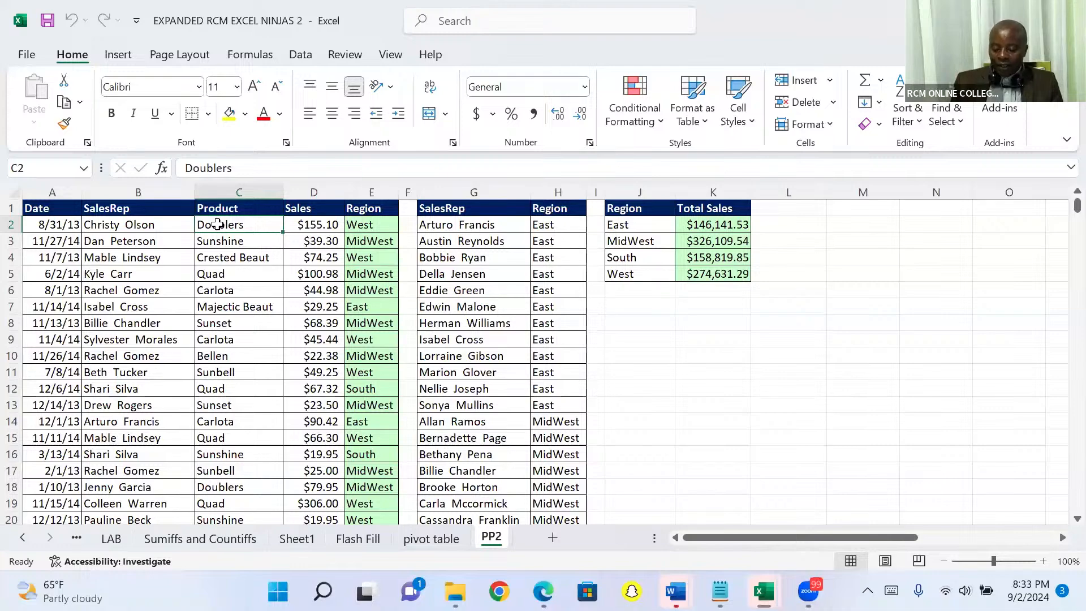
key(Down)
key(Down)
key(Down)
key(Down)
key(Down)
key(Down)
key(Down)
key(Down)
key(Down)
key(Down)
key(Down)
key(Down)
key(Down)
key(Down)
key(Down)
key(Down)
key(Down)
key(Down)
key(Down)
key(Down)
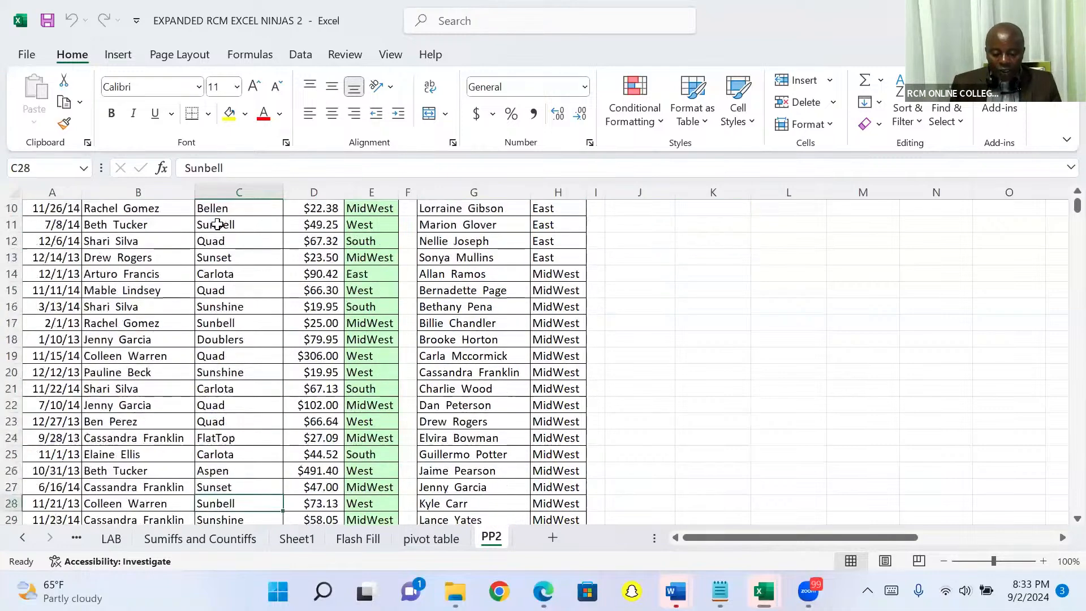
key(Down)
key(Down)
key(Down)
key(Down)
key(Down)
key(Down)
key(Down)
key(Down)
key(Down)
key(Down)
key(Down)
key(Down)
key(Down)
key(Down)
key(Down)
key(Down)
key(Down)
key(Down)
key(Down)
key(Down)
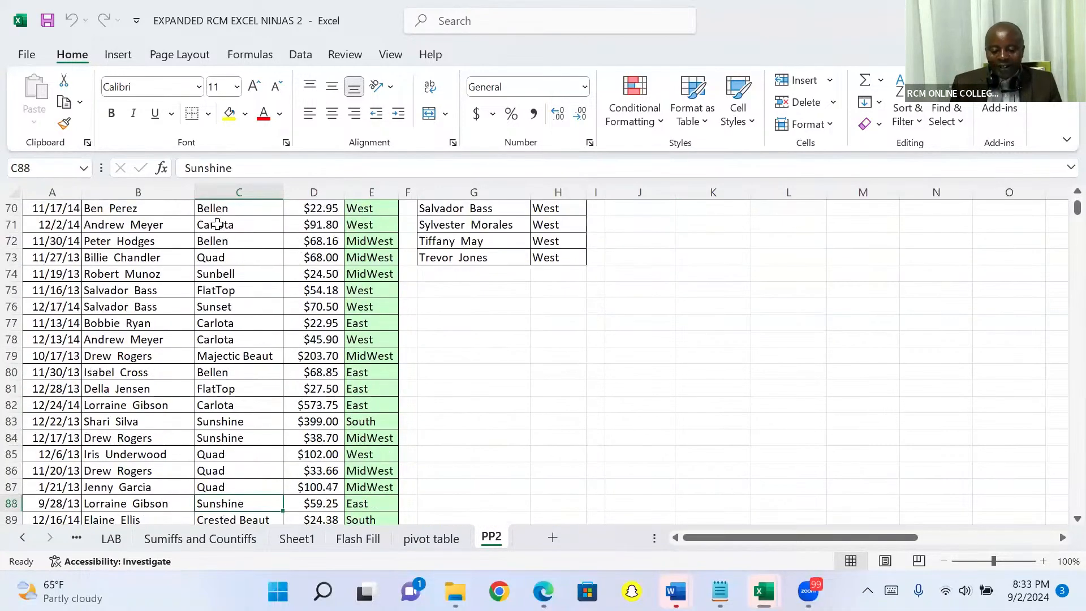
key(Up)
key(Up)
key(Up)
key(Up)
key(Up)
key(Up)
key(Up)
key(Up)
key(Up)
key(Up)
key(Up)
key(Up)
key(Up)
key(Up)
key(Up)
key(Up)
key(Up)
key(Up)
key(Up)
key(Up)
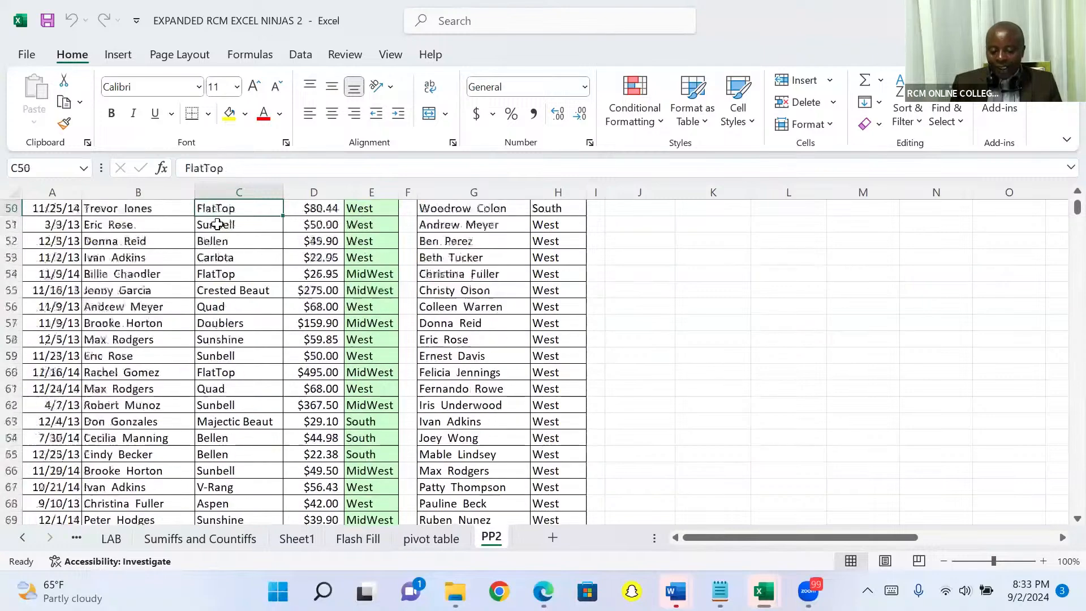
key(Up)
key(Up)
key(Up)
key(Up)
key(Up)
key(Up)
key(Up)
key(Up)
key(Up)
key(Up)
key(Up)
key(Up)
key(Up)
key(Up)
key(Up)
key(Up)
key(Up)
key(Up)
key(Up)
key(Up)
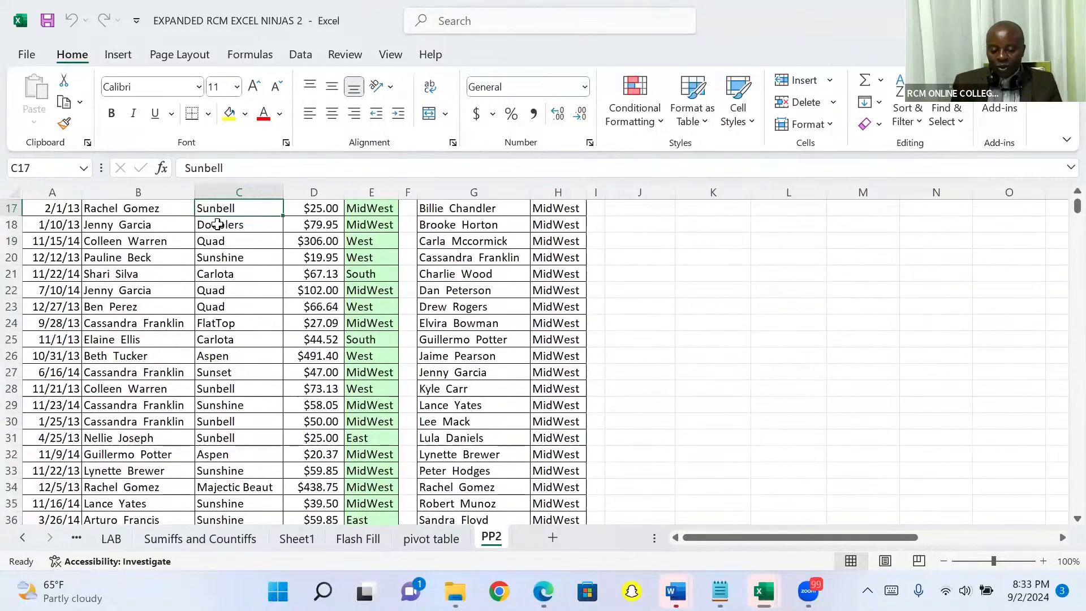
- Go from the first product entry in C2 straight to the last record of the Product column
click(225, 227)
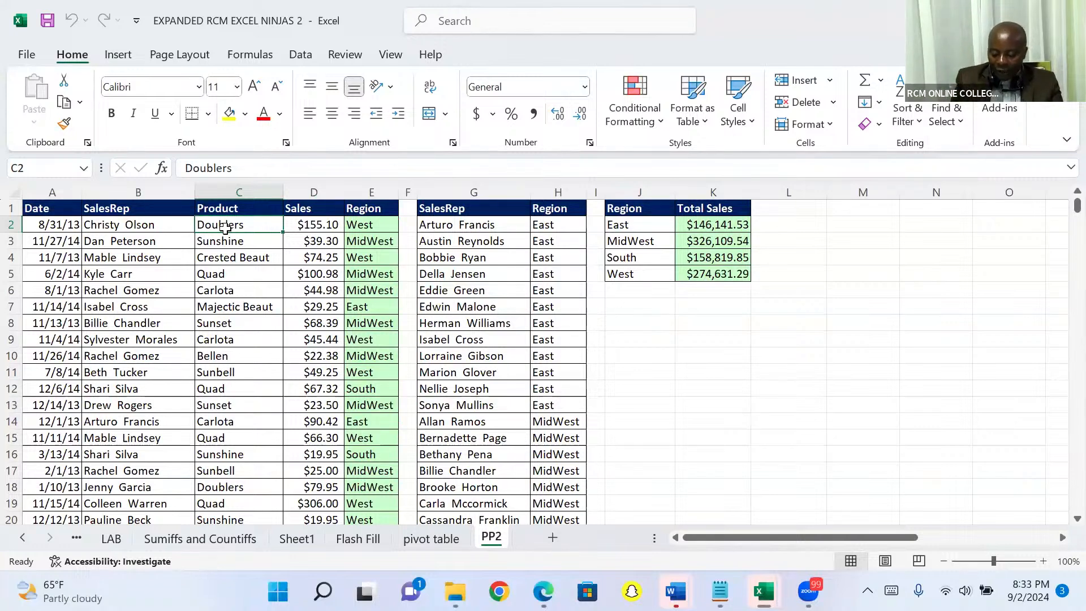
key(ctrl+Down)
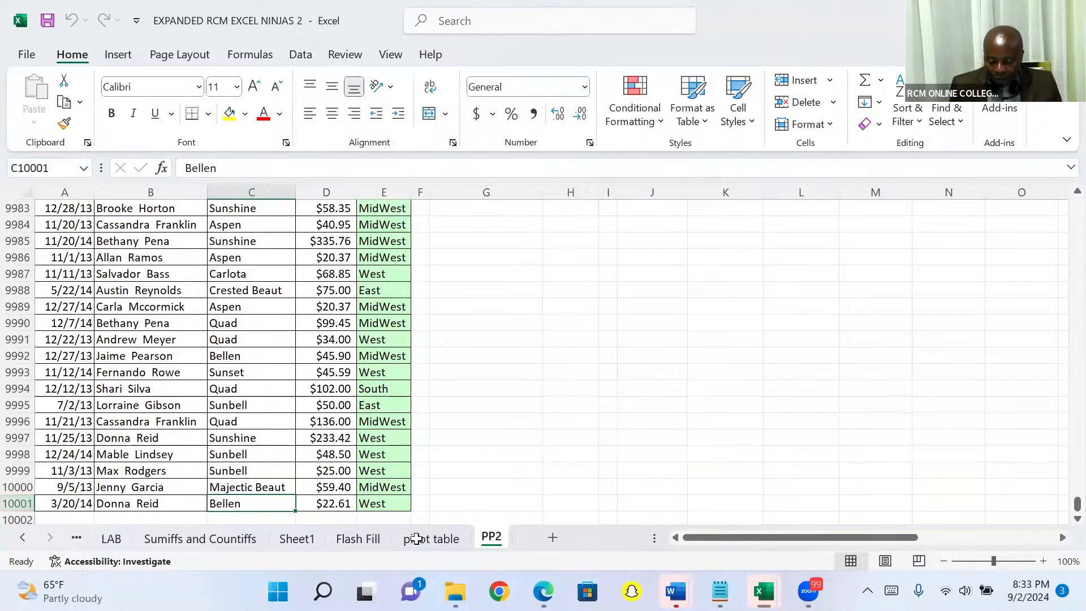
- Enter the note "ctrl down arrow" in cell J9991
click(647, 338)
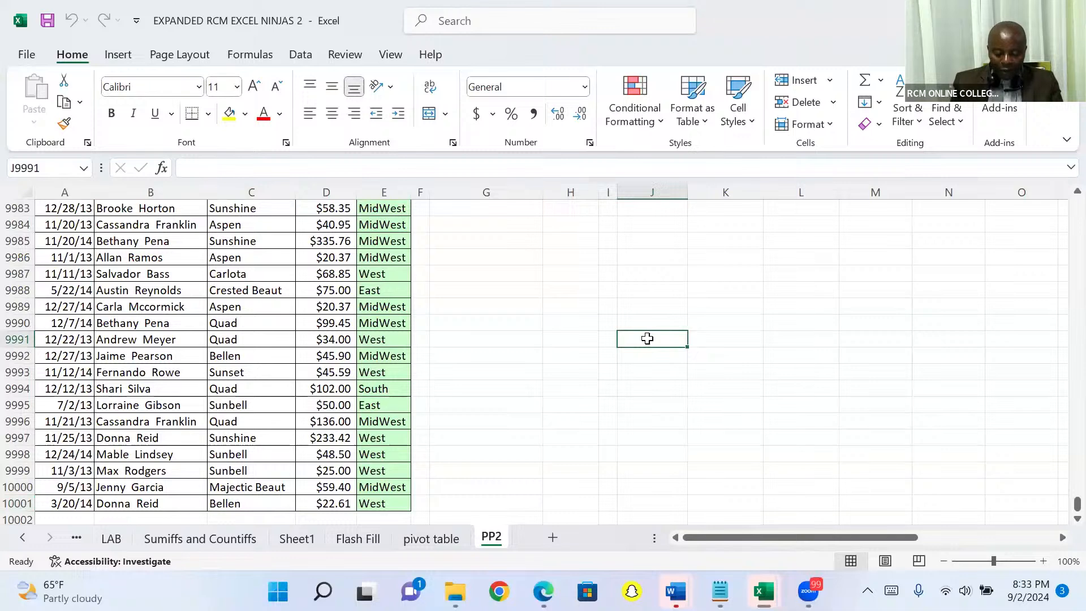
key(ctrl+c)
text(t)
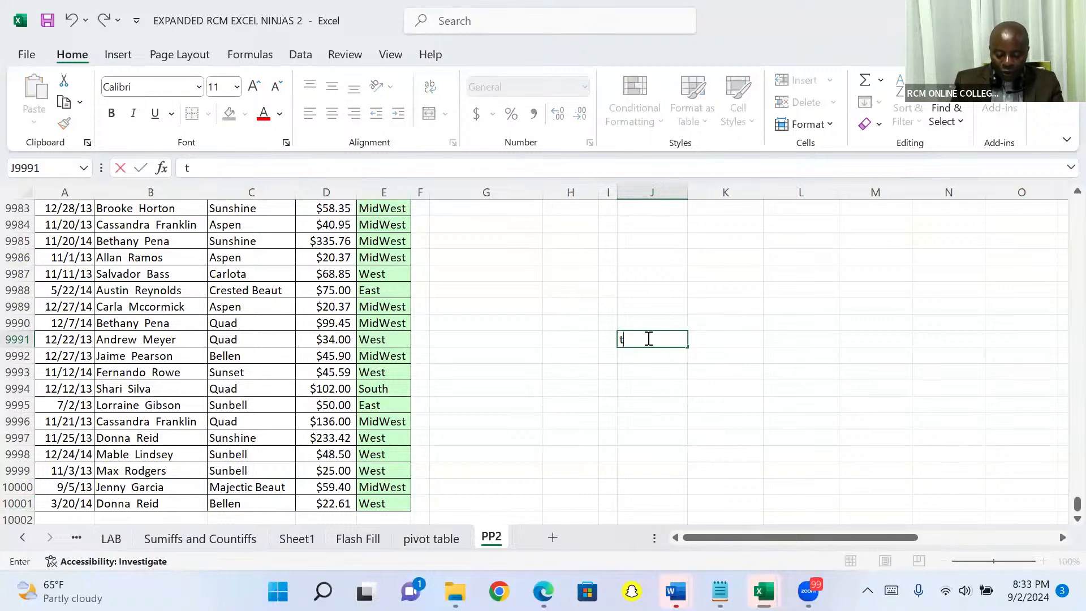
key(BackSpace)
text(c)
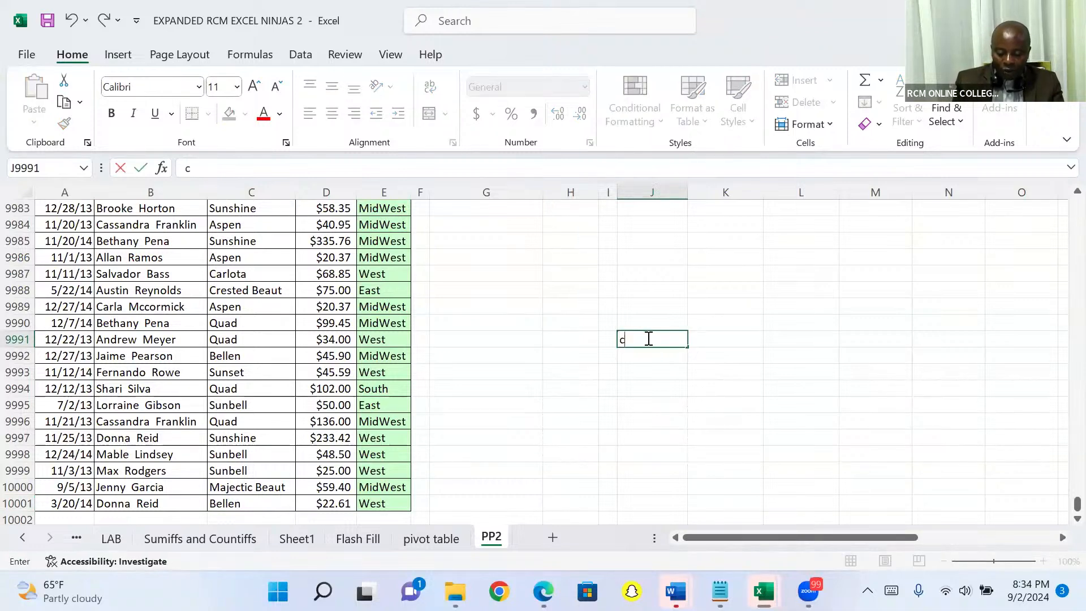
text(trl)
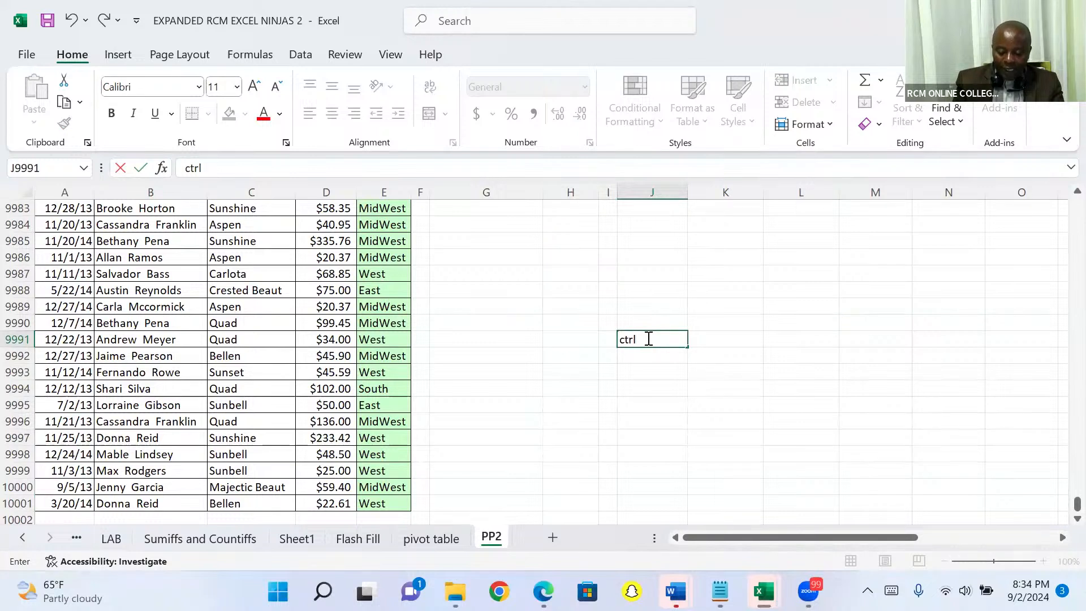
text( down)
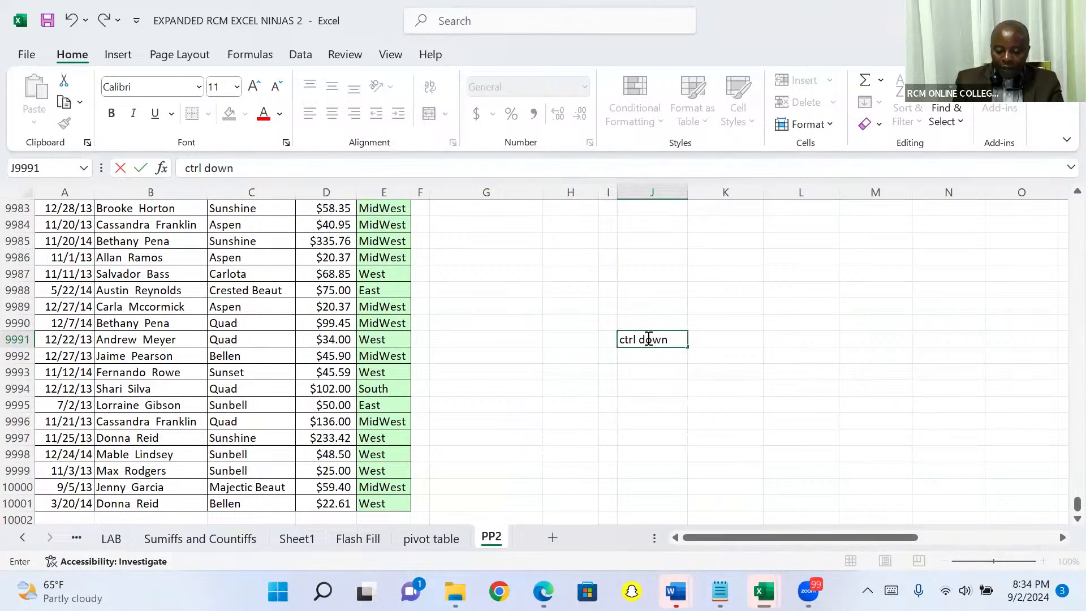
text( arrow)
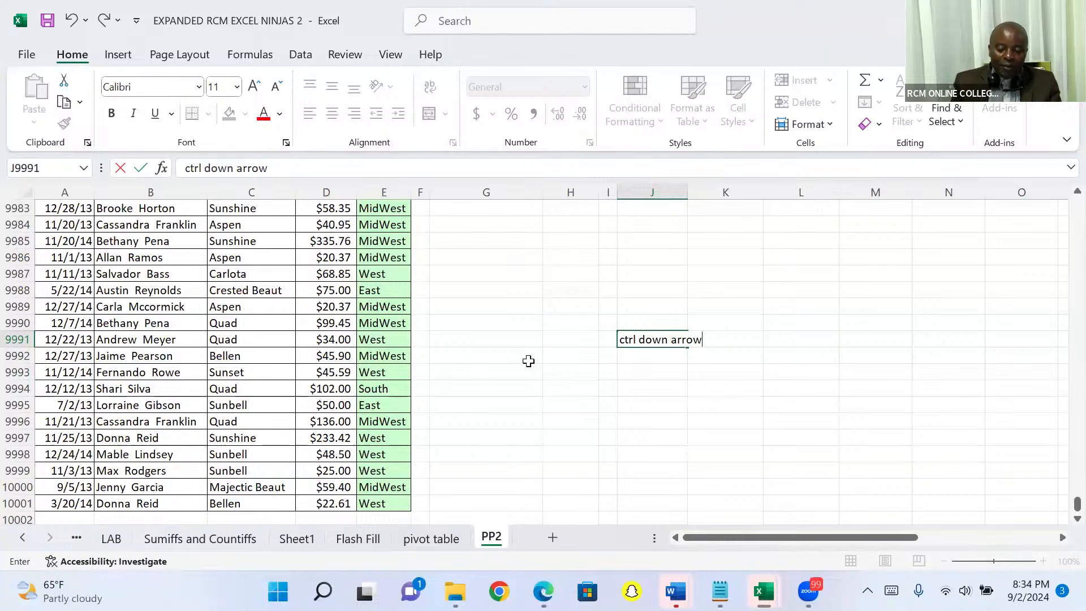
click(516, 357)
- Return from the last rows of the data to the Product header in C1
key(Up)
key(Up)
key(Up)
key(Up)
key(Up)
key(Up)
key(Up)
key(Up)
key(Up)
key(Up)
key(Up)
key(Up)
key(Up)
key(Up)
key(Up)
key(Up)
key(Up)
key(Up)
key(Up)
key(Up)
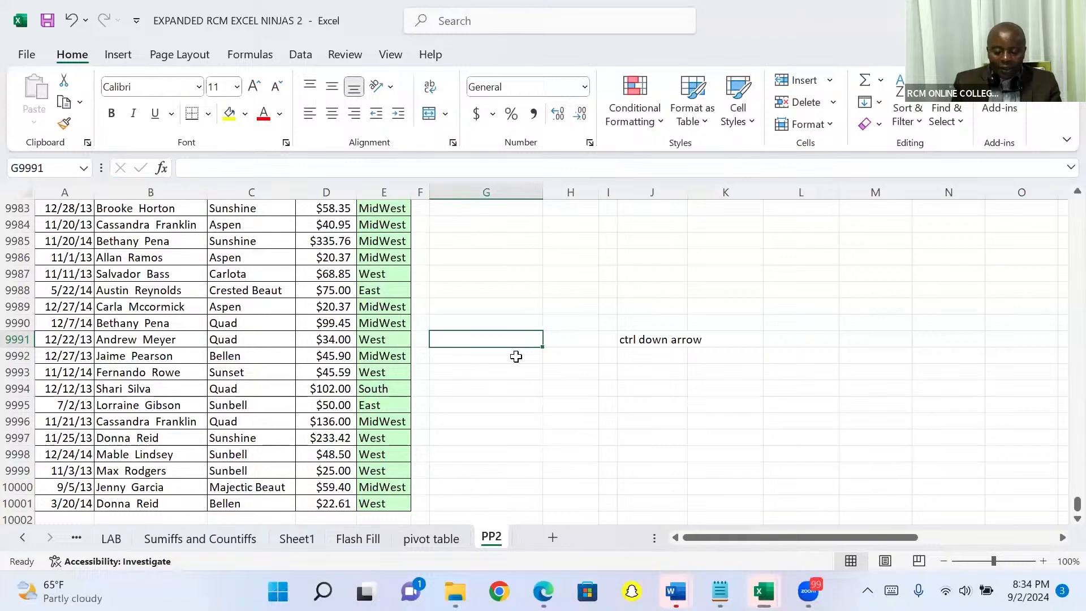
key(Up)
key(Up)
key(Up)
key(Up)
key(Up)
key(Up)
key(Up)
key(Up)
key(Up)
key(Up)
key(Up)
key(Up)
key(Up)
key(Up)
key(Up)
key(Up)
key(Up)
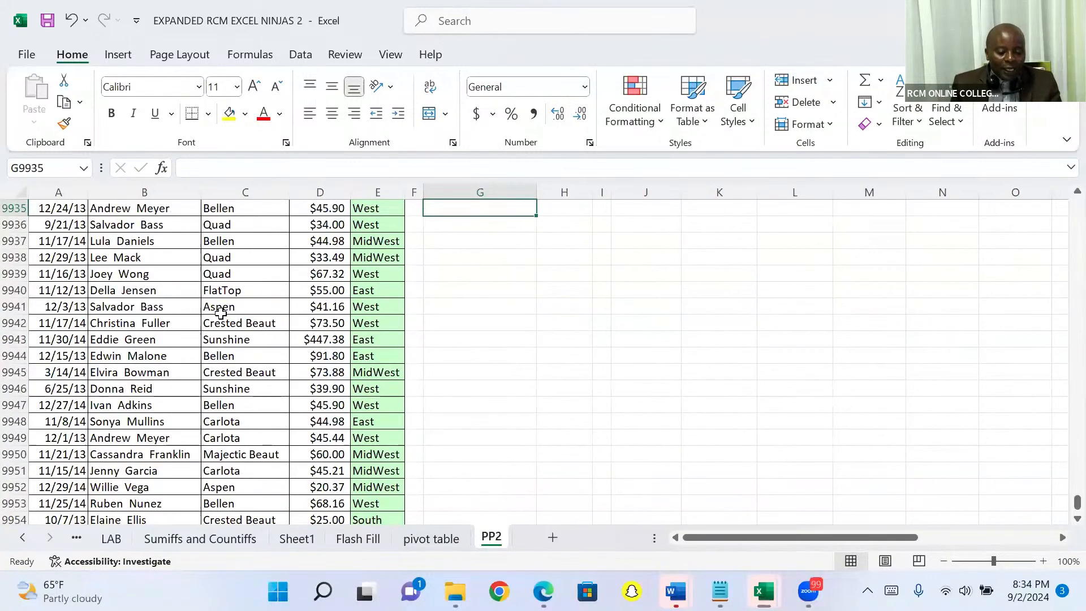
click(220, 311)
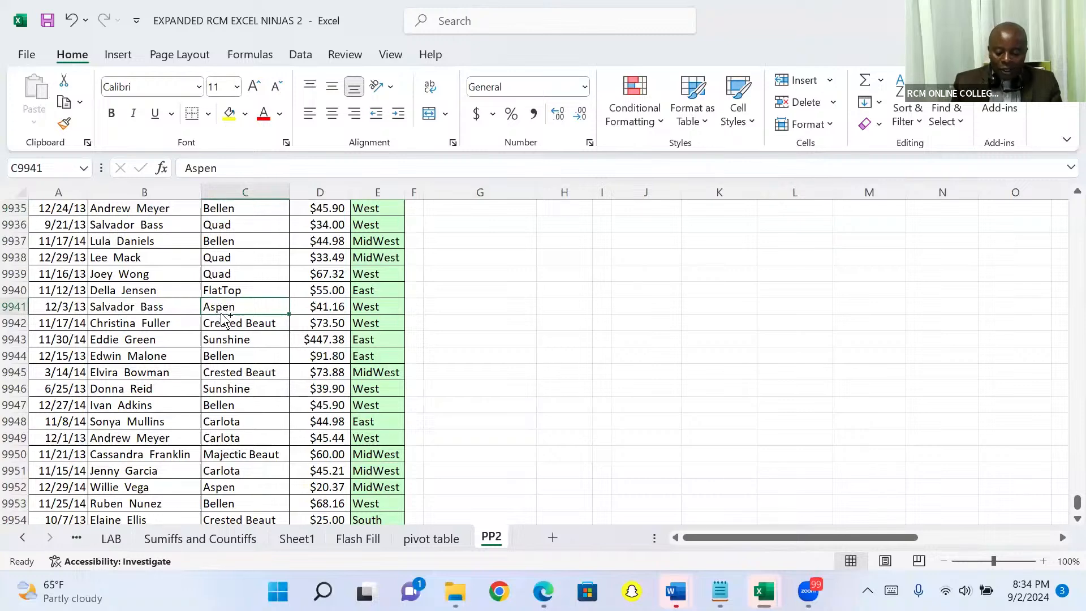
key(ctrl+Up)
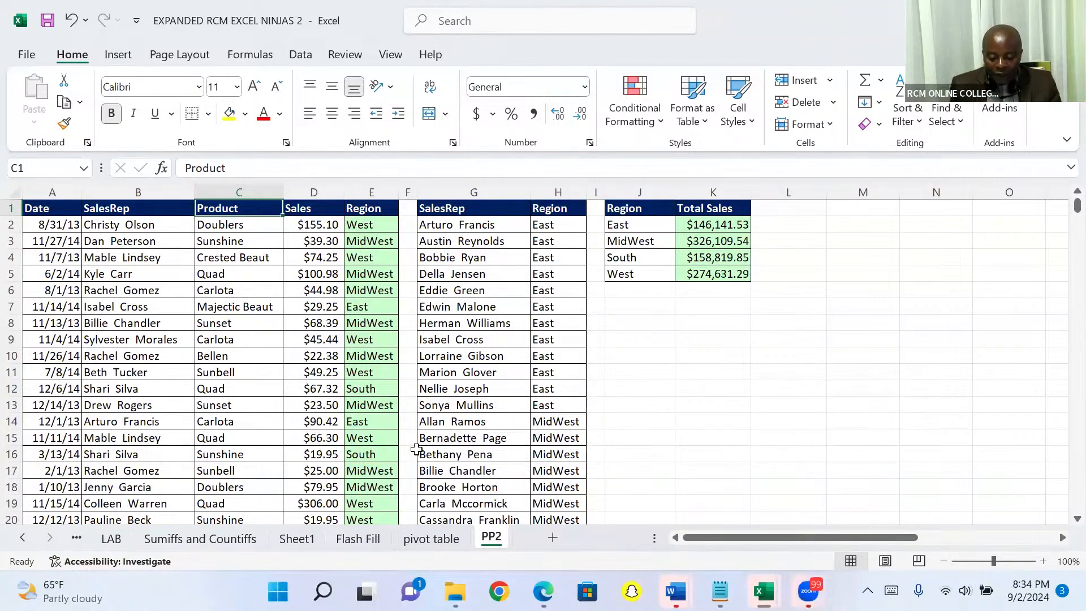
key(ctrl+t)
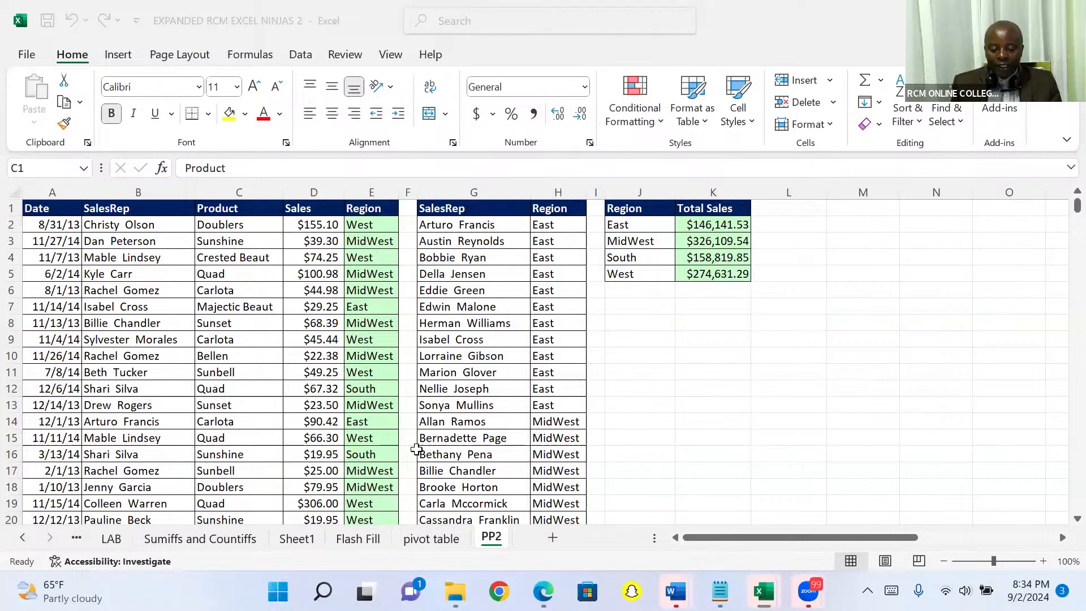
click(302, 345)
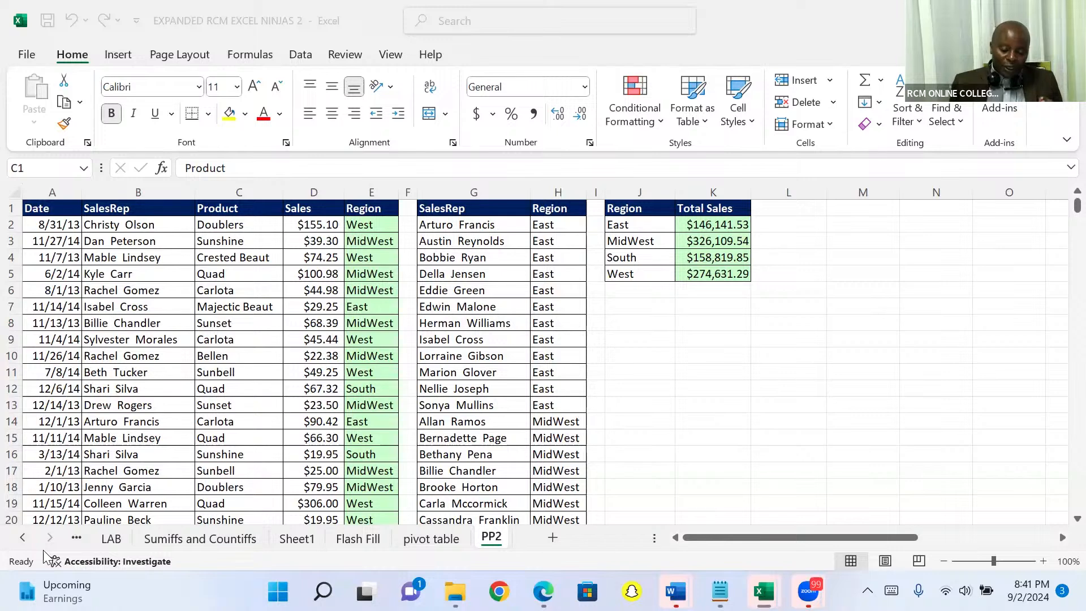
- Go from C2 to the last record of the Product column and on to the empty cell below the Sales data, D10002
click(246, 218)
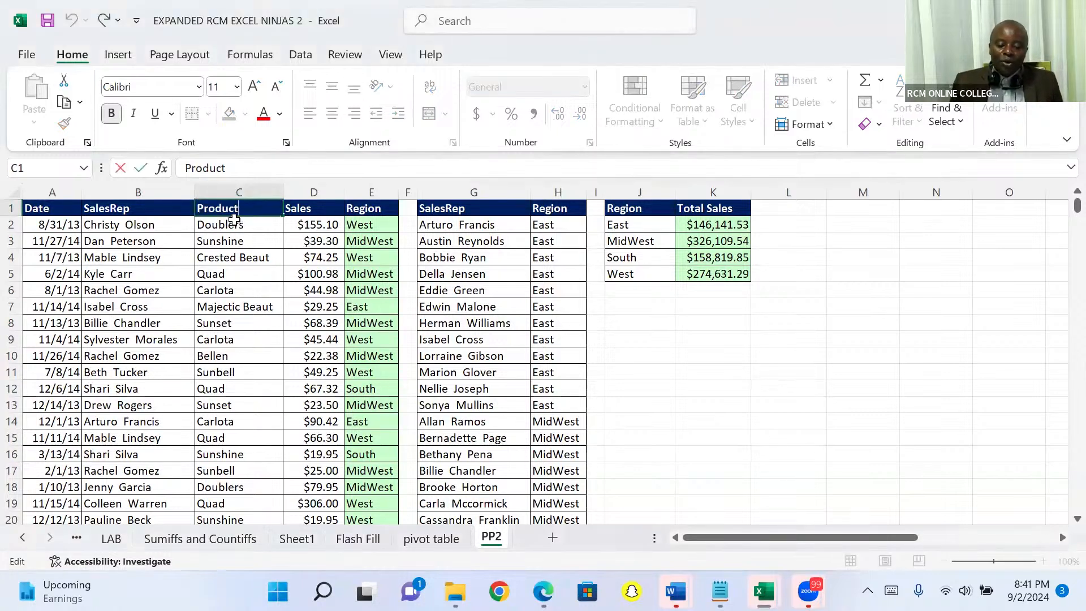
click(234, 221)
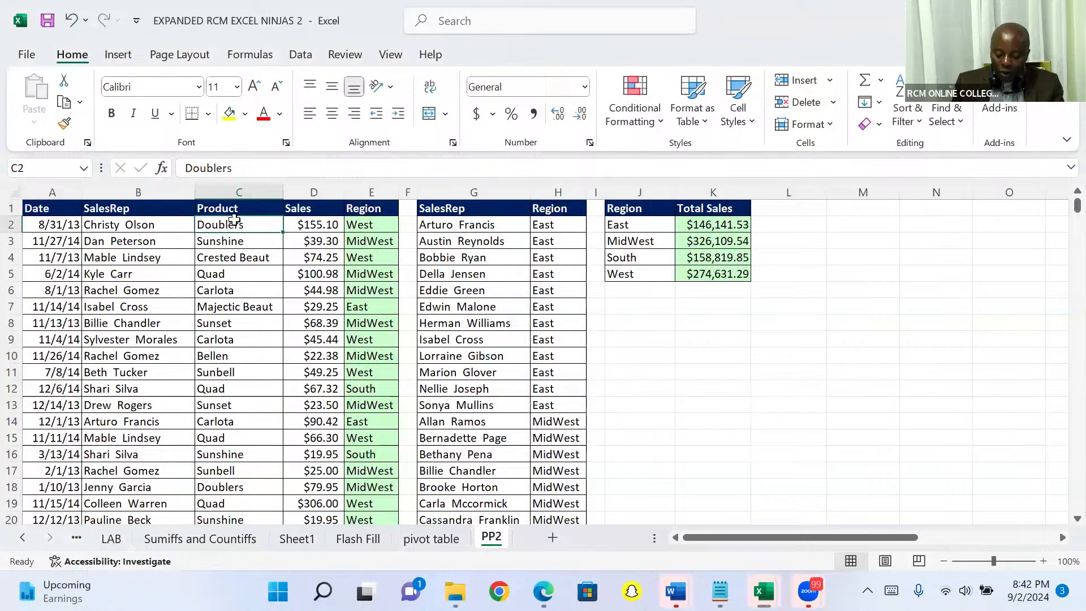
key(ctrl+Down)
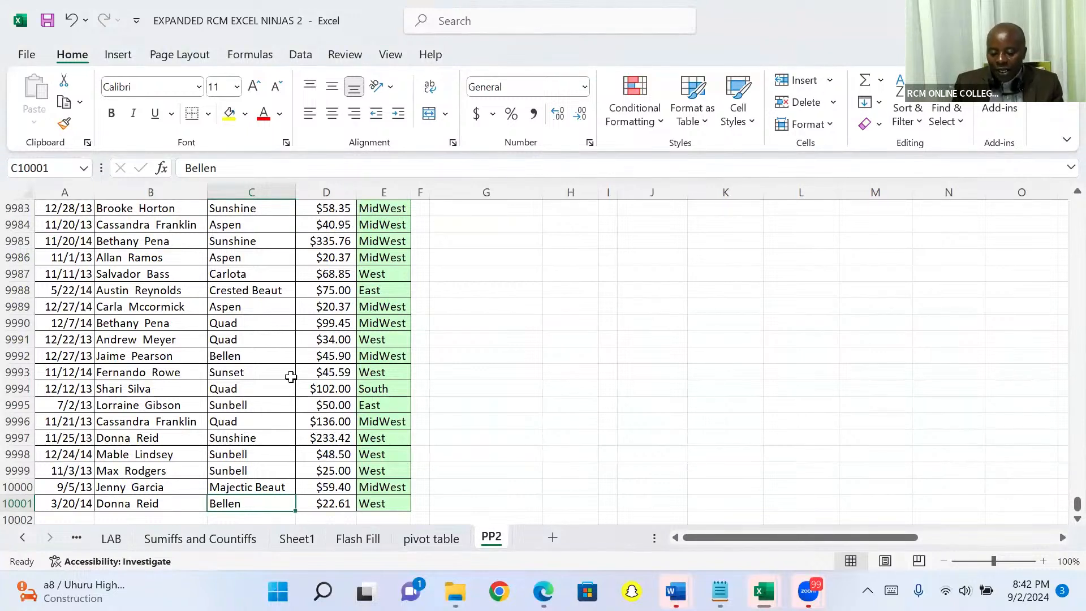
key(Right)
key(Down)
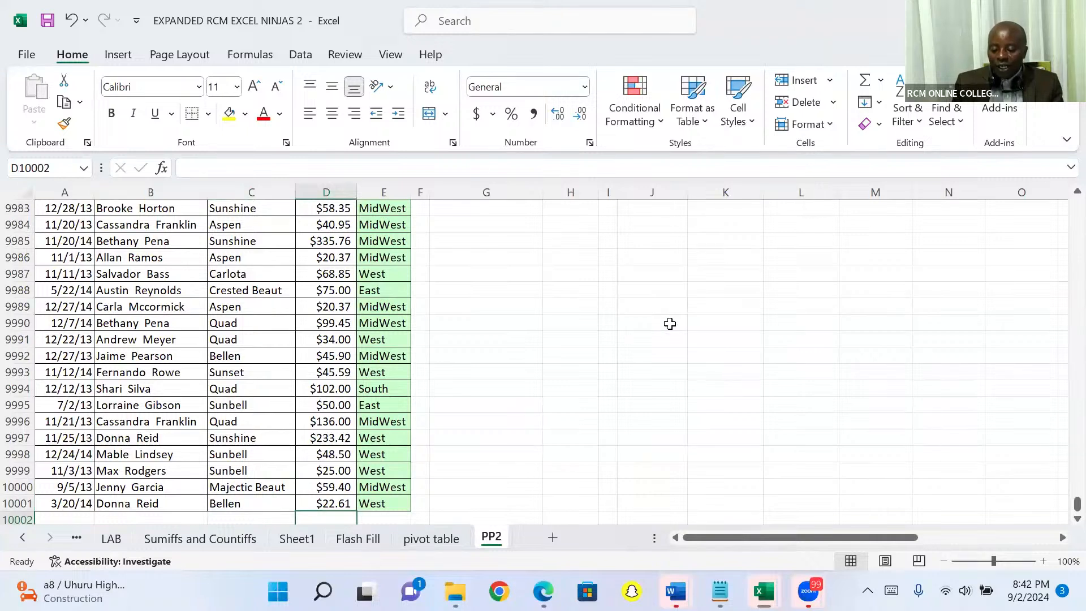
- Enter the note "Alt =shortcut for Auto sum" in cell J9990
click(669, 324)
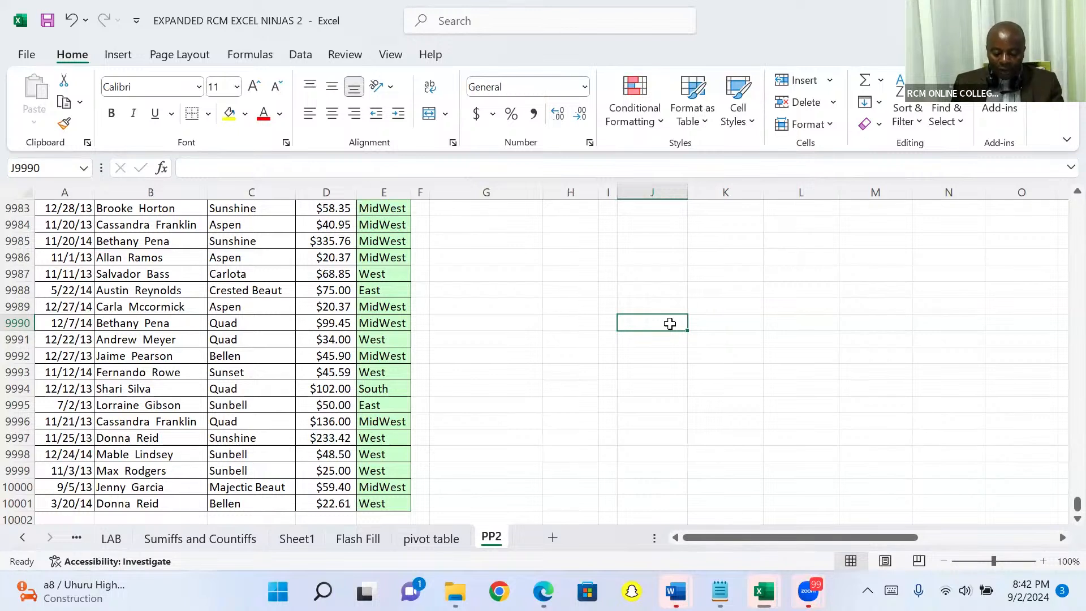
text(Alt)
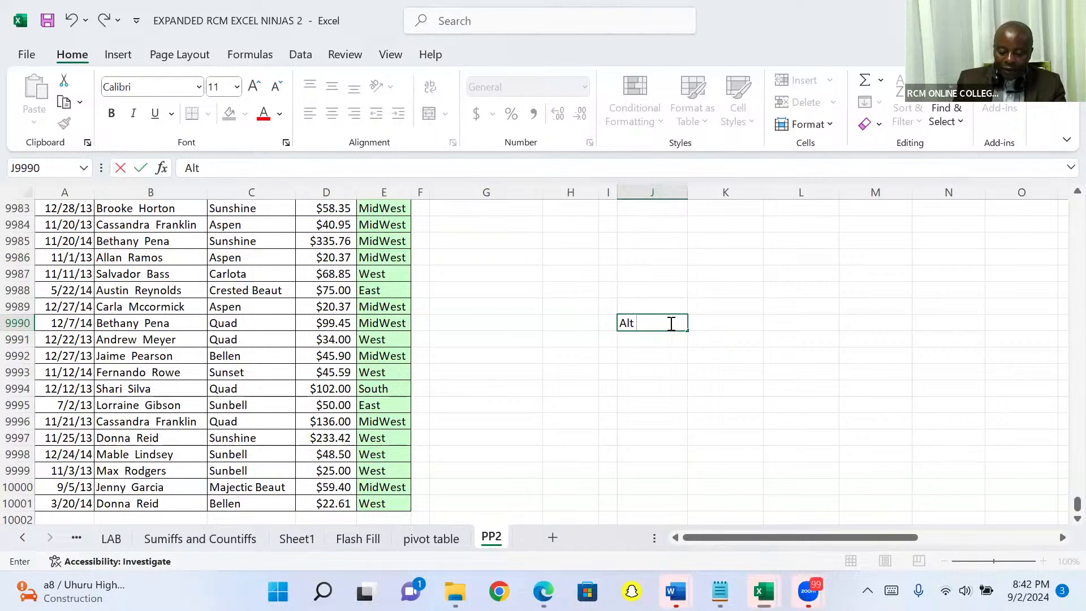
text( =)
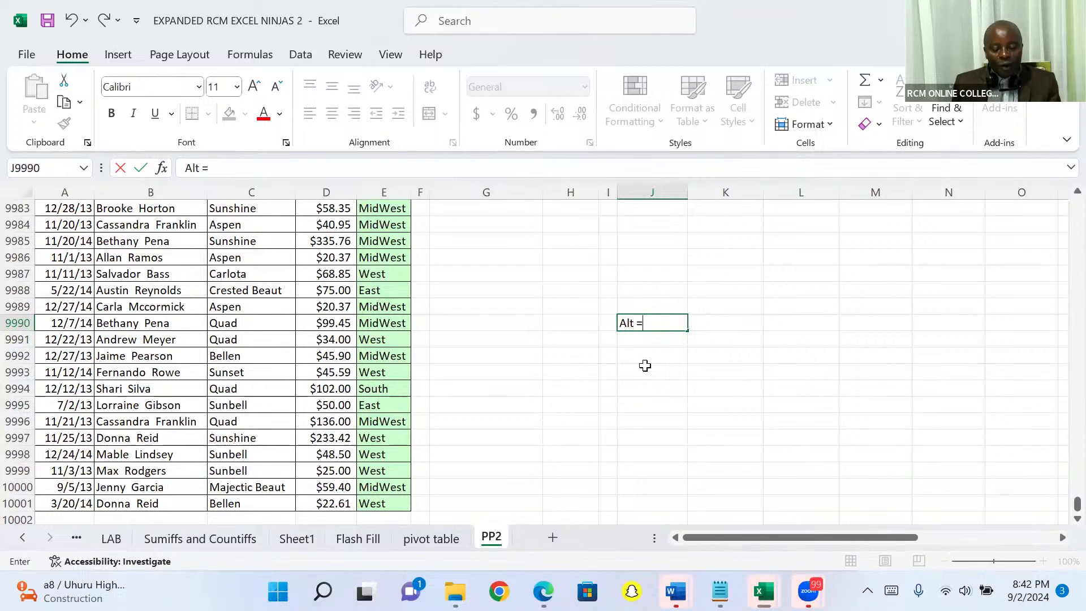
text(s)
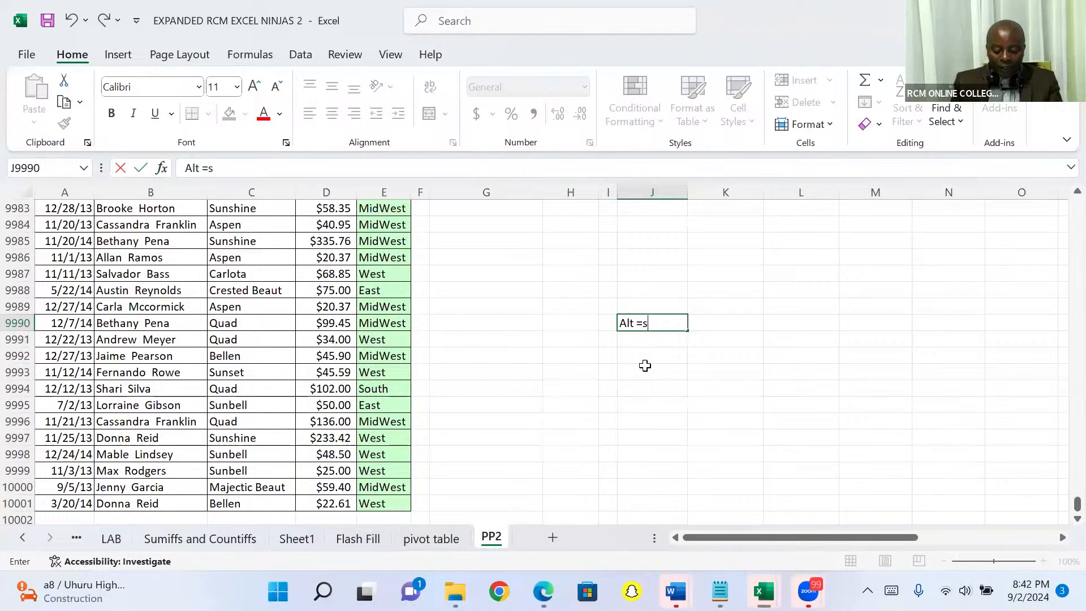
text(ho)
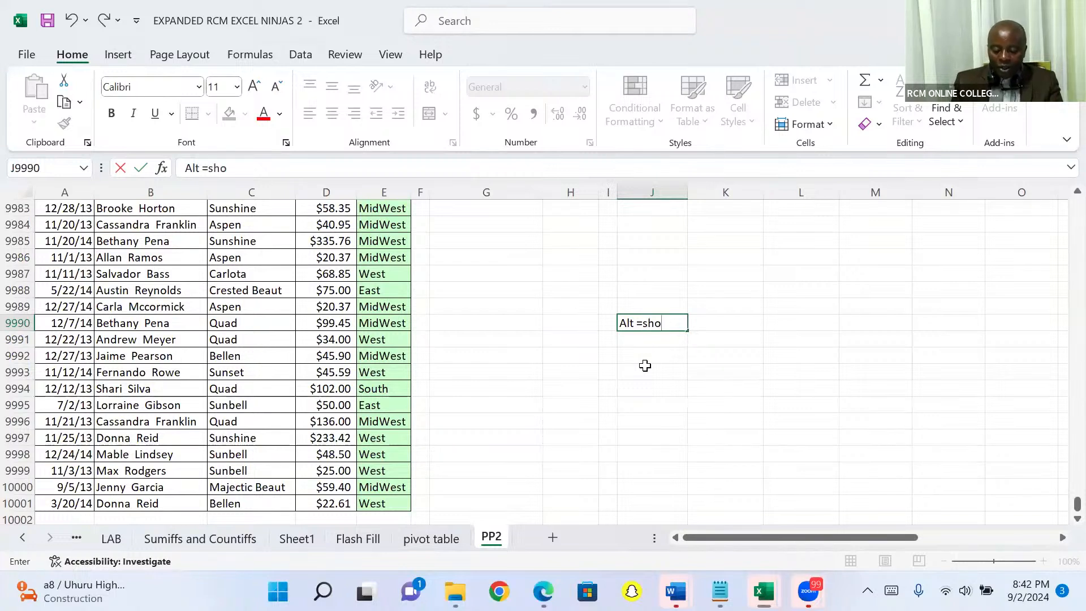
text(rtcut)
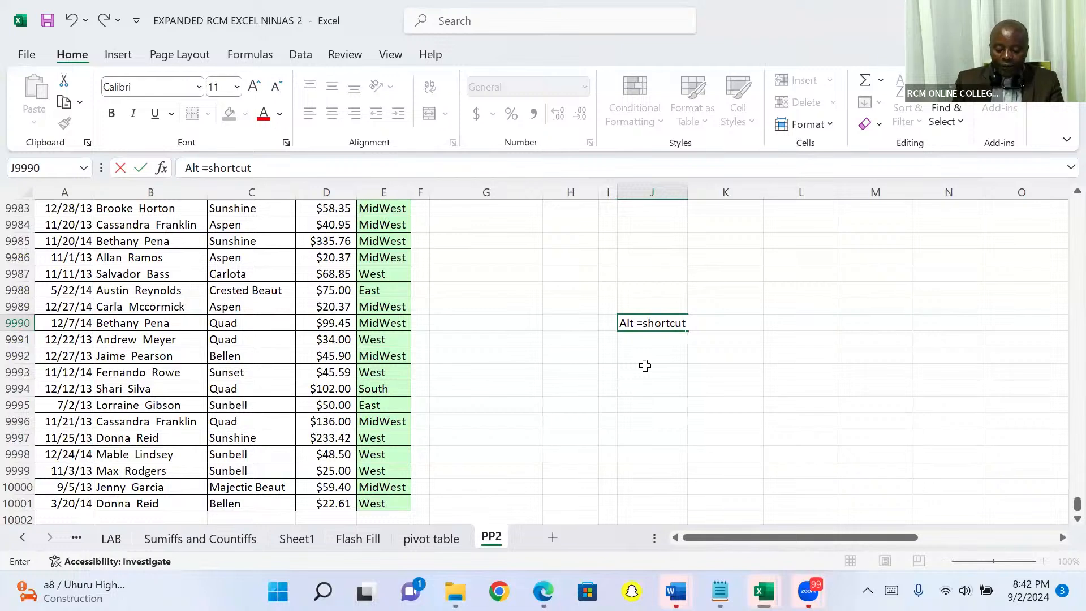
text( for Aut)
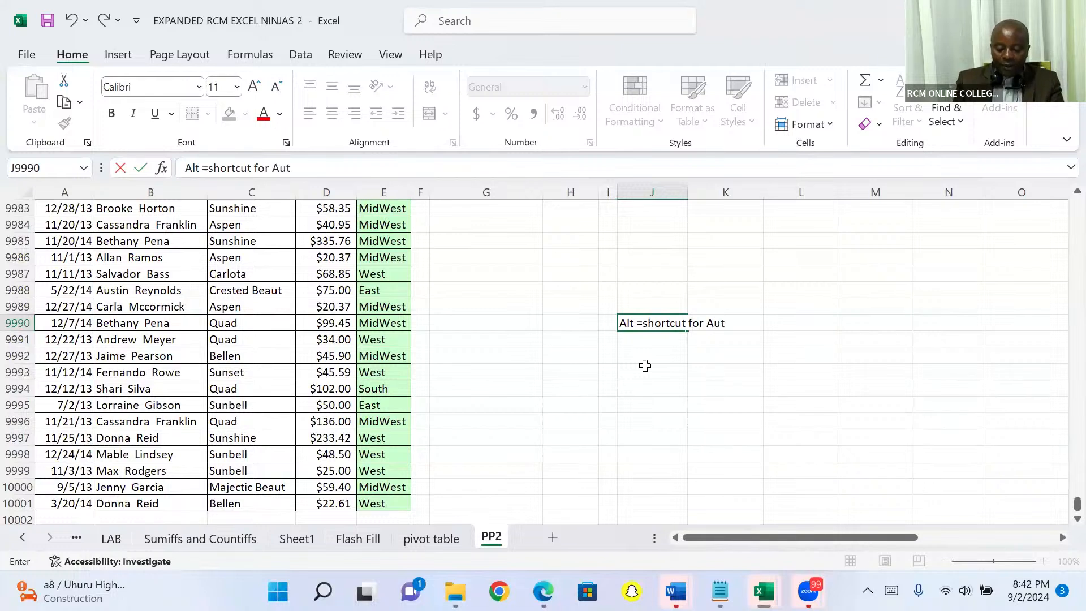
text(o sum)
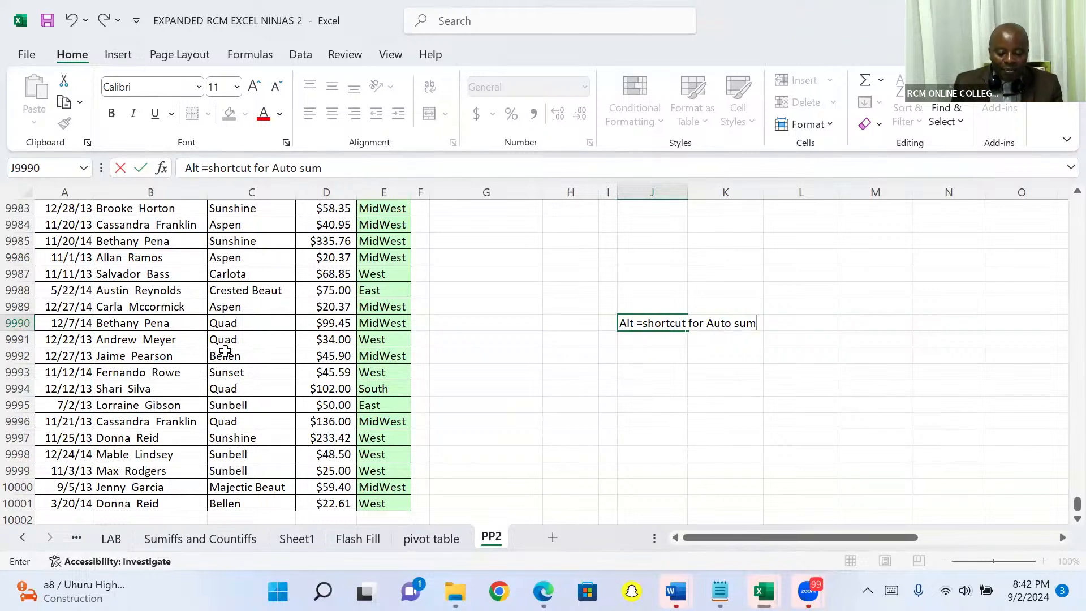
- Total the Sales column in D10002 with AutoSum over D2:D10001
click(326, 518)
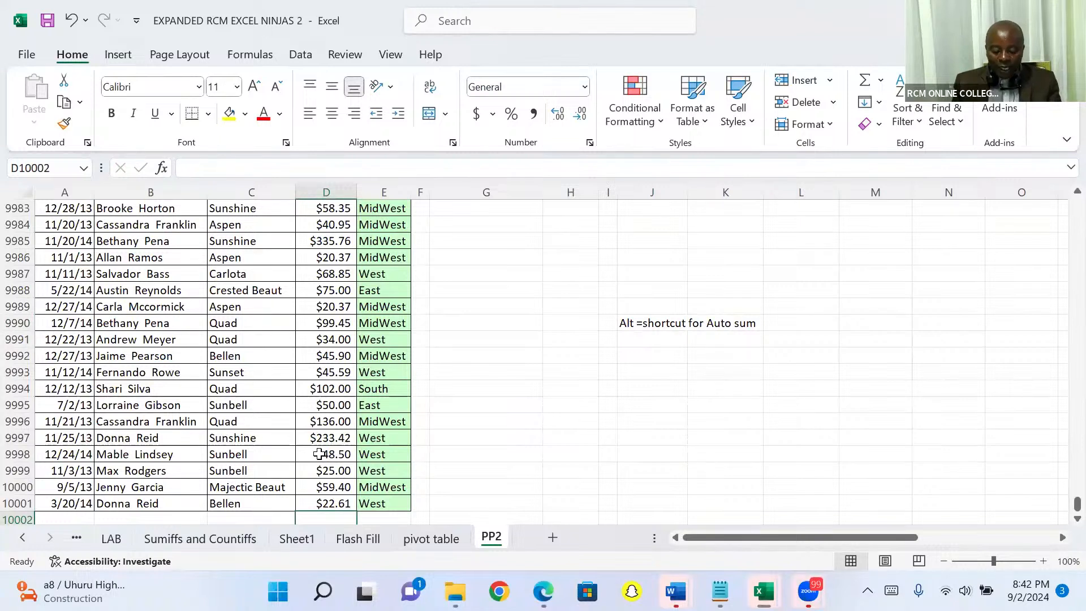
key(alt+equal)
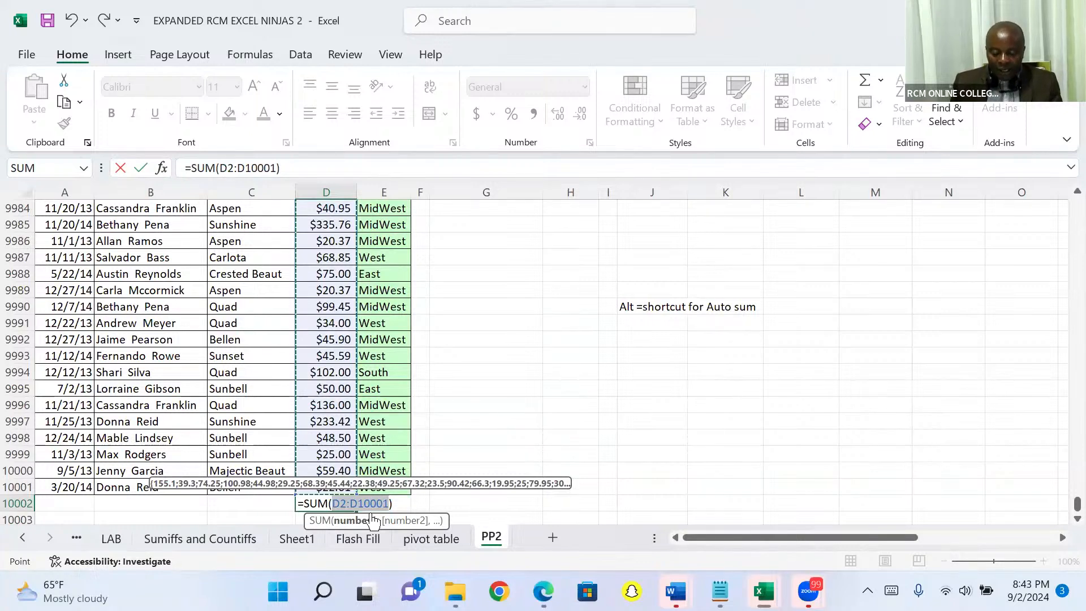
key(Return)
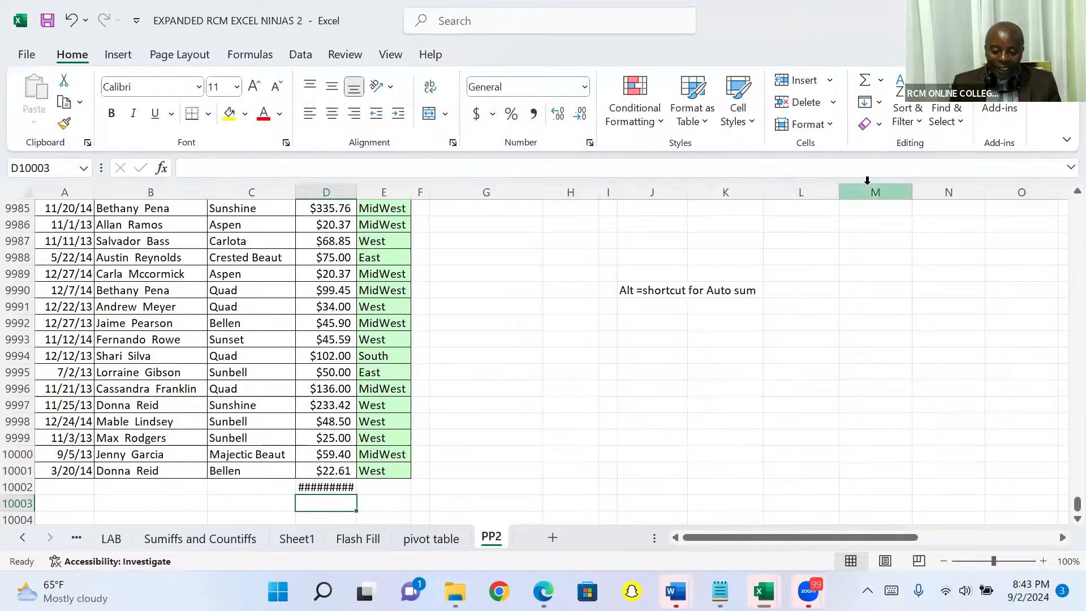
- Enter the sample texts "qwertyuiiiigtrd", "qwertdresartttt" and "tryrewryuuuiiihtrs" in cells M9988 to O9988
click(893, 261)
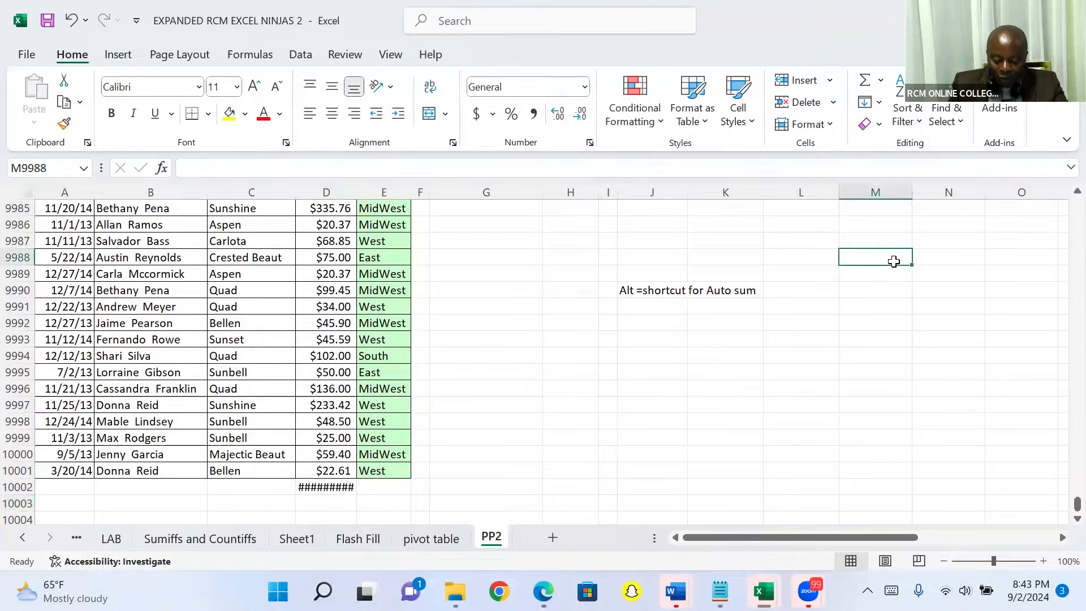
text(qwertyu)
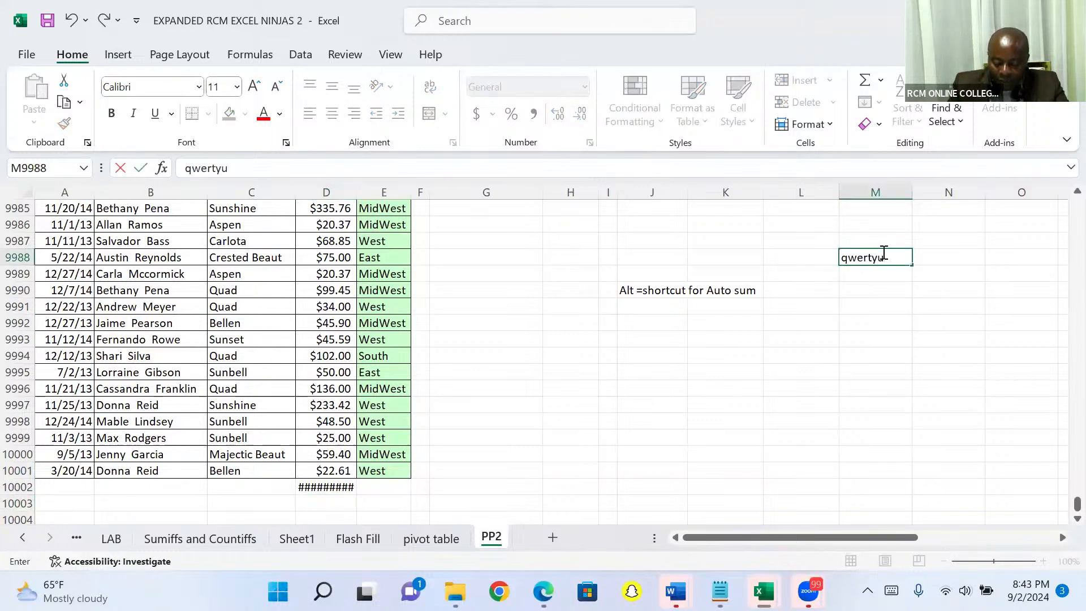
text(iiiigtrd)
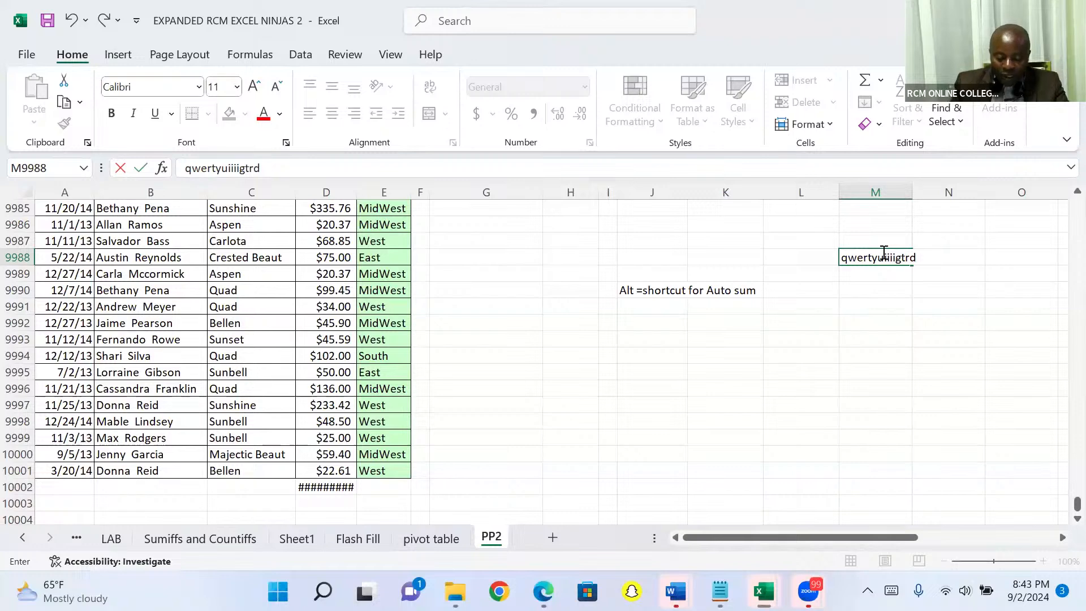
key(Tab)
text(qwer)
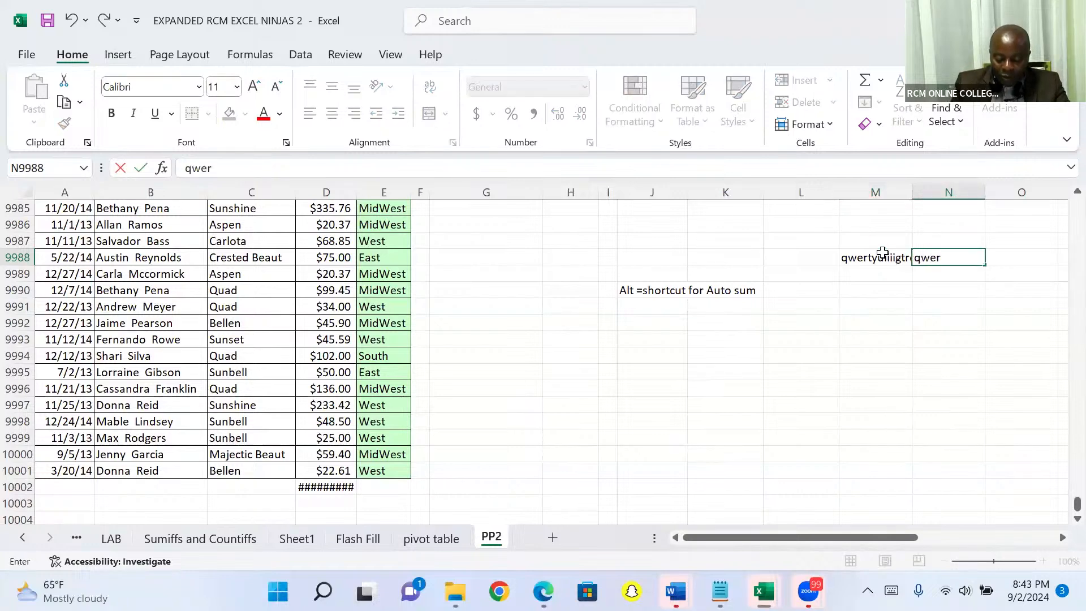
text(tdresa)
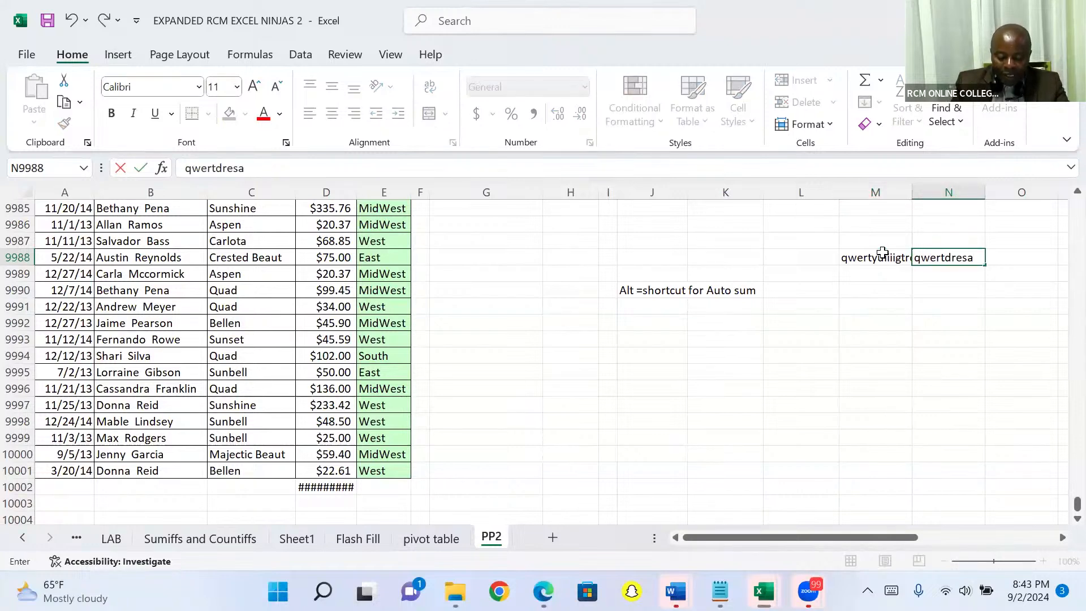
text(rtttt)
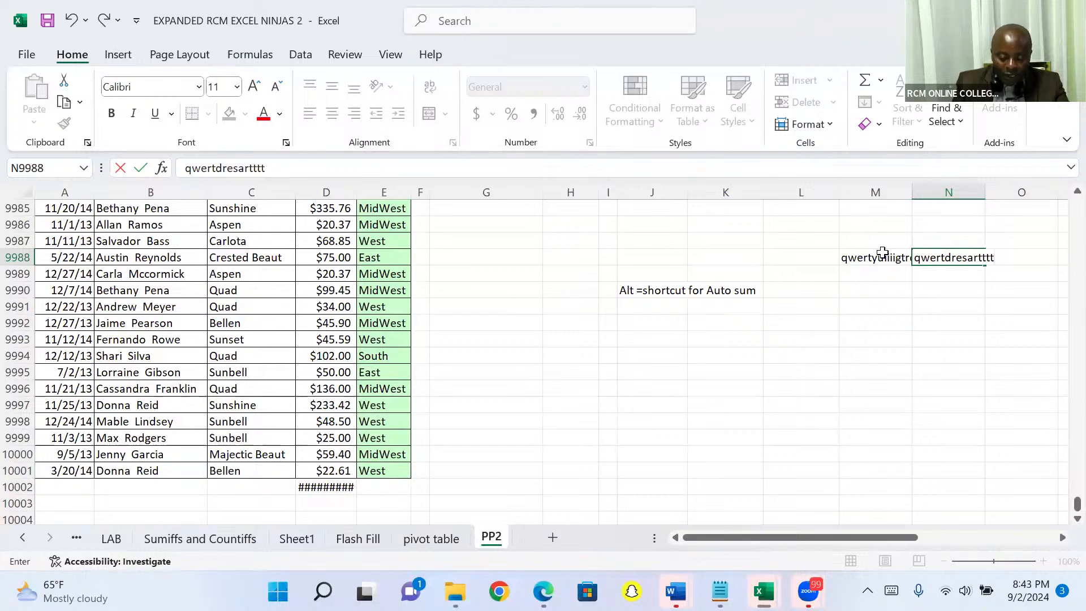
key(Tab)
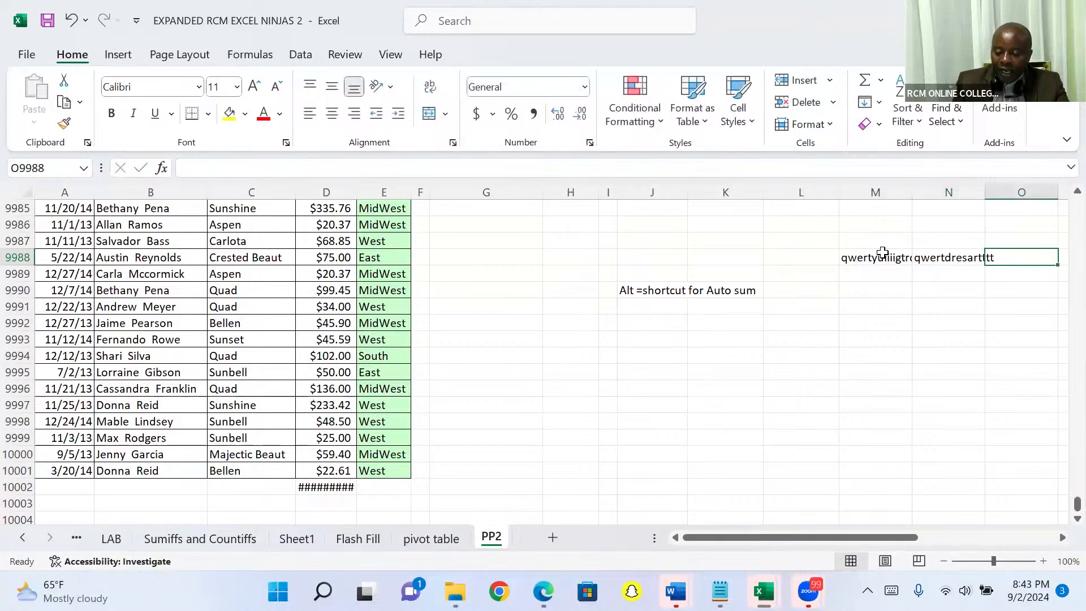
text(try)
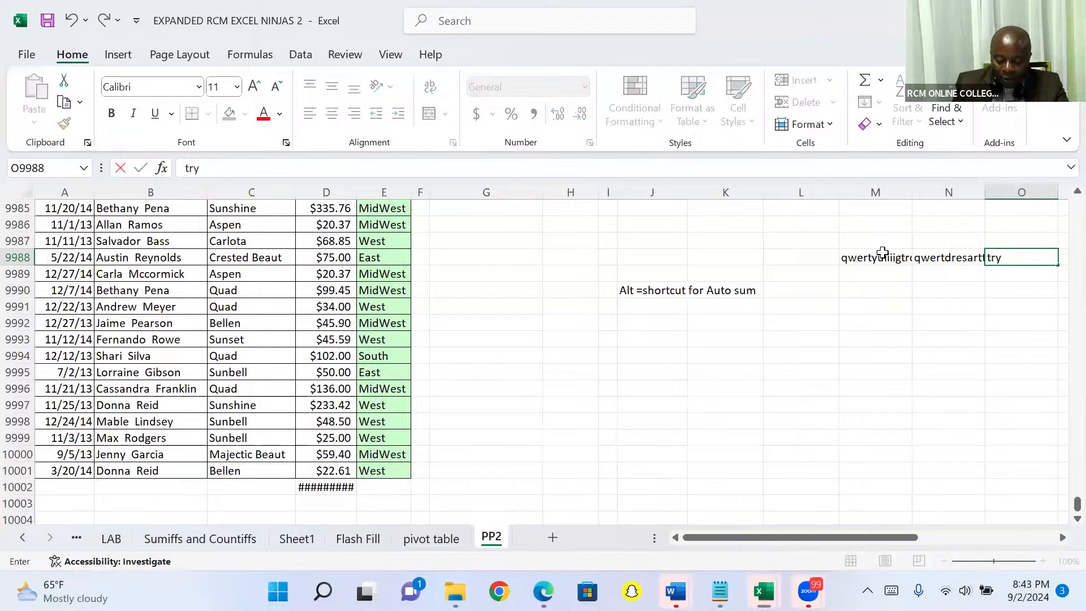
text(rewryuuu)
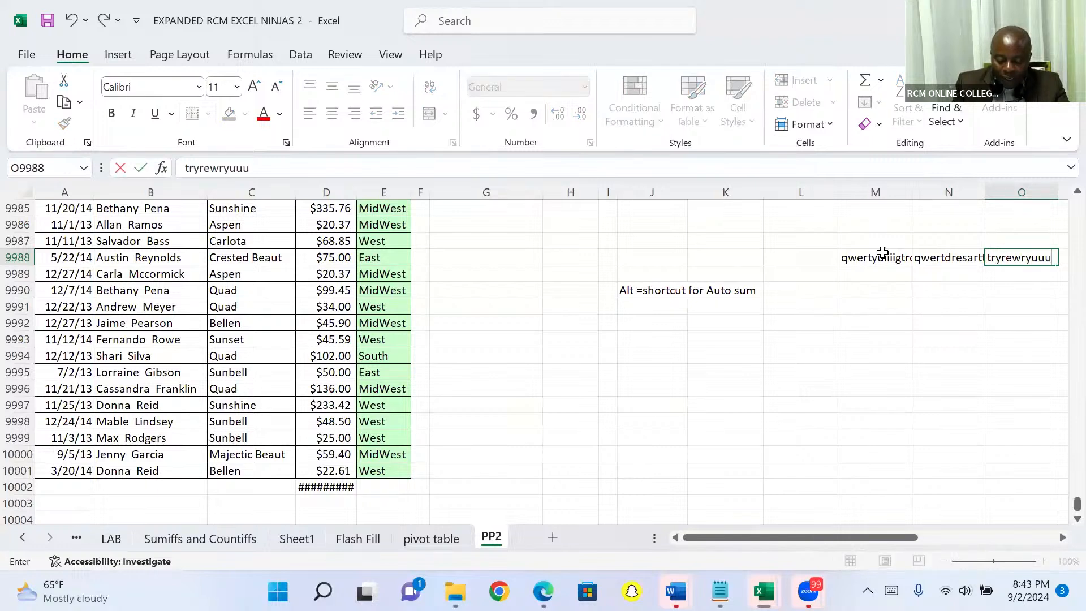
text(iiihtrs)
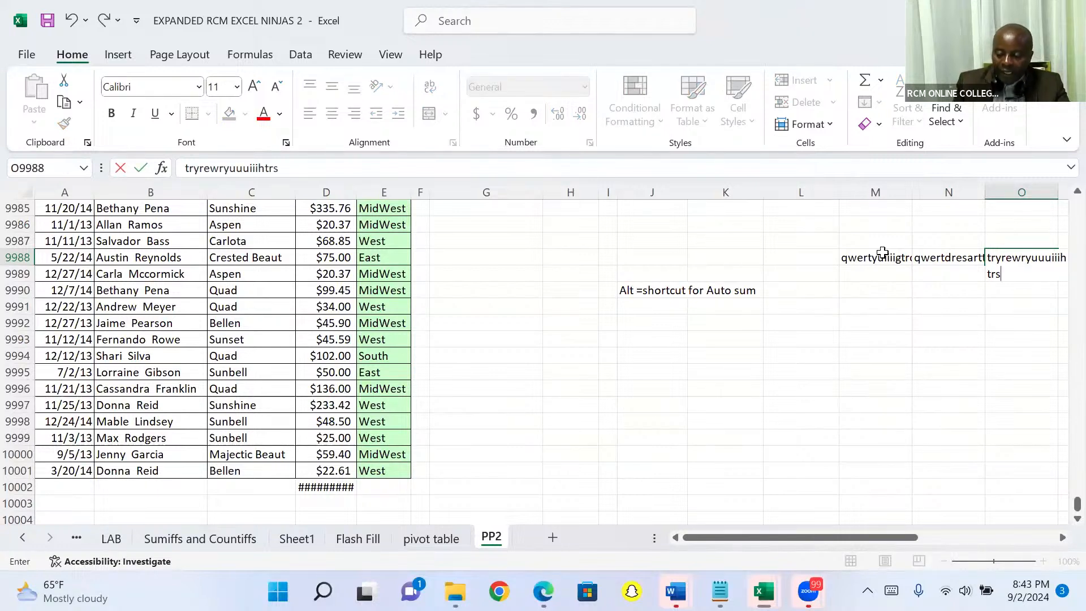
click(876, 274)
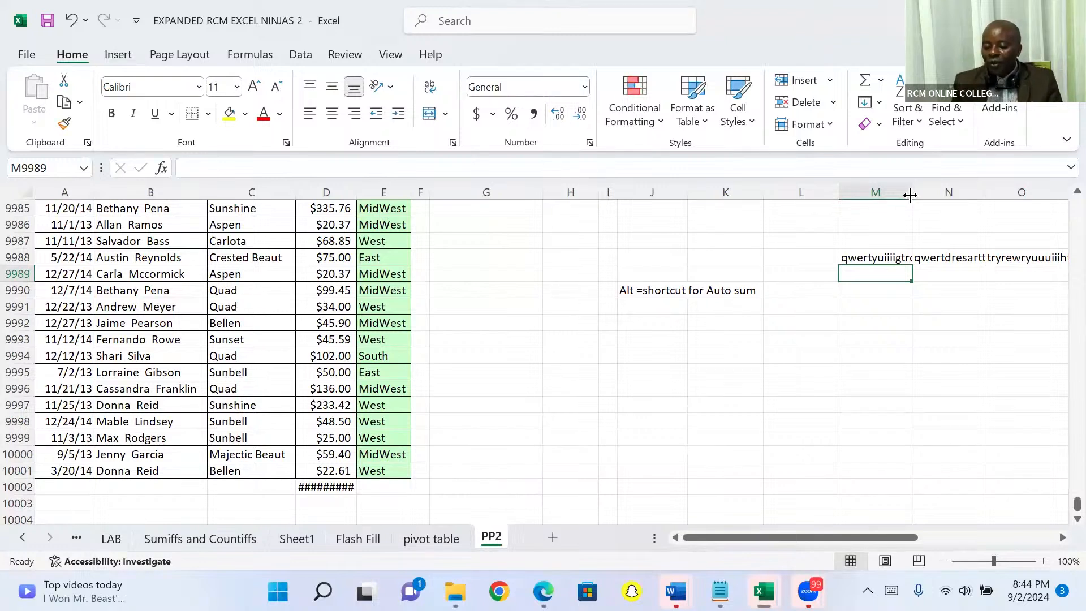
- Widen column M by hand to fit its sample text, and narrow it again
drag(910, 193, 936, 189)
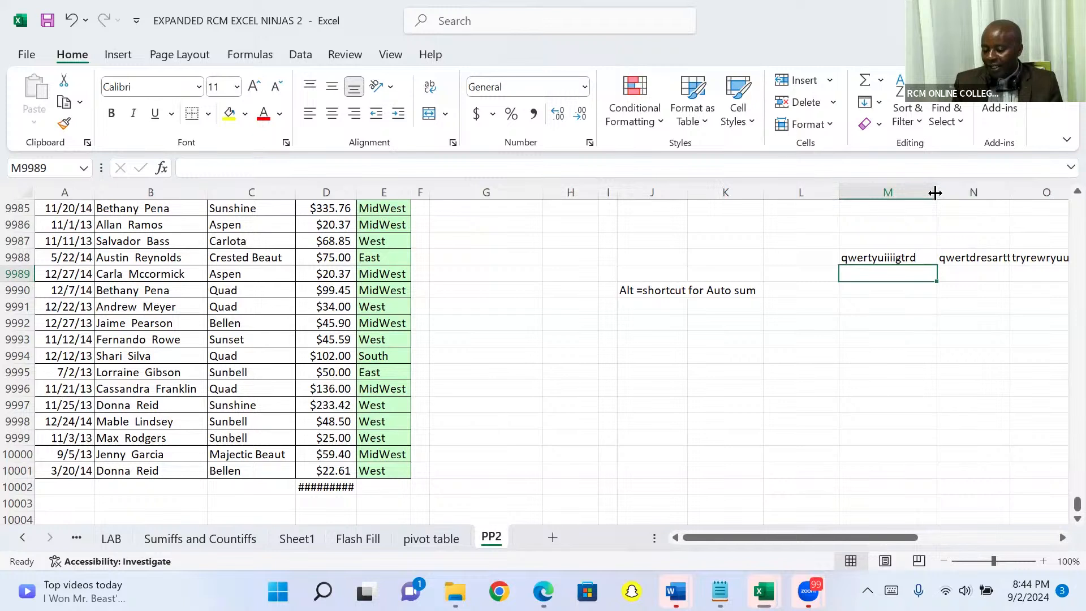
drag(935, 193, 898, 195)
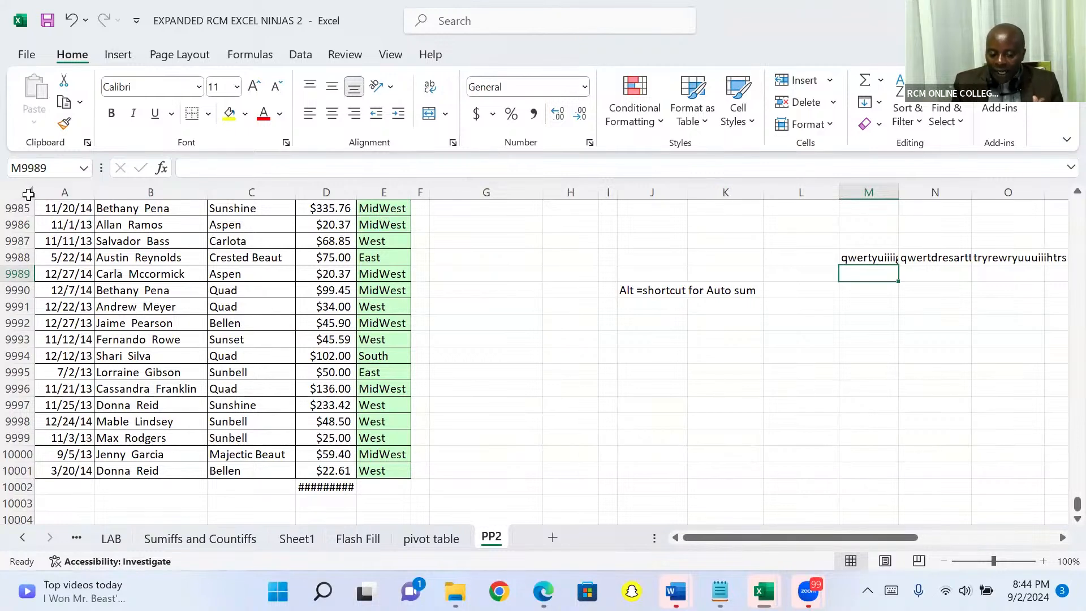
- AutoFit all columns of the sheet to their contents, and undo the width change
click(25, 194)
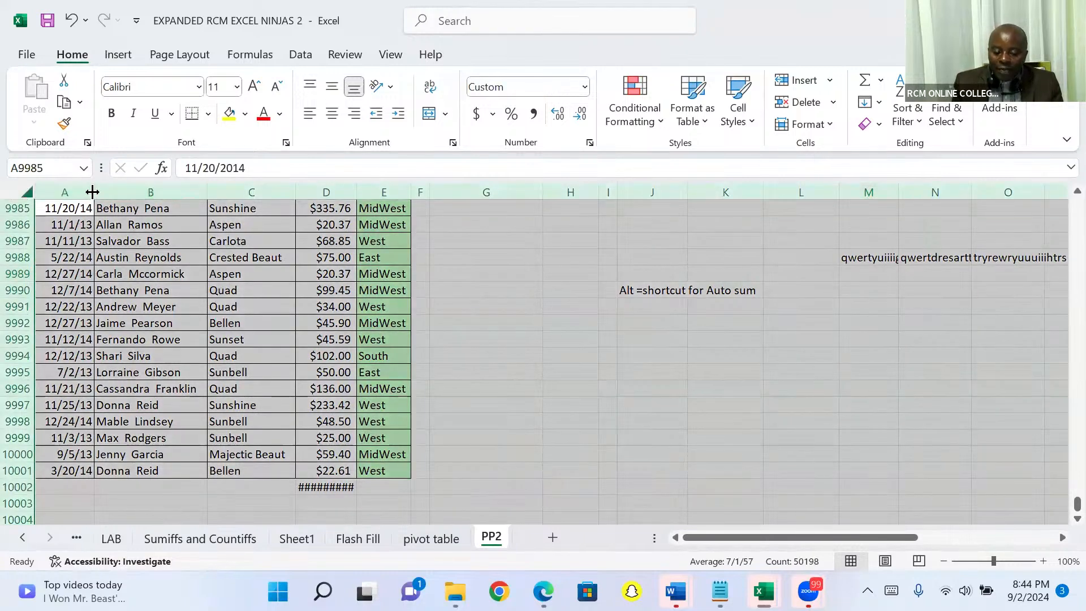
double_click(208, 191)
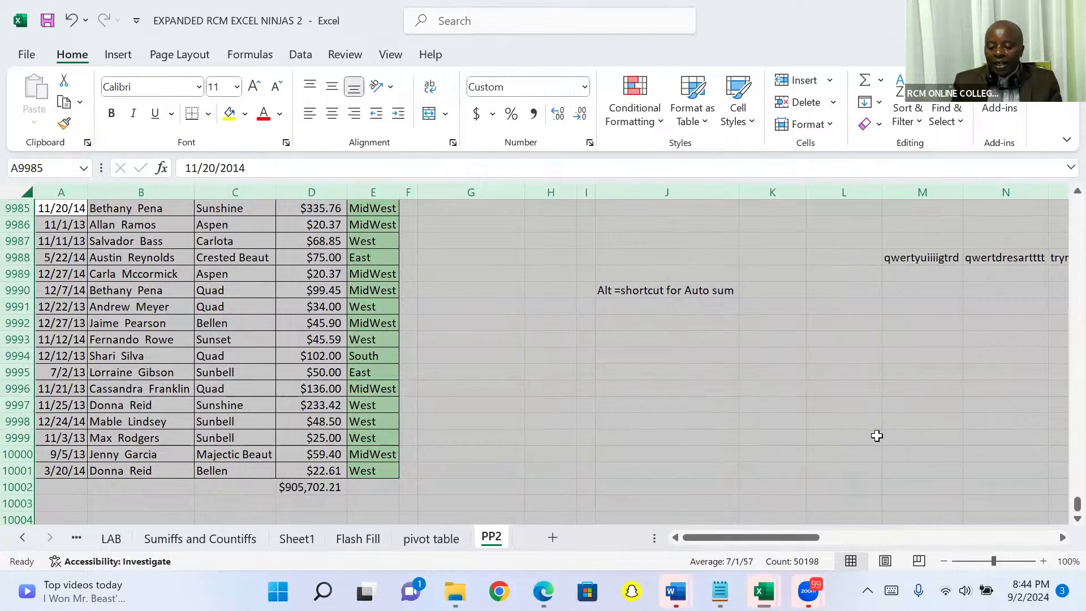
click(1061, 538)
click(1061, 537)
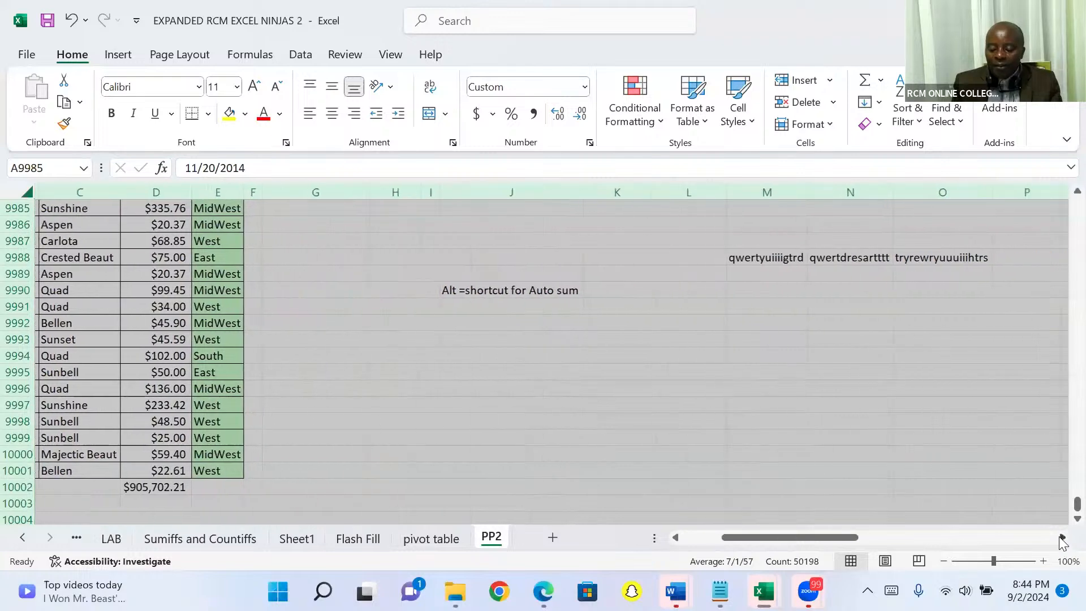
click(1062, 537)
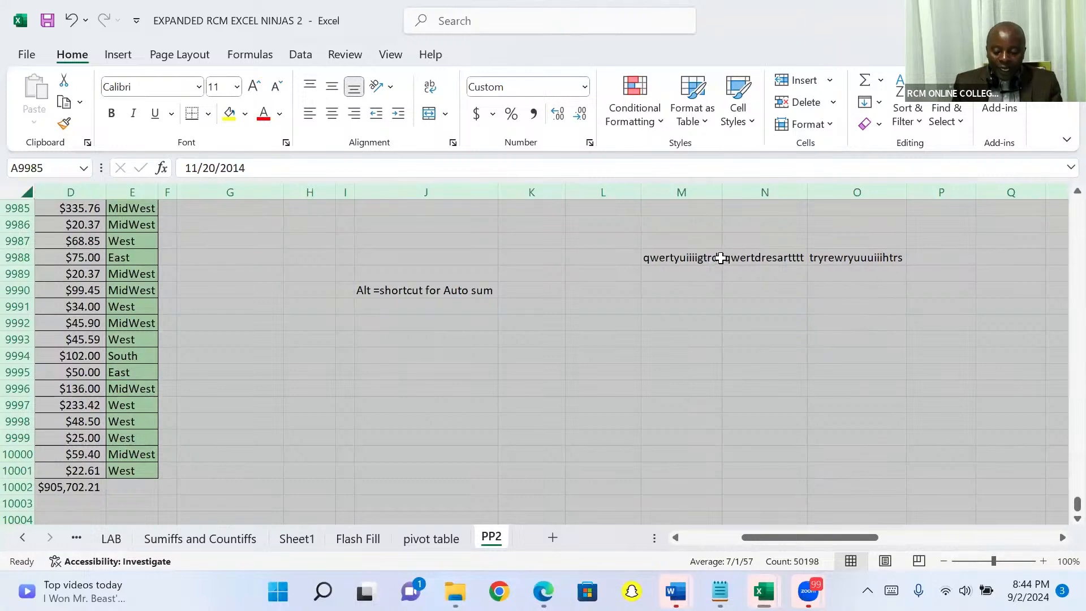
key(ctrl+z)
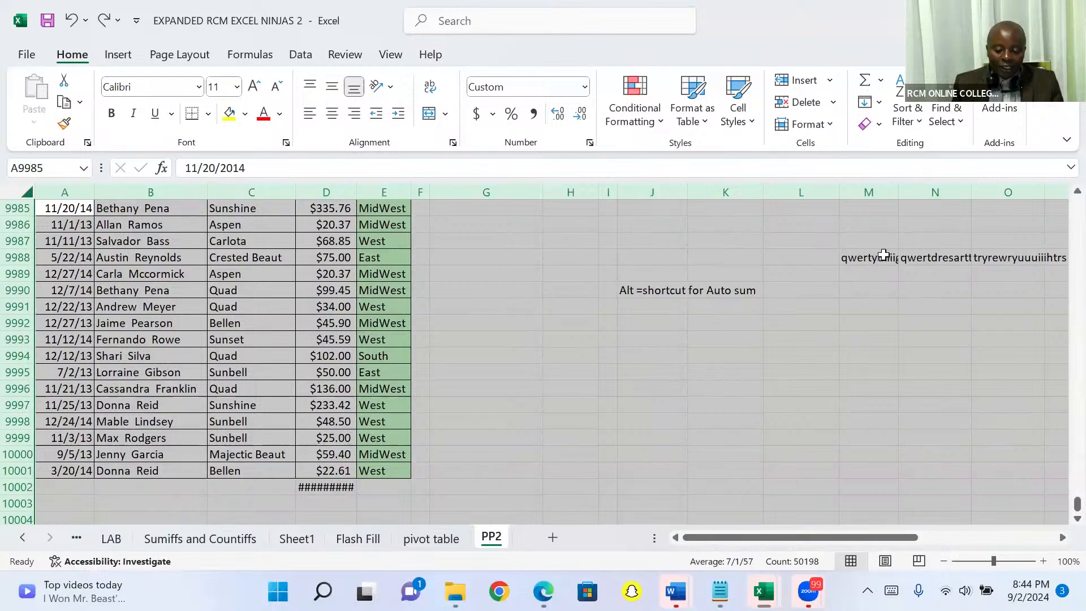
click(745, 310)
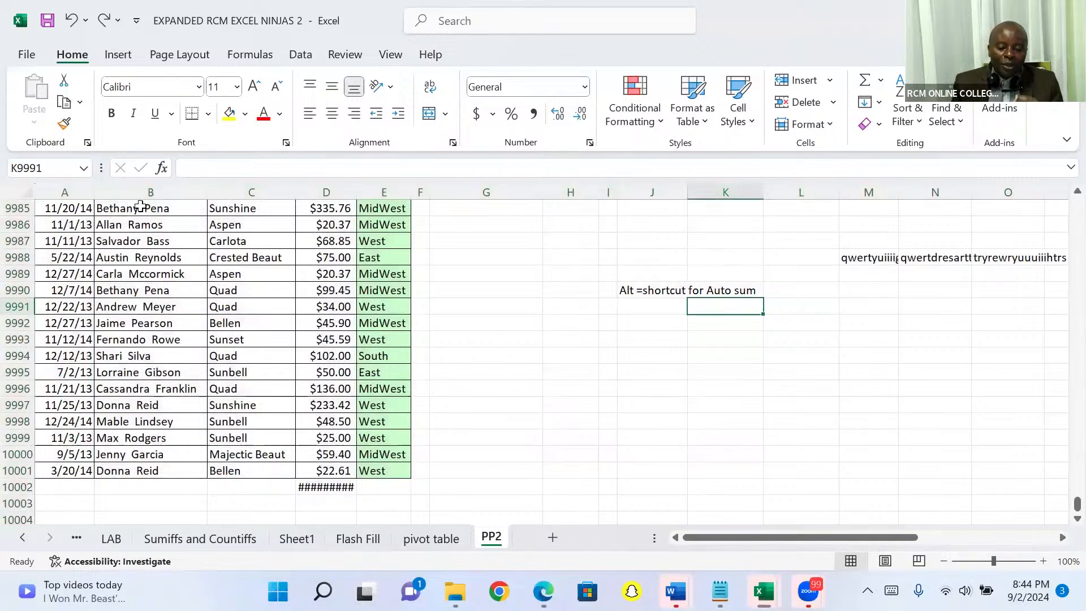
- Select the whole PP2 sheet and AutoFit every column width to its contents
click(25, 195)
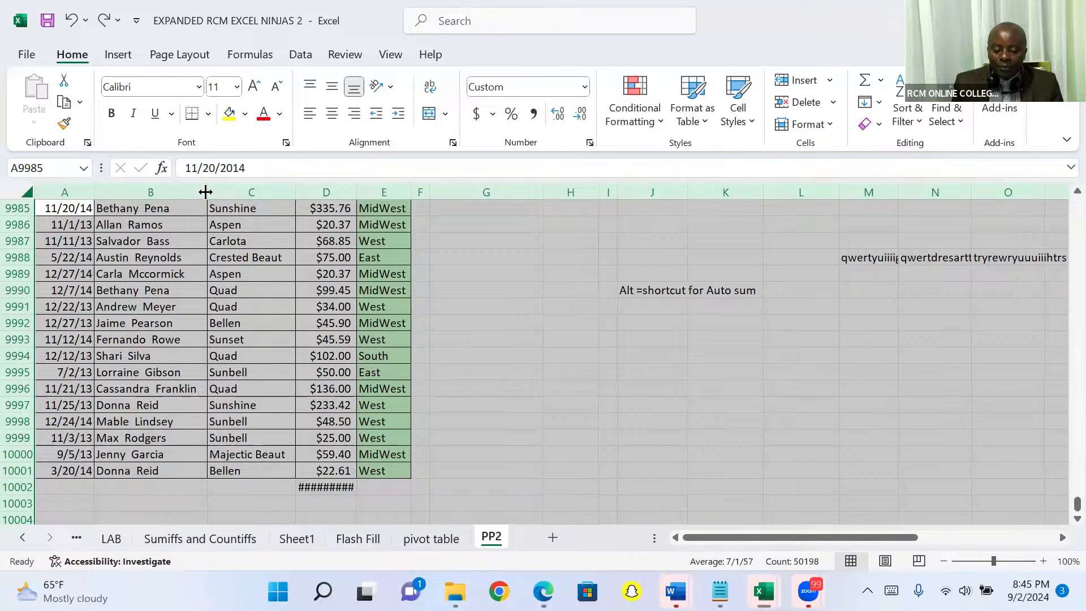
double_click(295, 189)
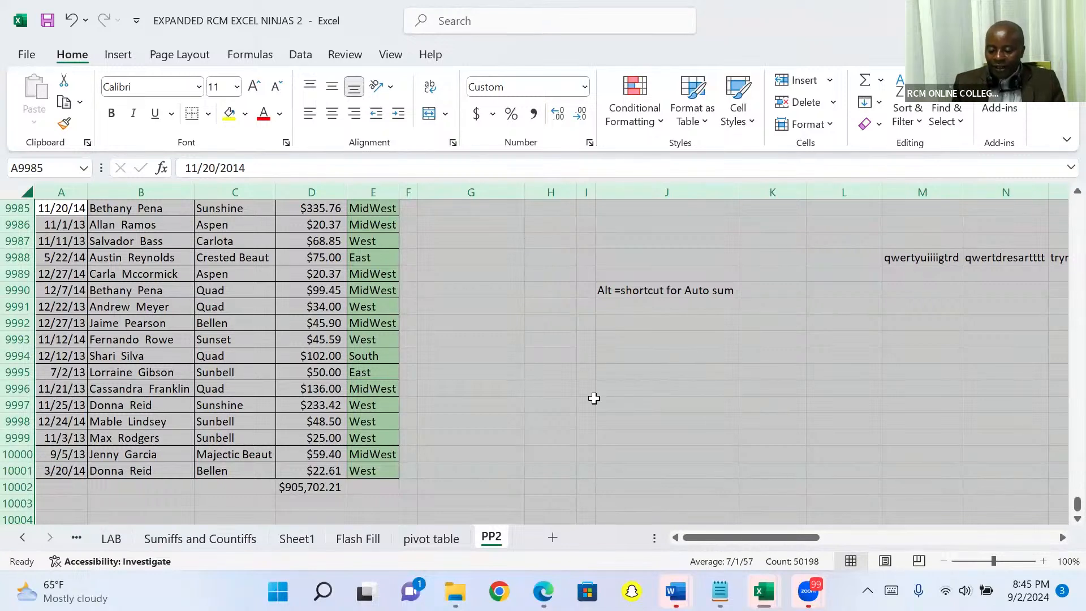
- Create a new blank workbook
key(ctrl+n)
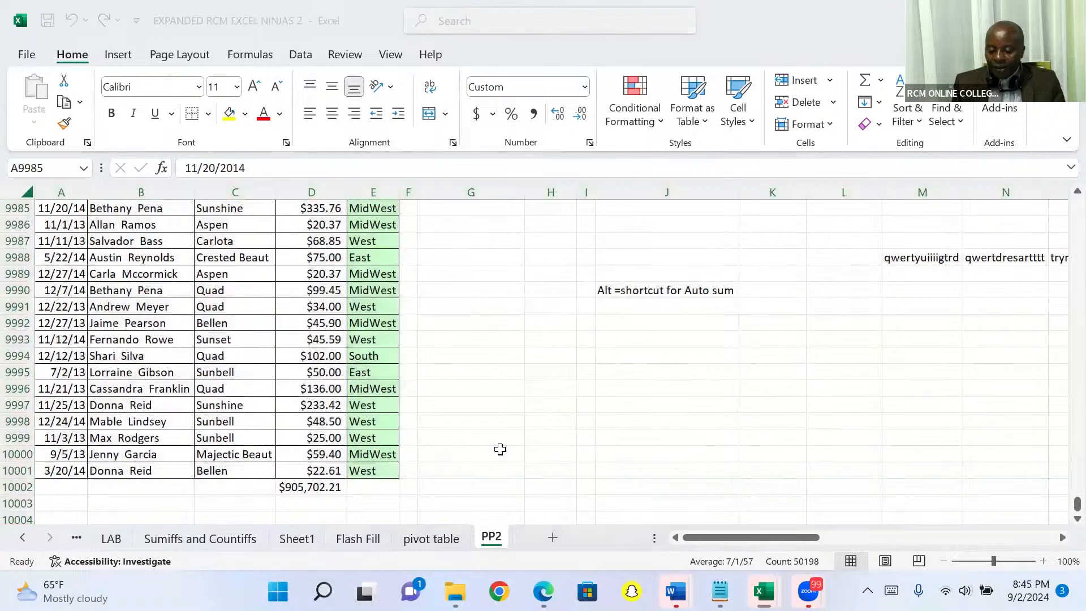
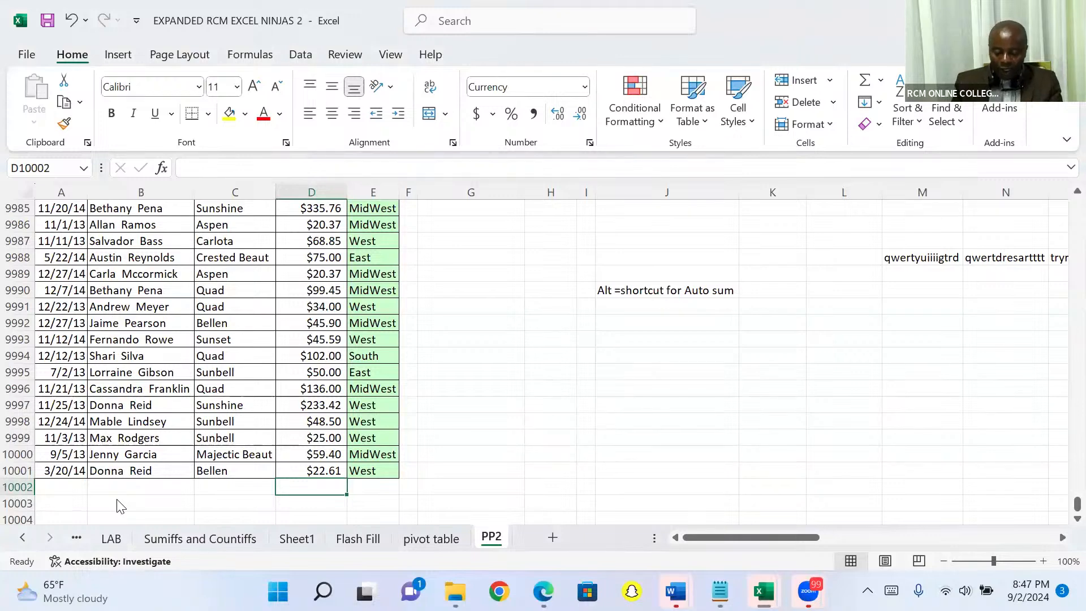
- Total the Sales column in D10002 with AutoSum, and clear the total again
key(alt+equal)
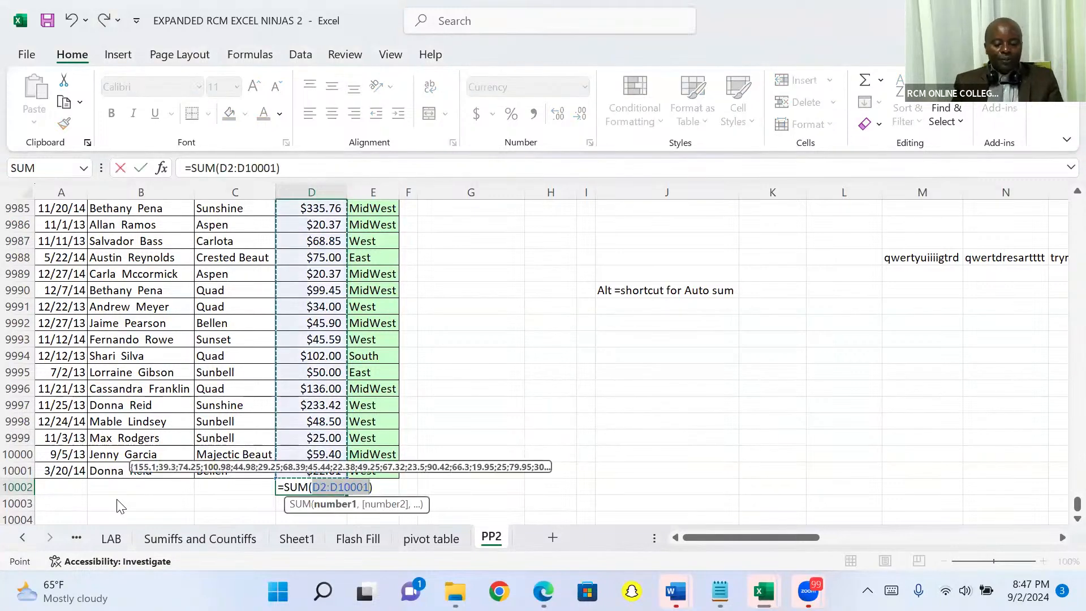
key(Return)
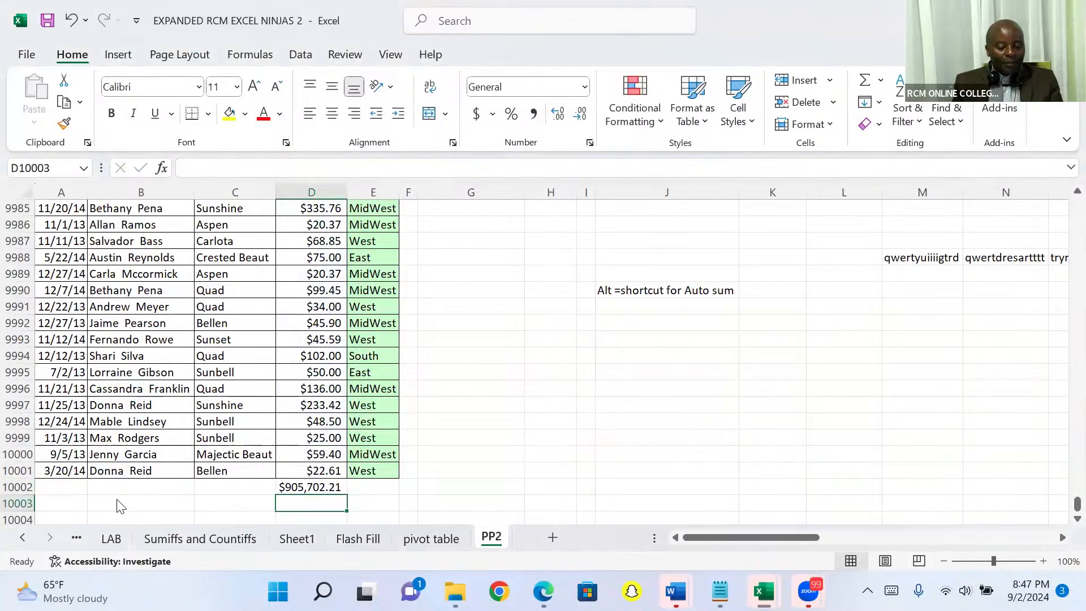
key(Up)
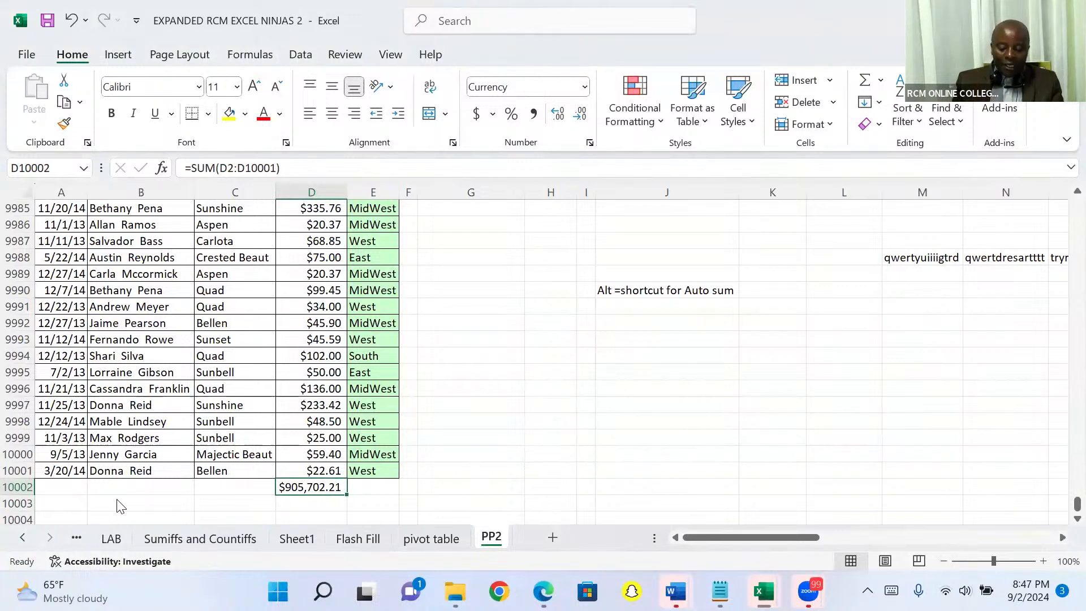
key(Delete)
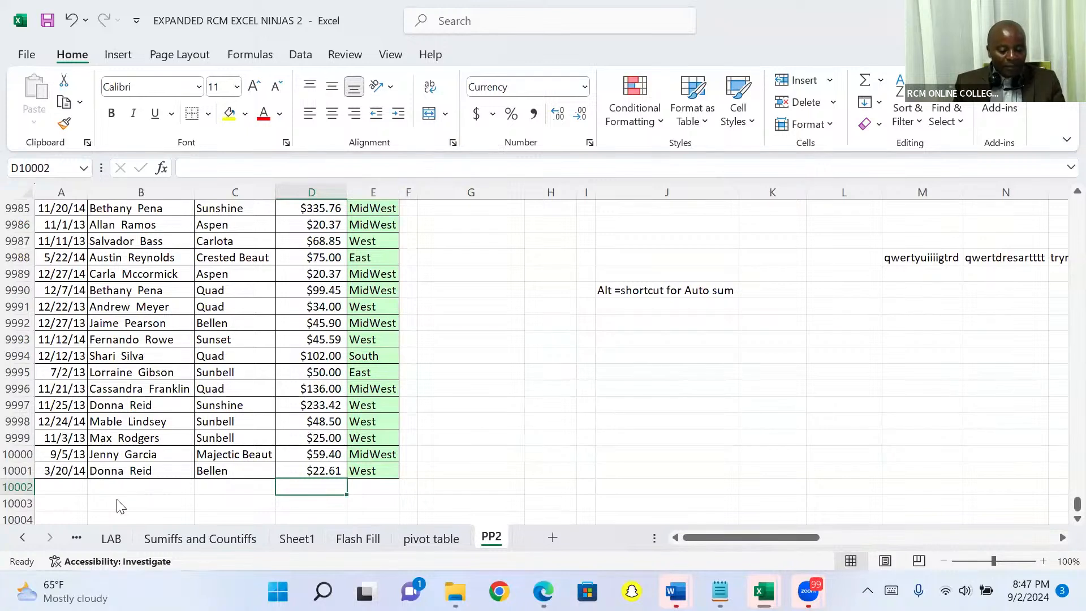
- Insert a PivotTable on a new worksheet from the PP2 sales list, range A1:E10001
key(Up)
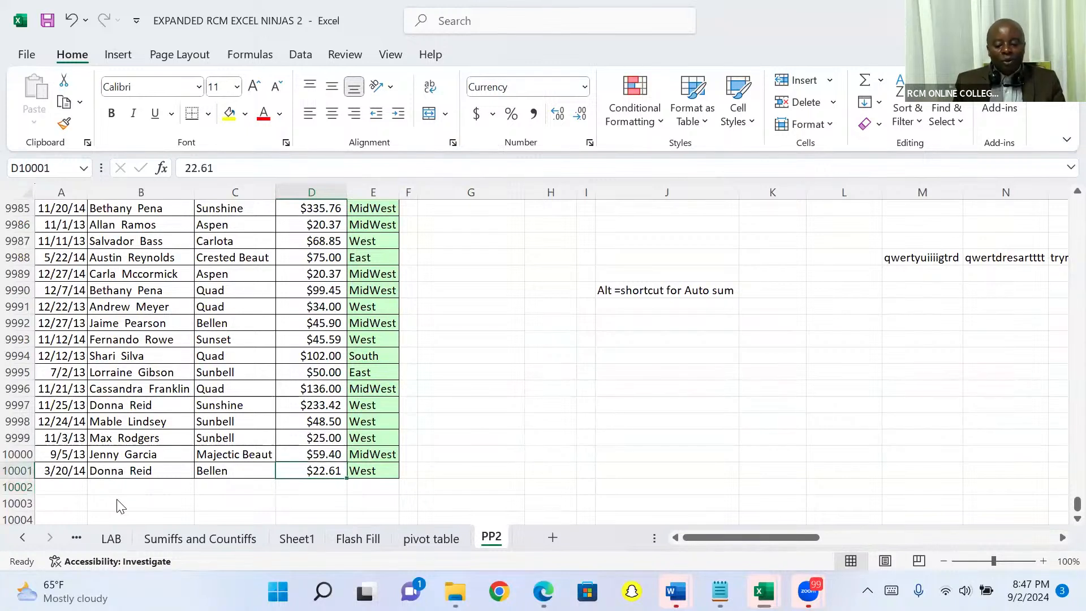
key(ctrl+Up)
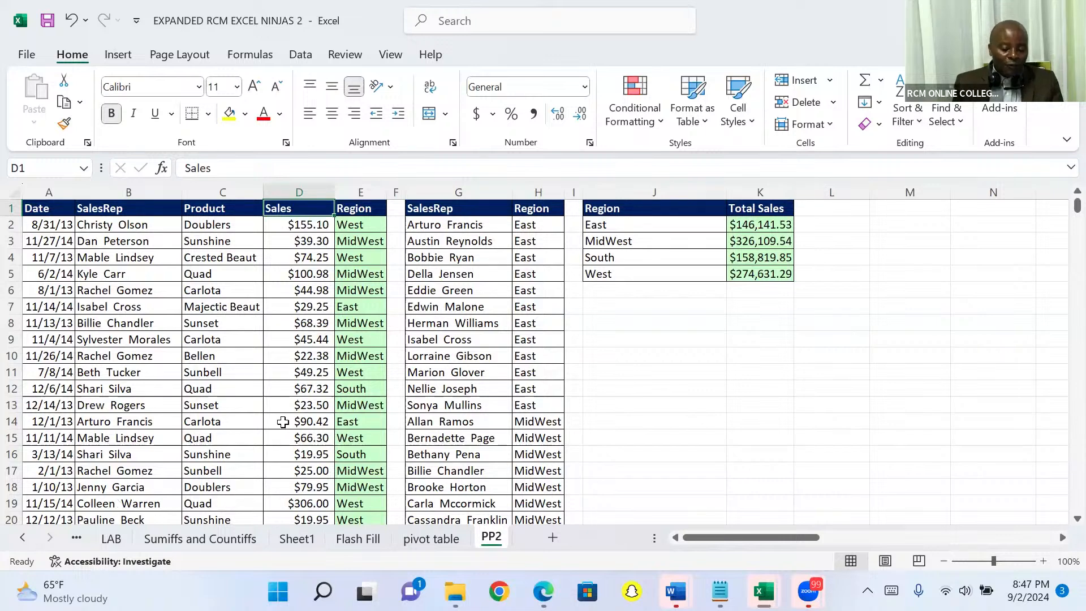
click(205, 324)
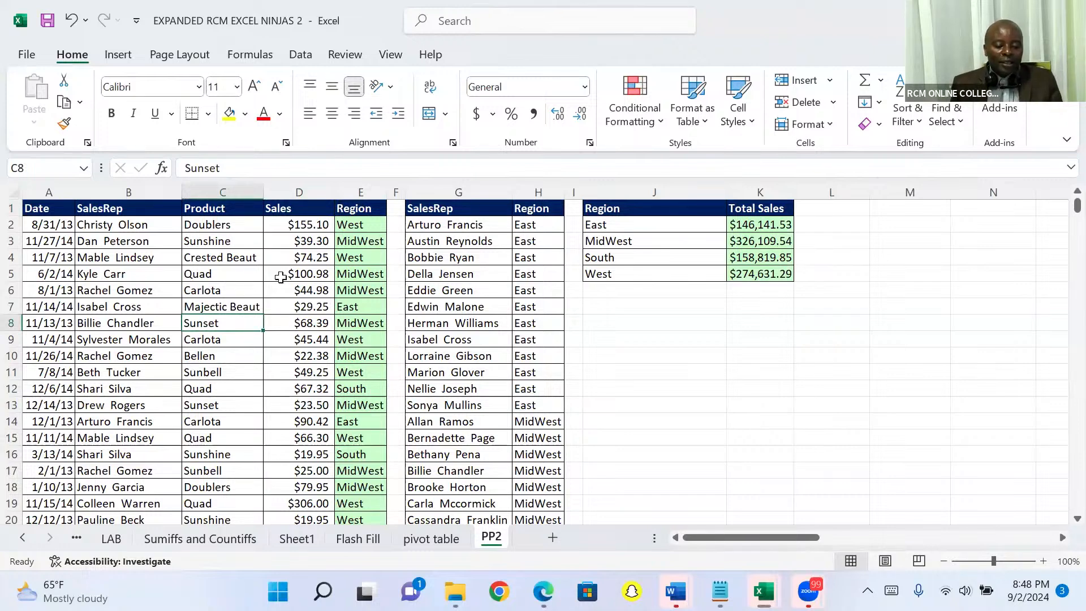
click(309, 257)
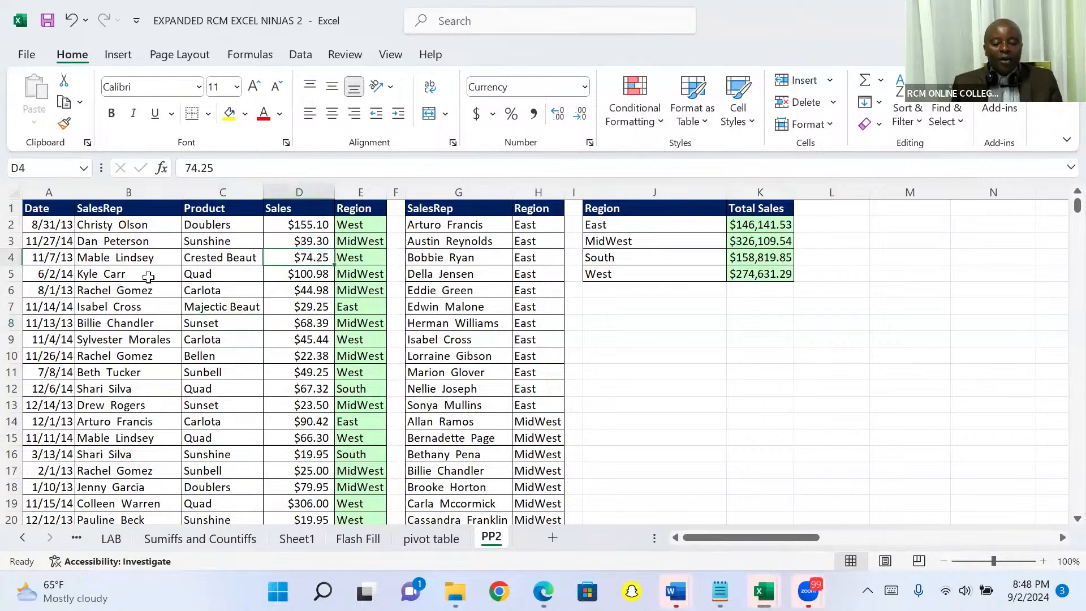
click(116, 258)
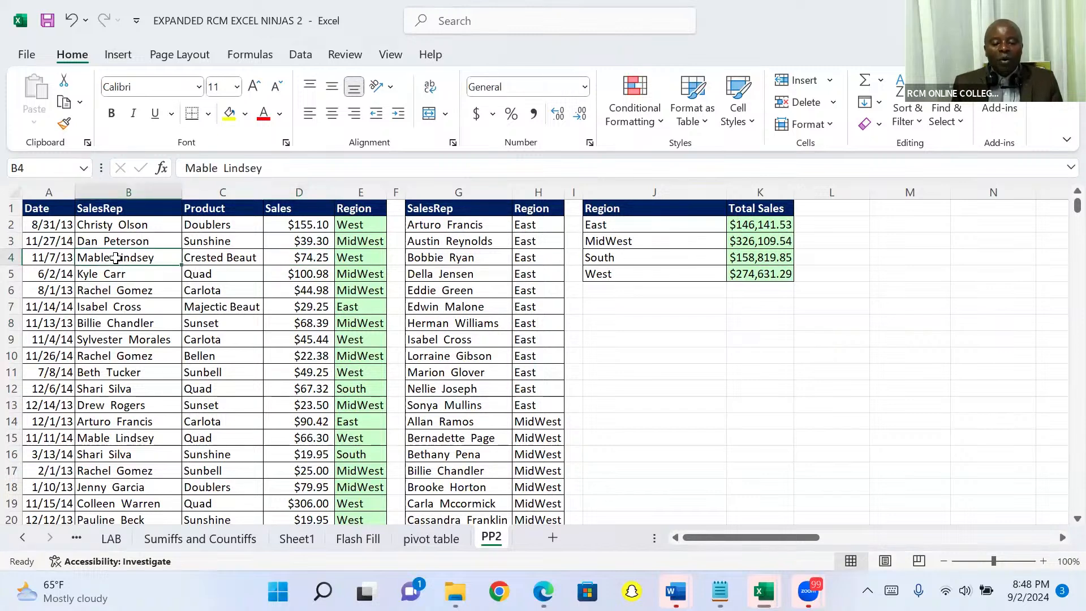
click(52, 308)
click(121, 316)
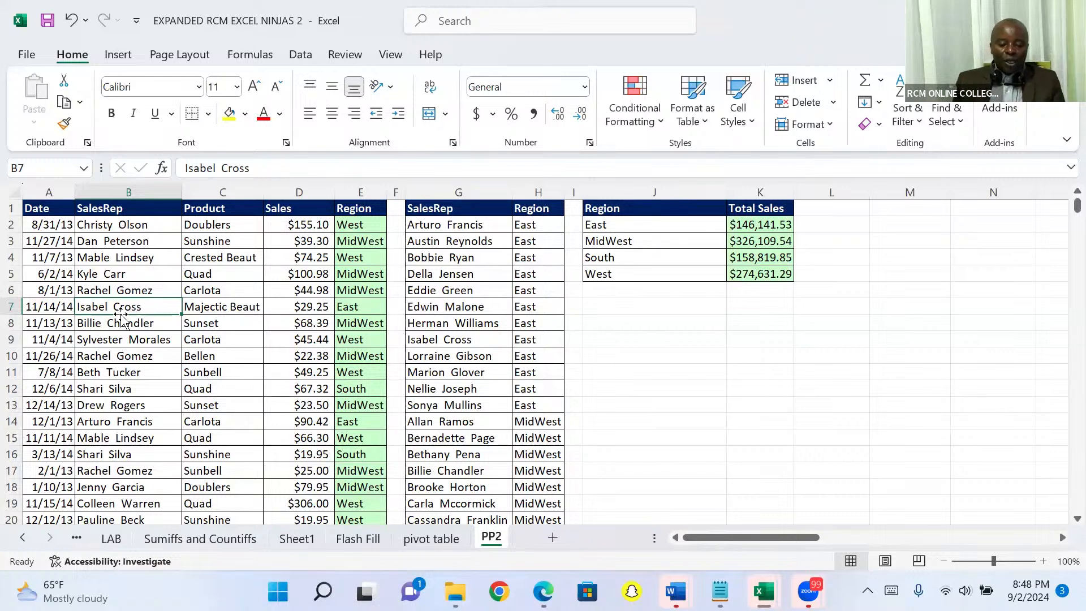
click(116, 55)
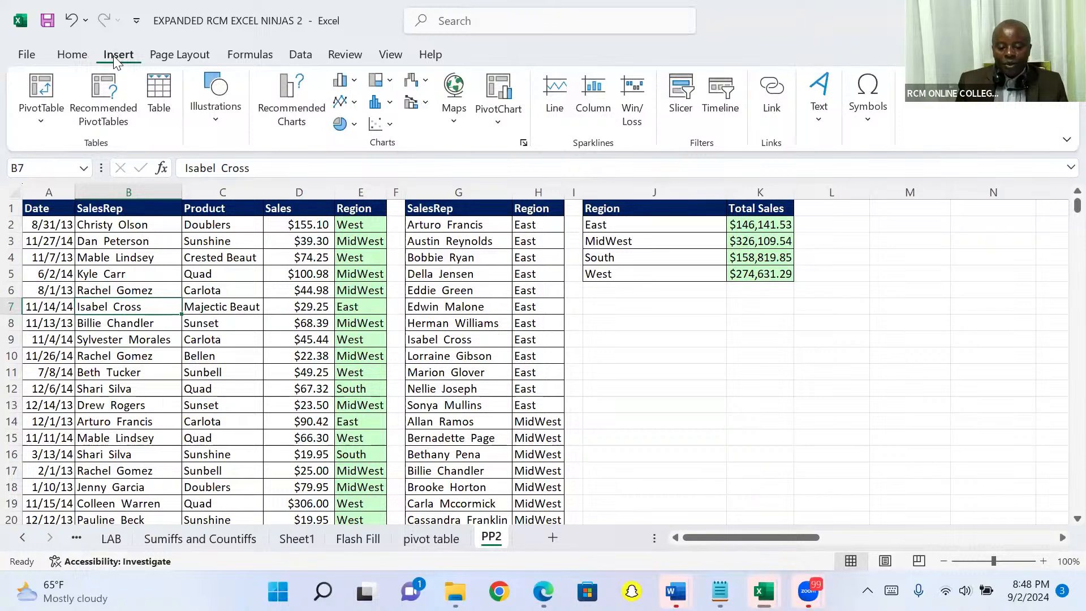
click(43, 86)
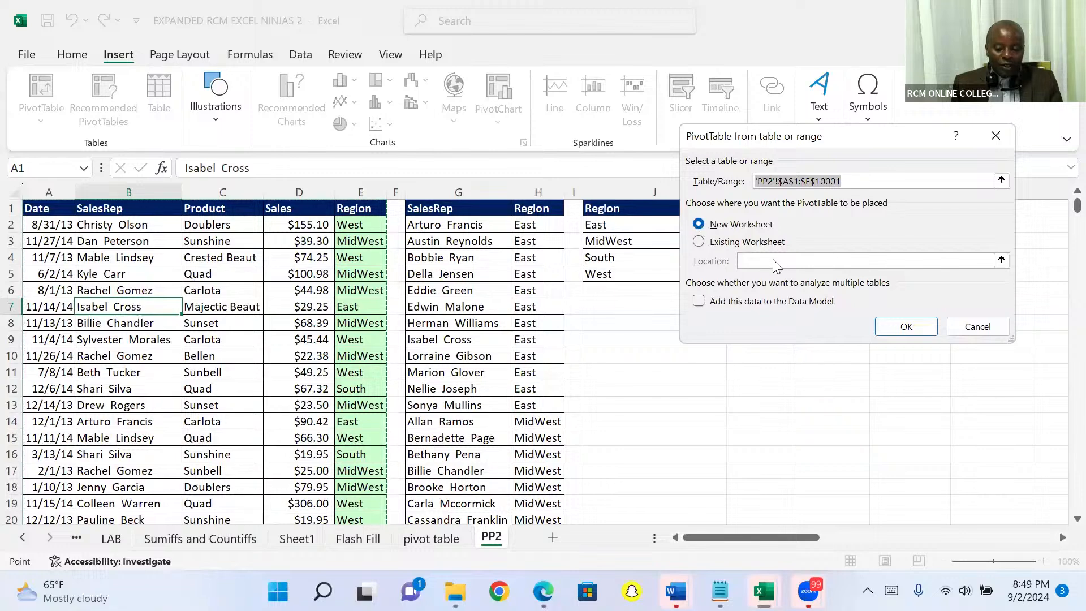
click(890, 327)
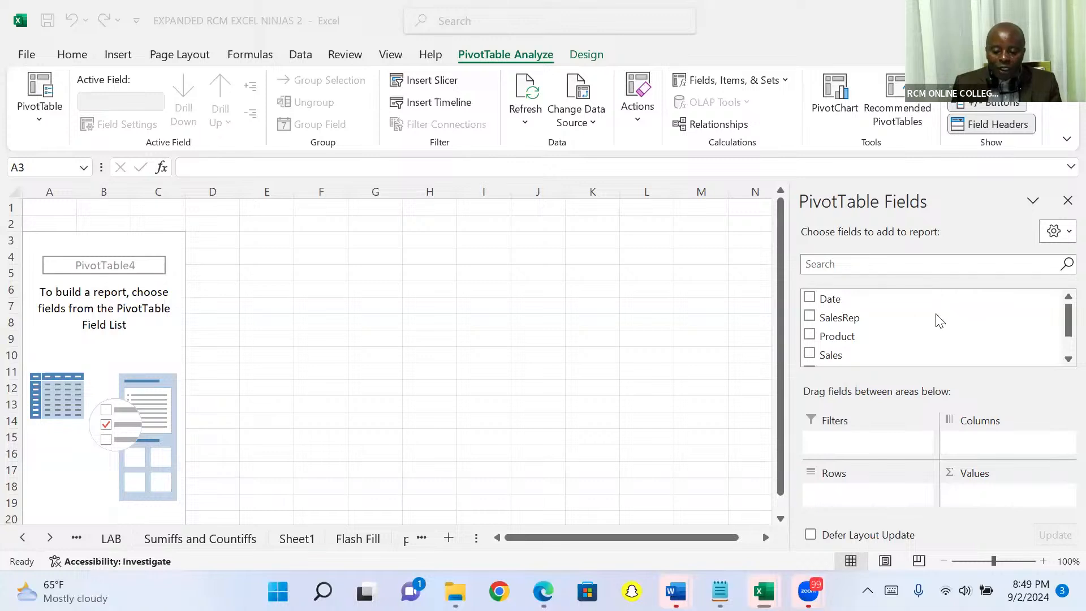
- Summarise sales by region in the PivotTable, with Sales as summed values and Region as rows
click(1067, 358)
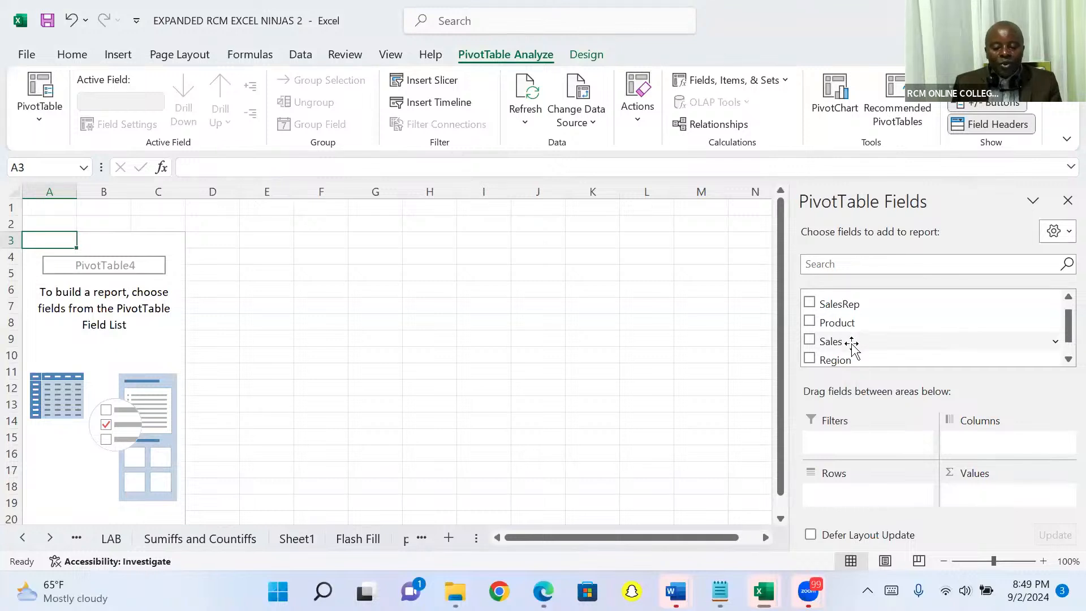
drag(852, 343, 972, 497)
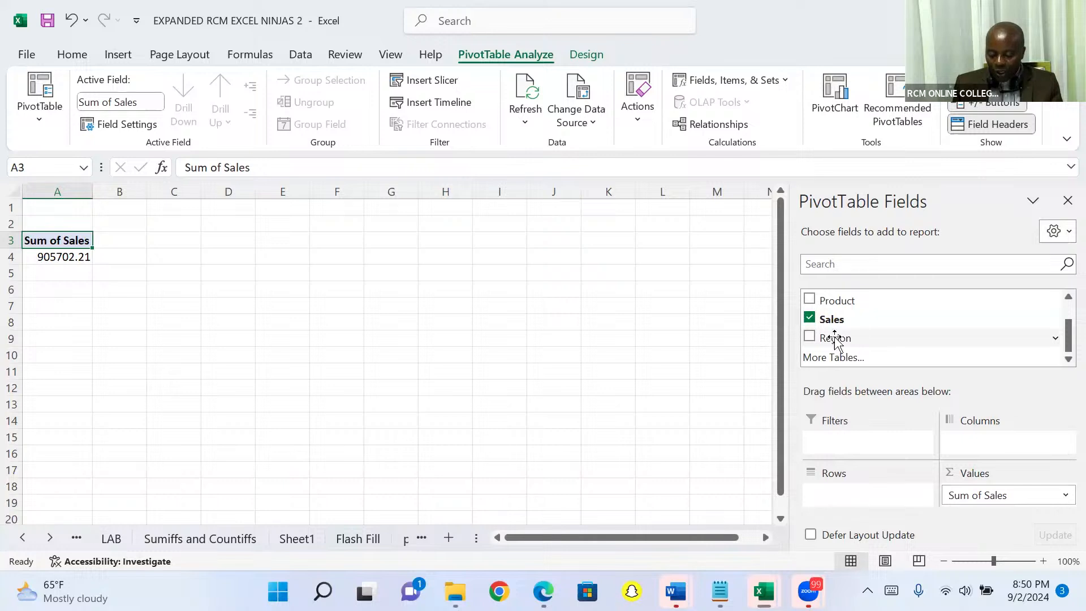
drag(836, 342, 850, 471)
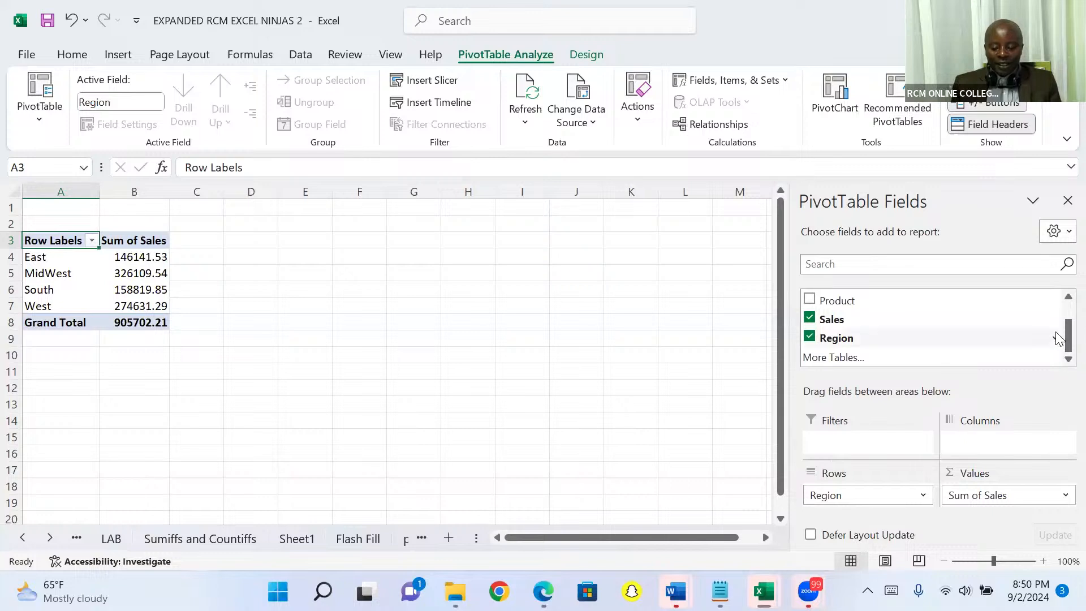
scroll(1061, 300, up, 2)
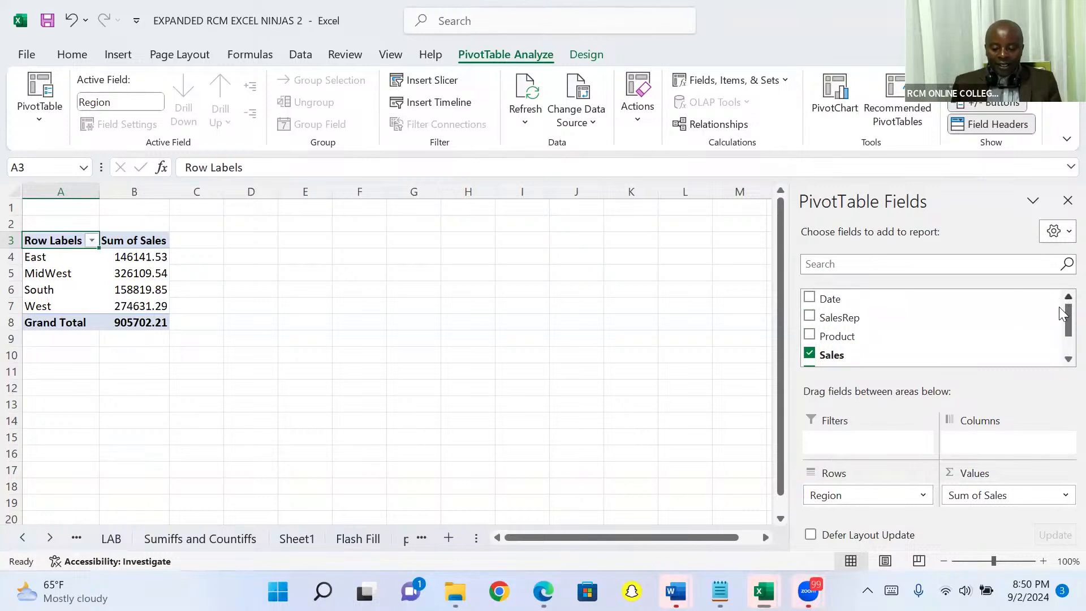
click(1061, 360)
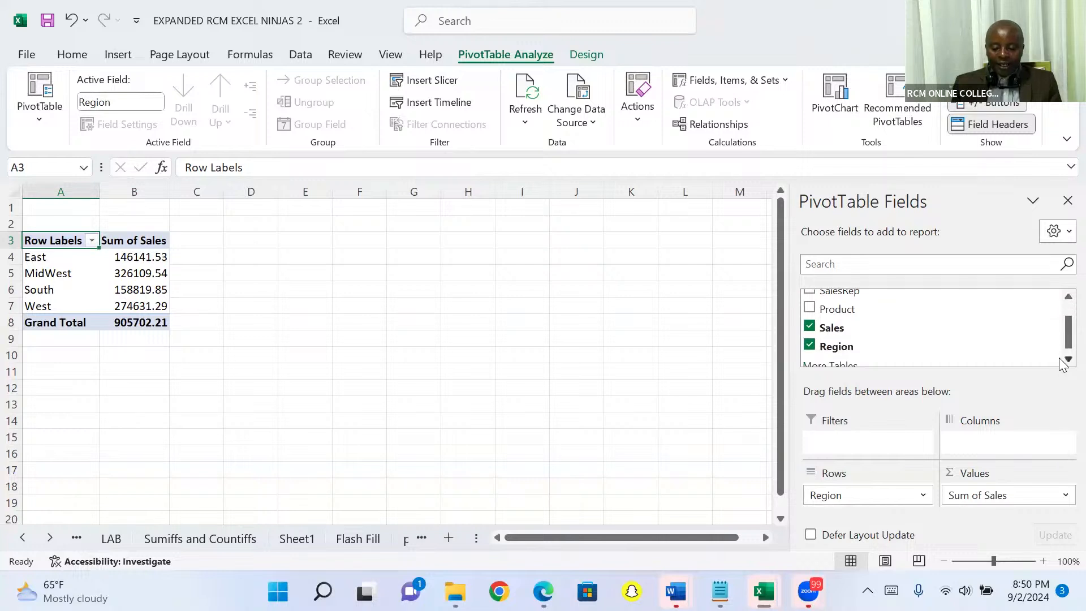
click(1061, 361)
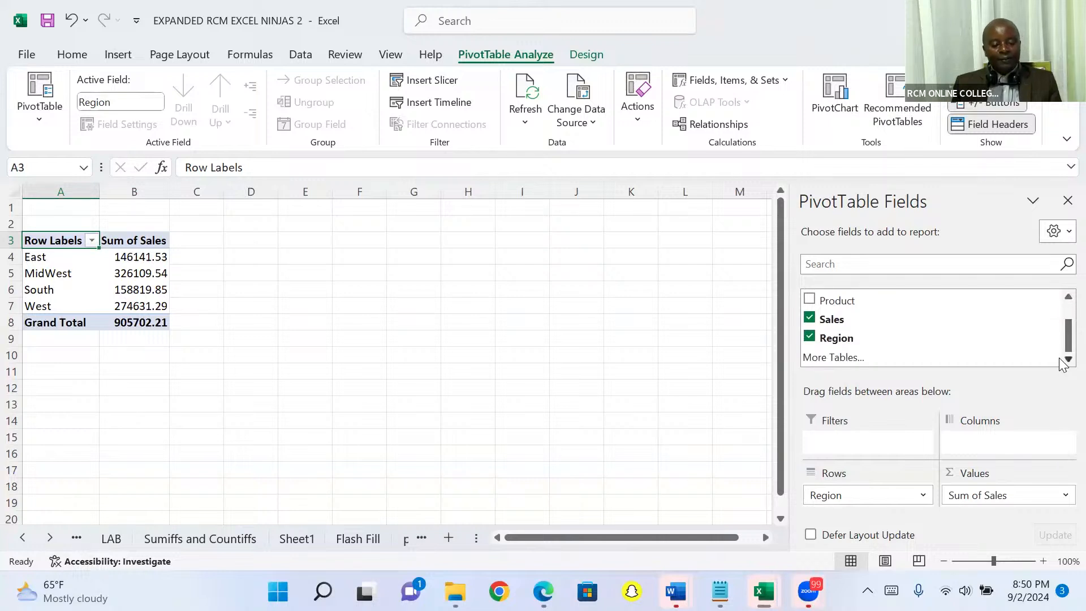
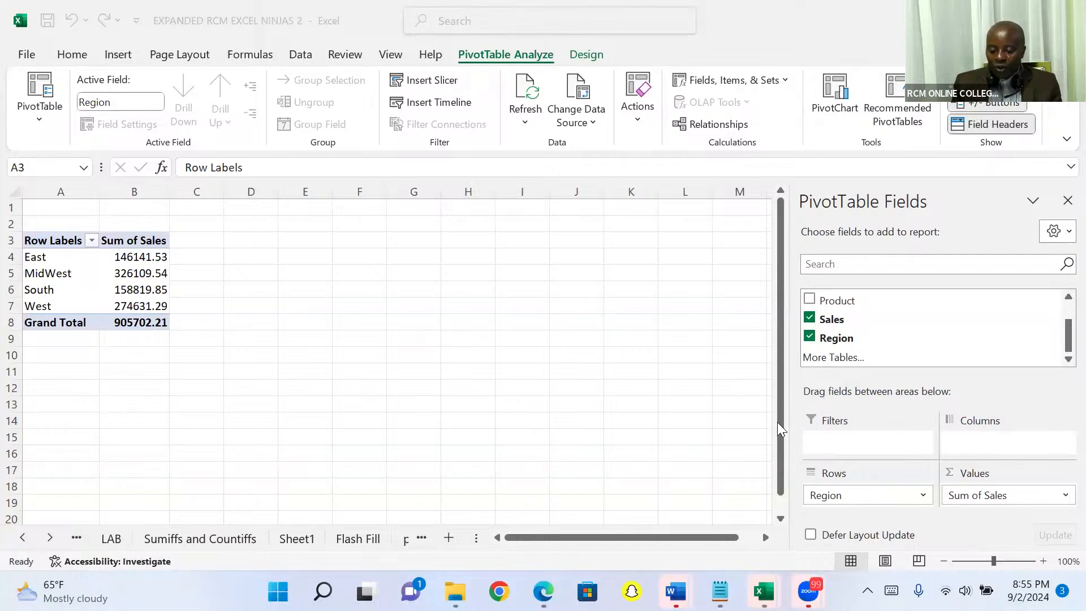
- Delete the worksheet Sheet2 that holds the sales-by-region PivotTable
click(656, 380)
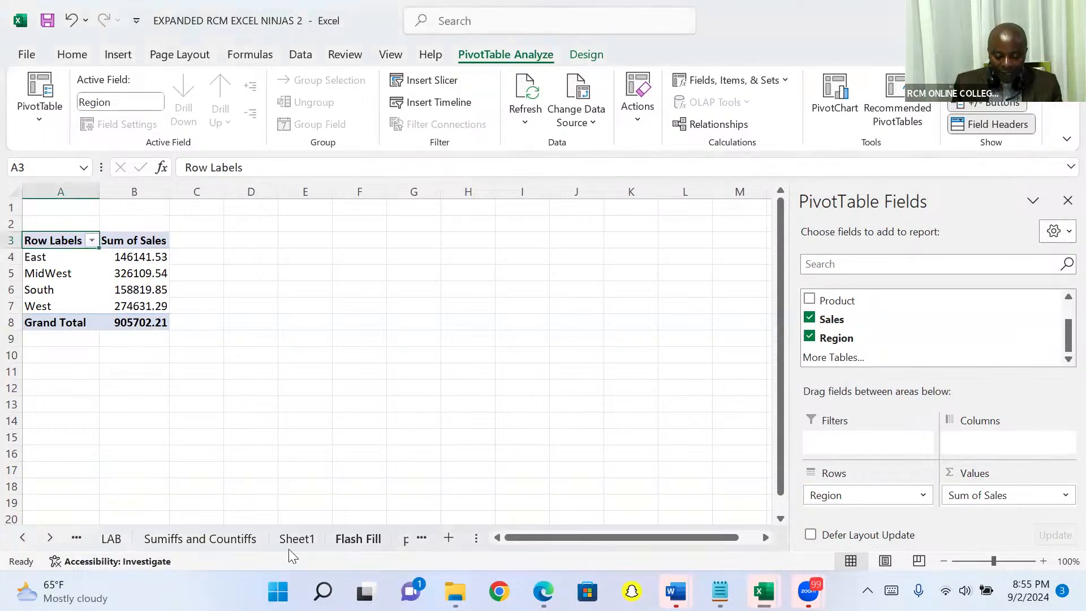
click(51, 537)
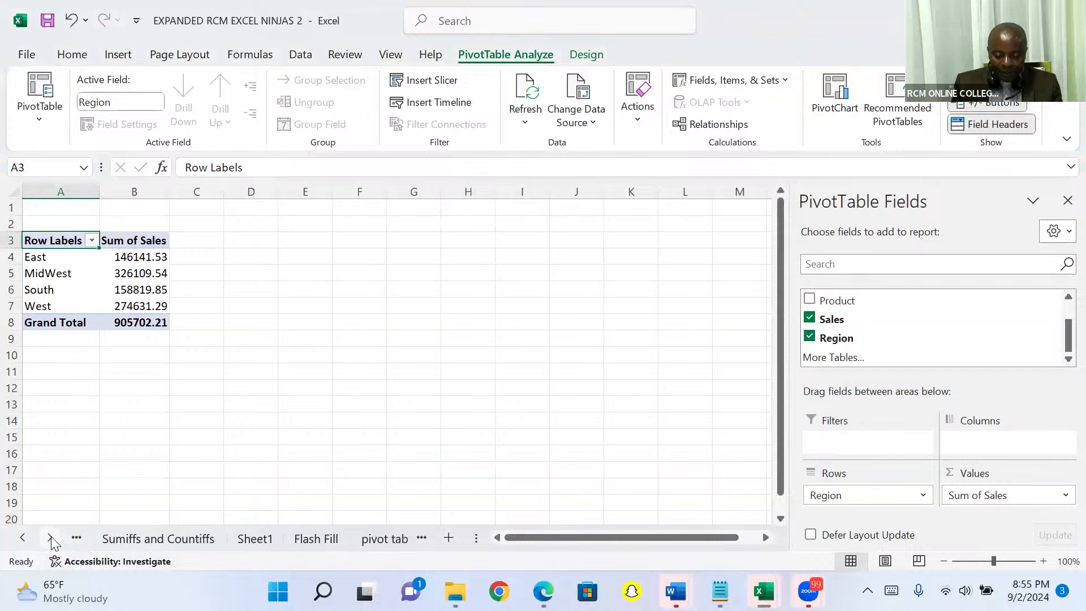
click(51, 537)
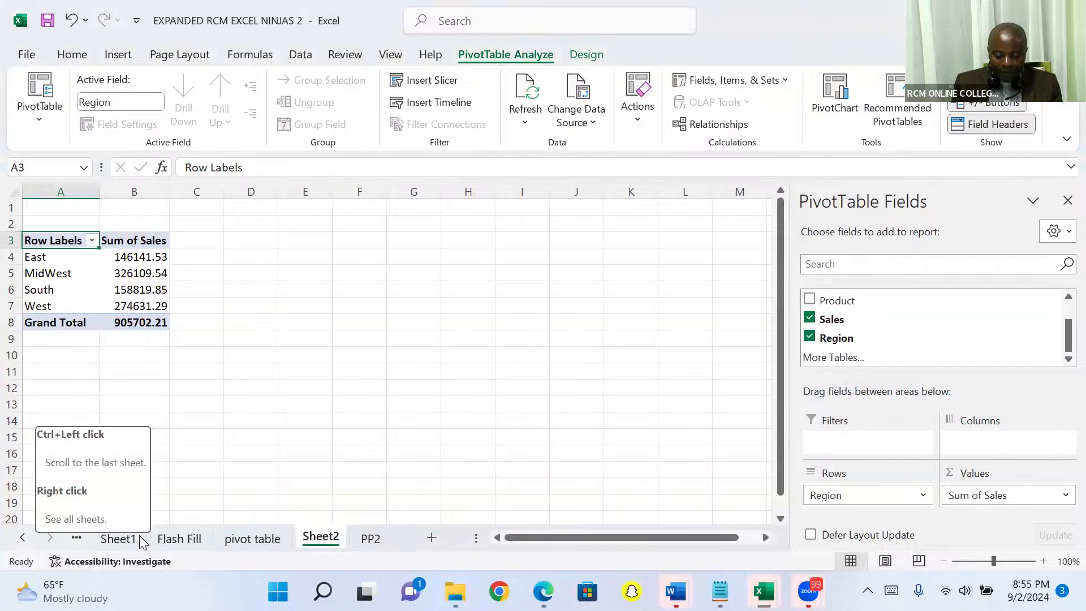
right_click(317, 542)
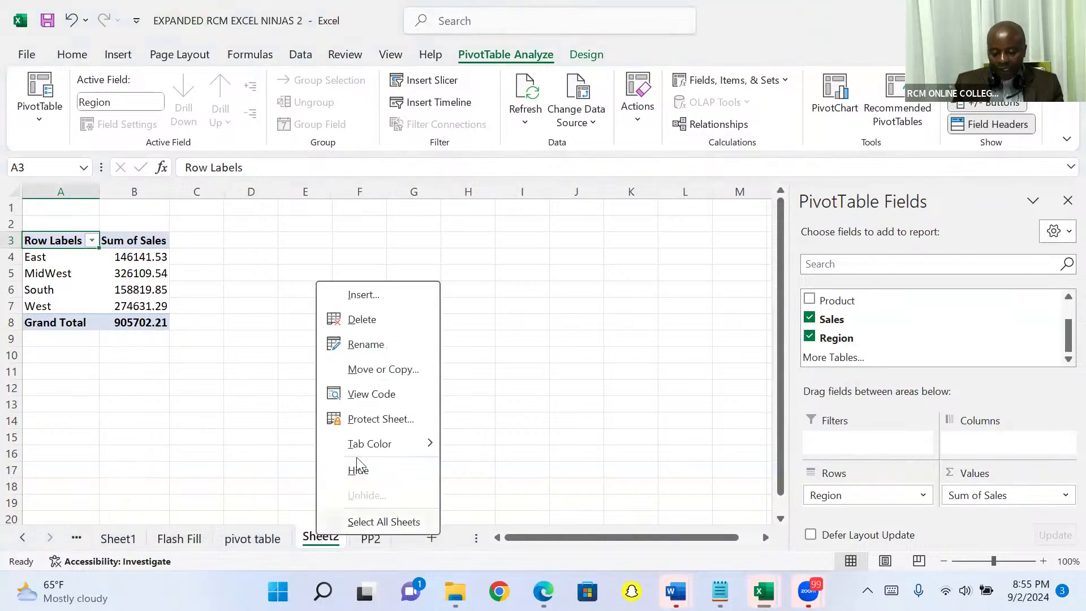
click(380, 321)
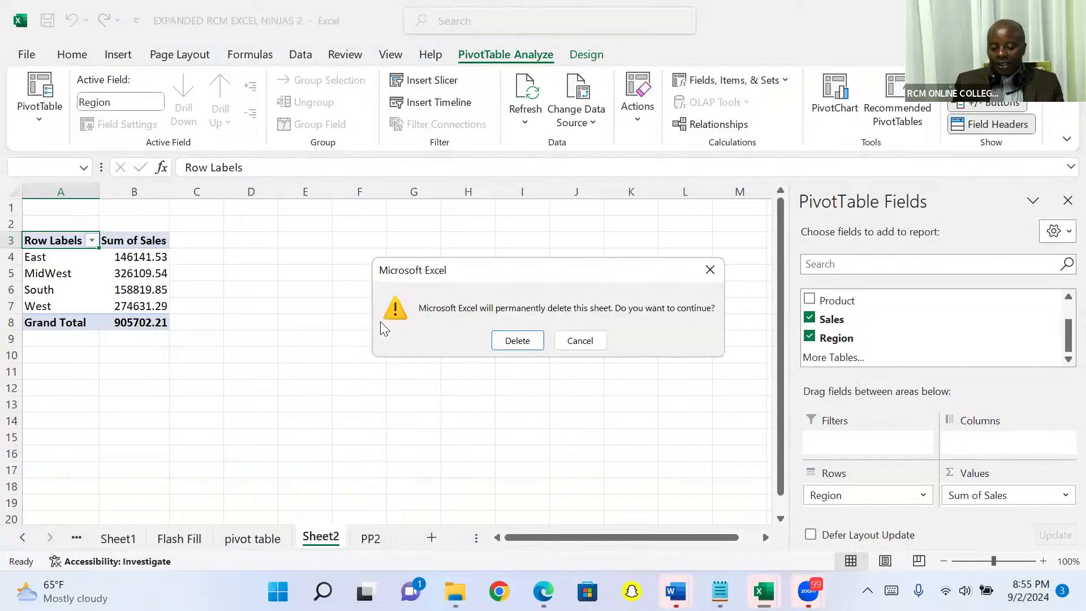
click(516, 341)
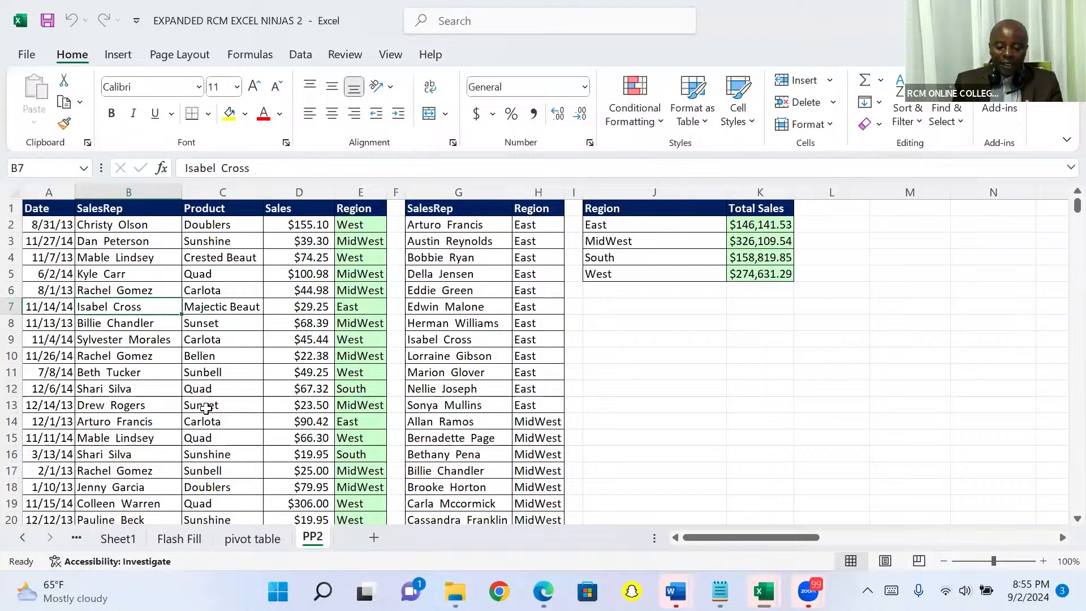
- Insert a PivotTable on a new worksheet from PP2 range A1:E10001, with Sales as summed values and Region as rows
click(205, 407)
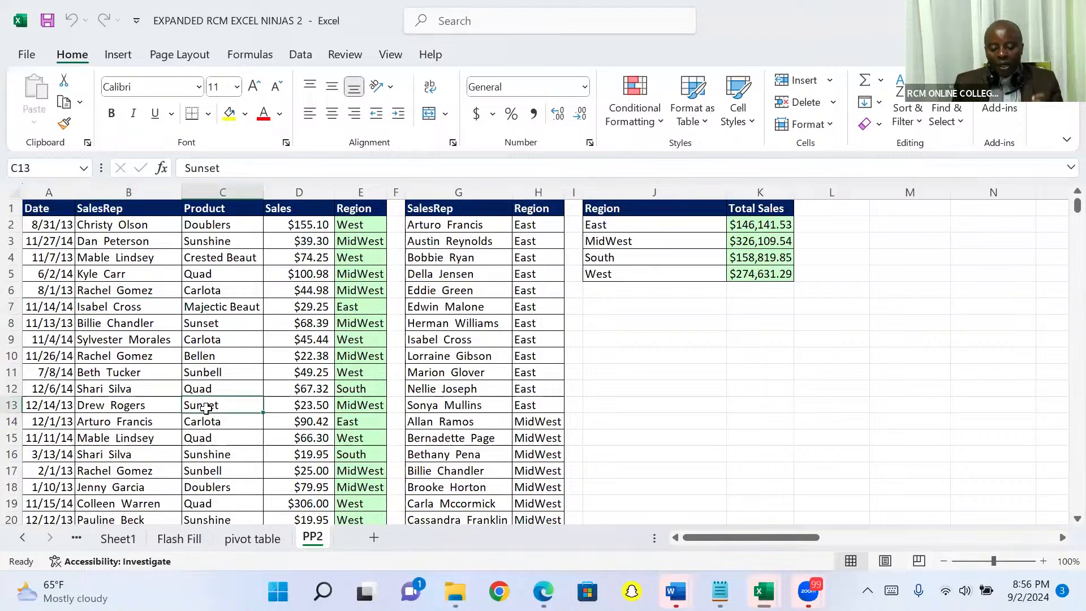
click(116, 56)
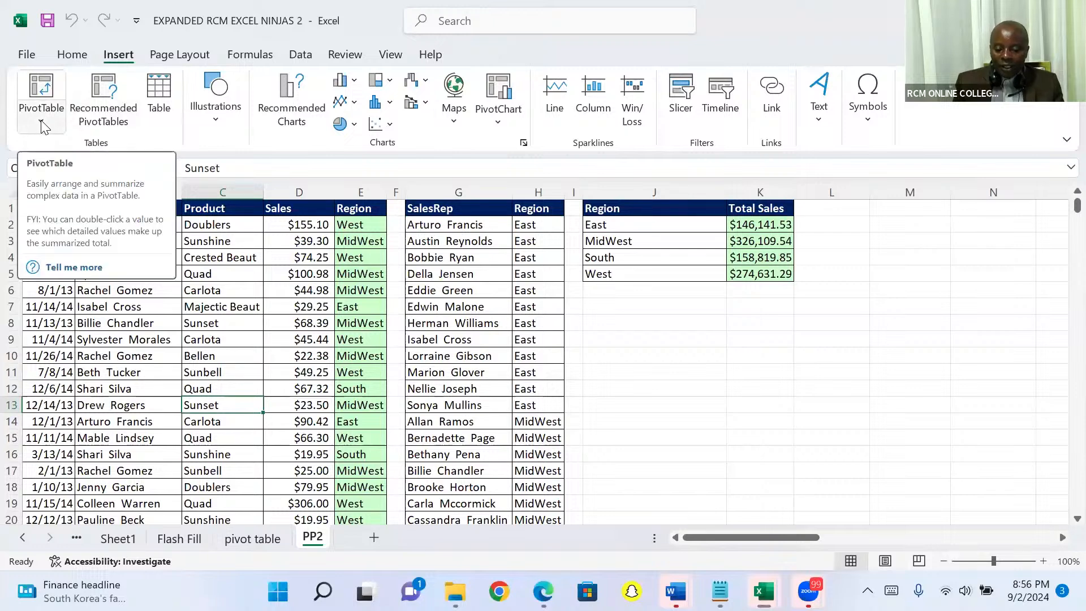
click(41, 88)
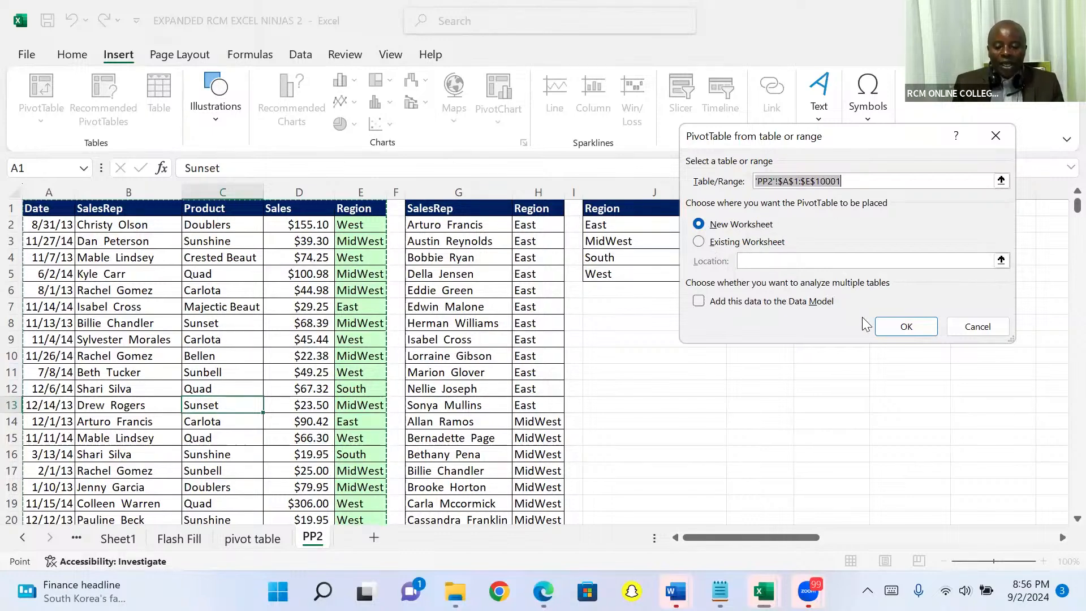
click(894, 327)
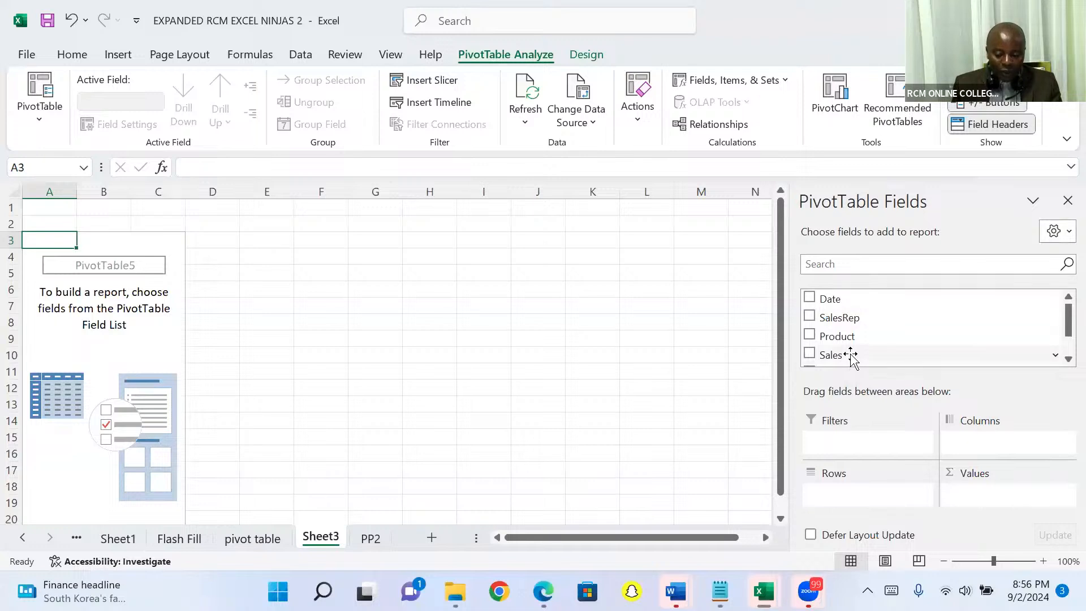
drag(851, 356, 971, 503)
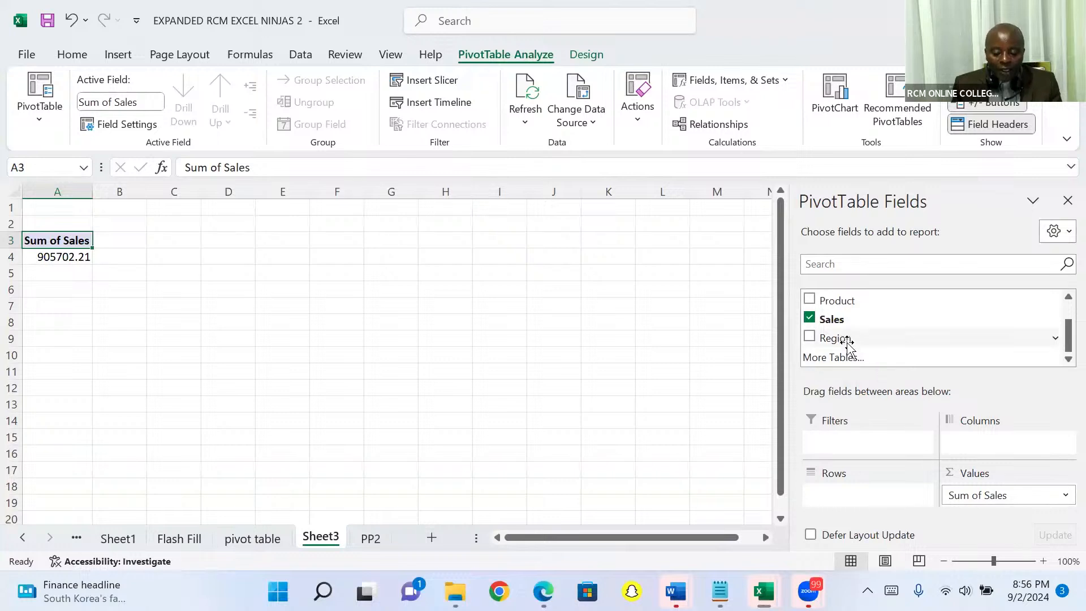
drag(846, 341, 842, 455)
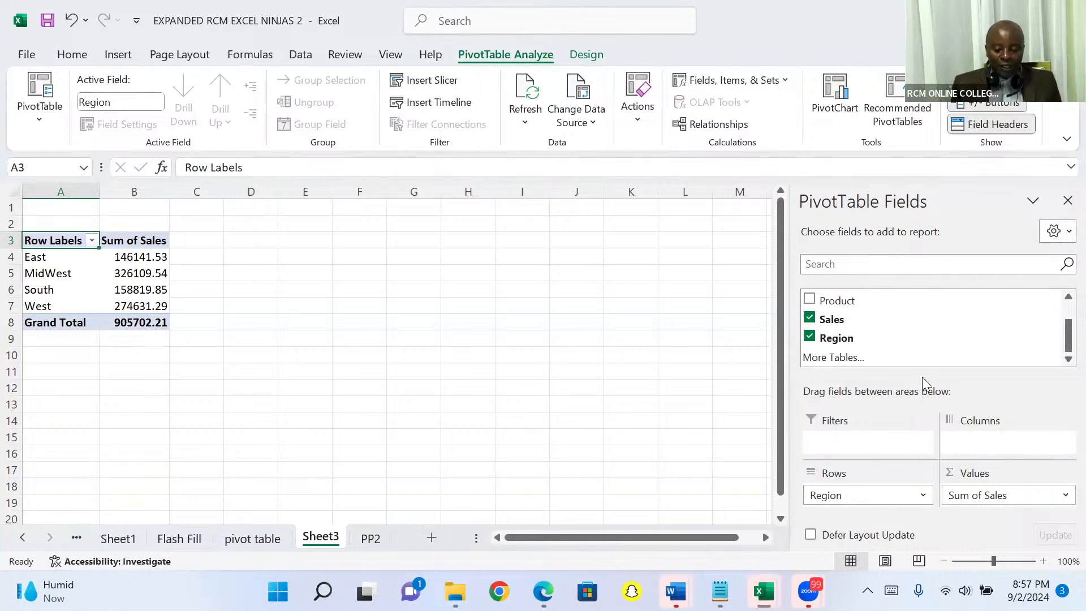
- Insert a Clustered Column PivotChart of the sales by region and move it to start at about cell E1
click(837, 93)
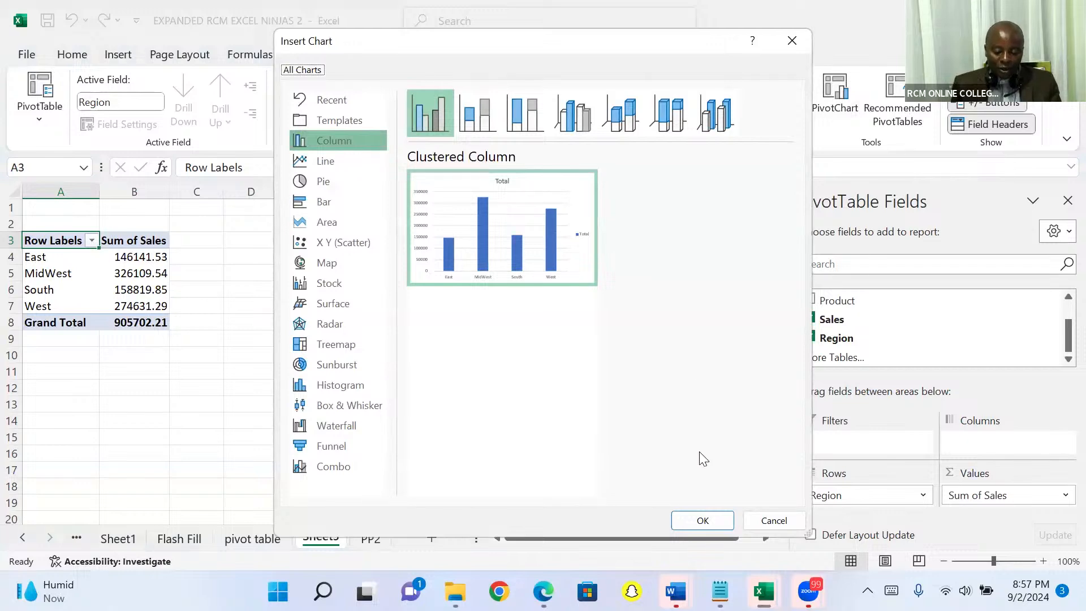
key(Return)
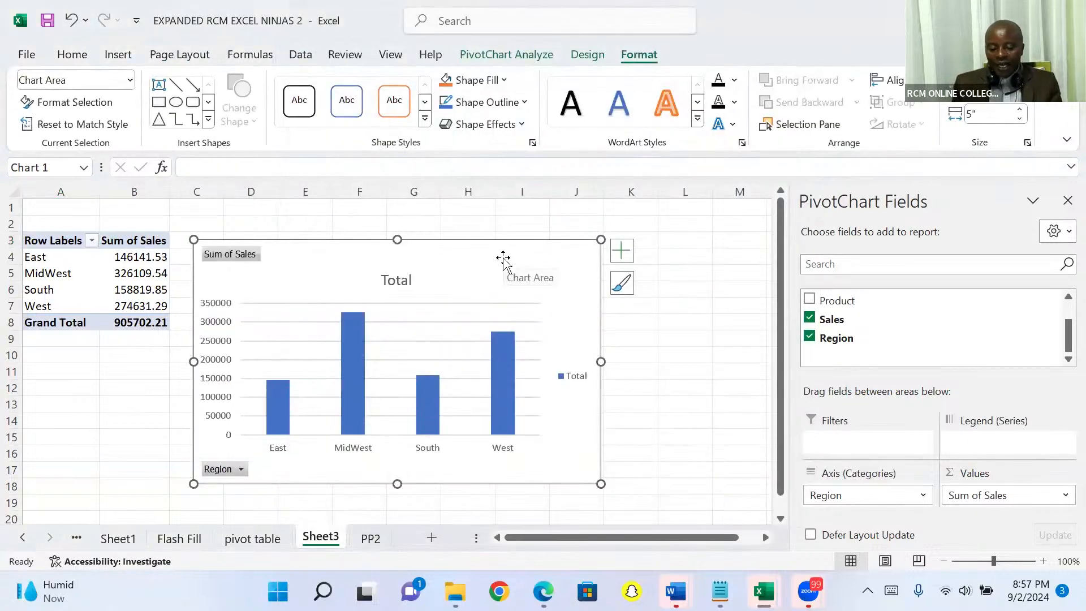
drag(504, 253, 580, 232)
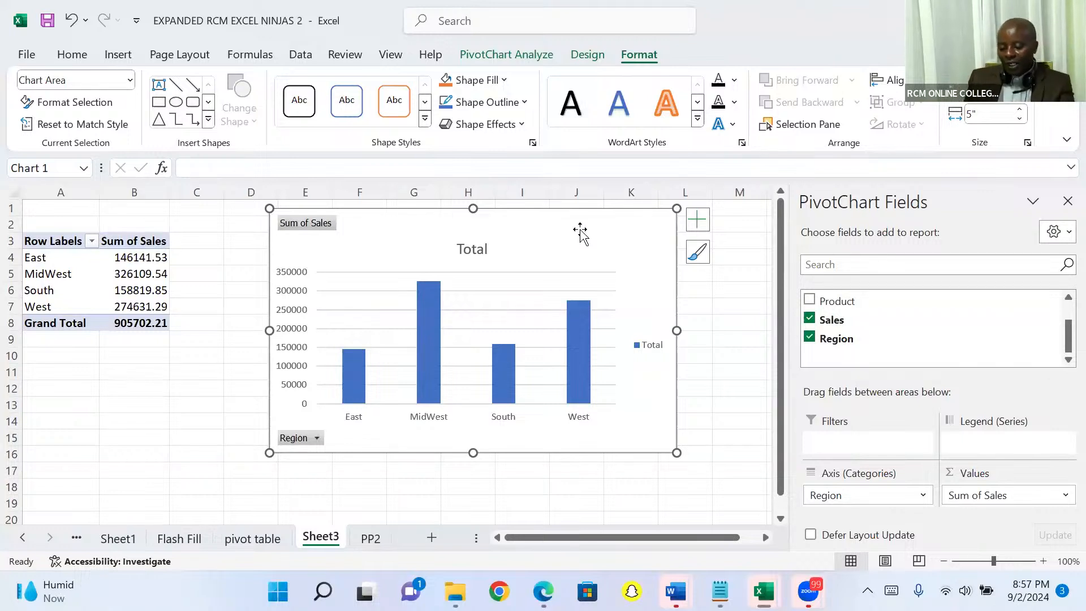
- Filter the PivotChart's Region field to show only East
click(319, 442)
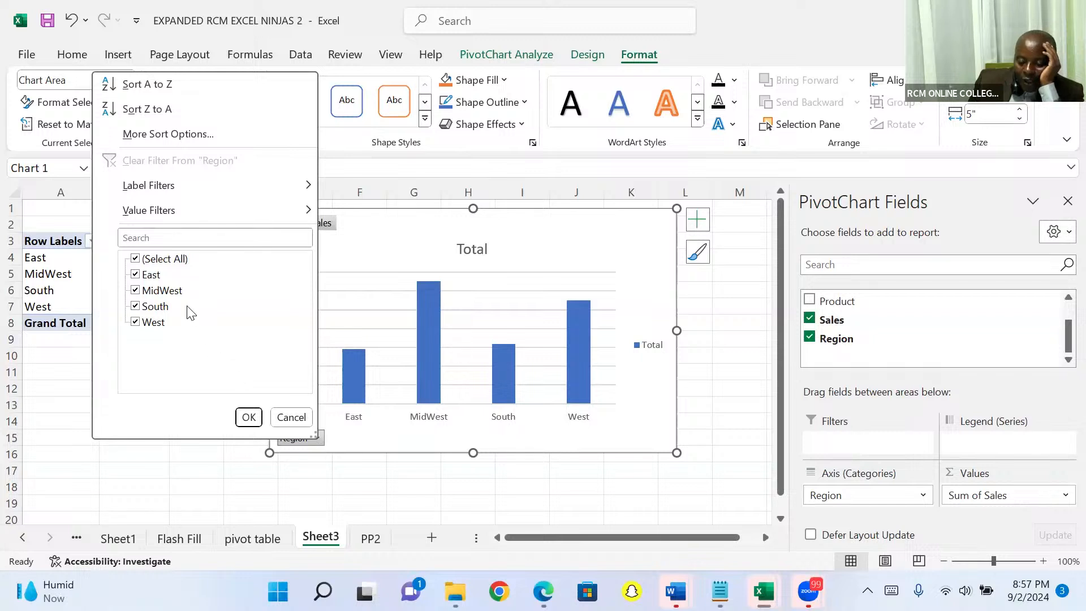
click(135, 259)
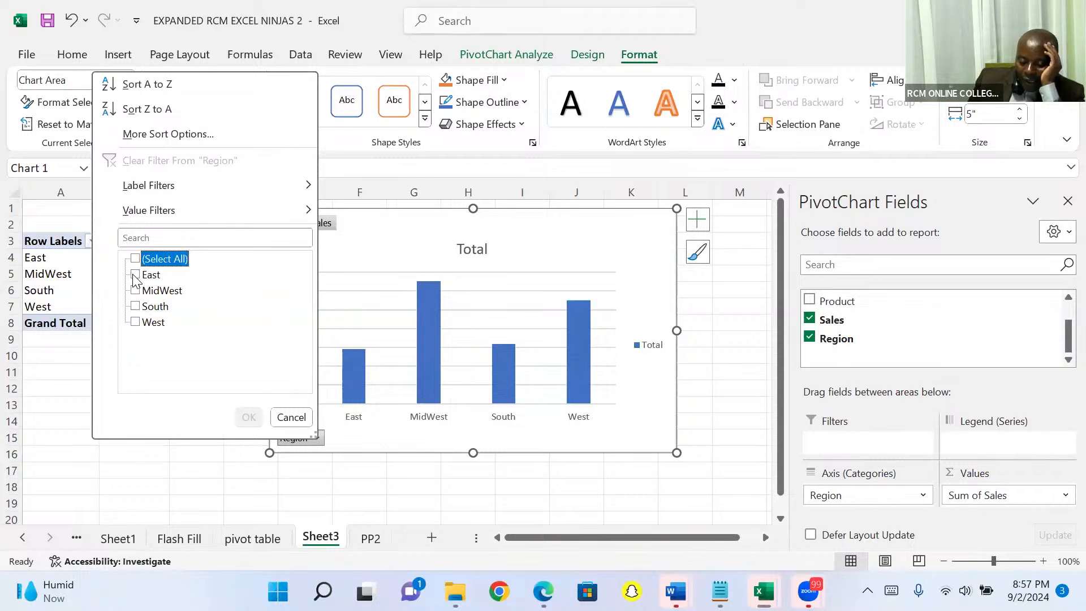
click(135, 276)
click(247, 417)
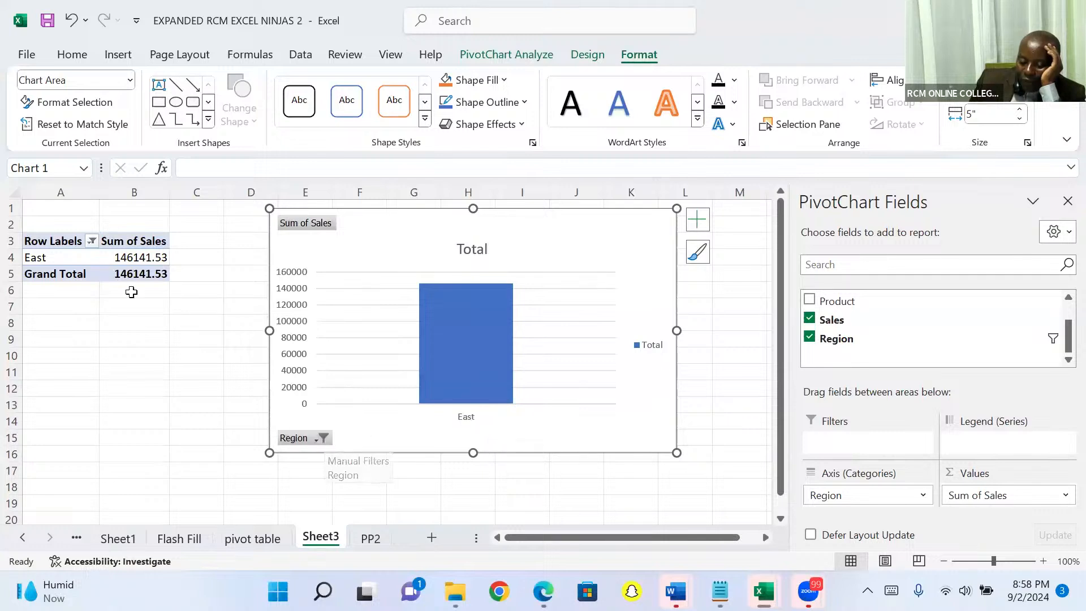
- Add South to the regions shown by the PivotChart's Region filter
click(320, 441)
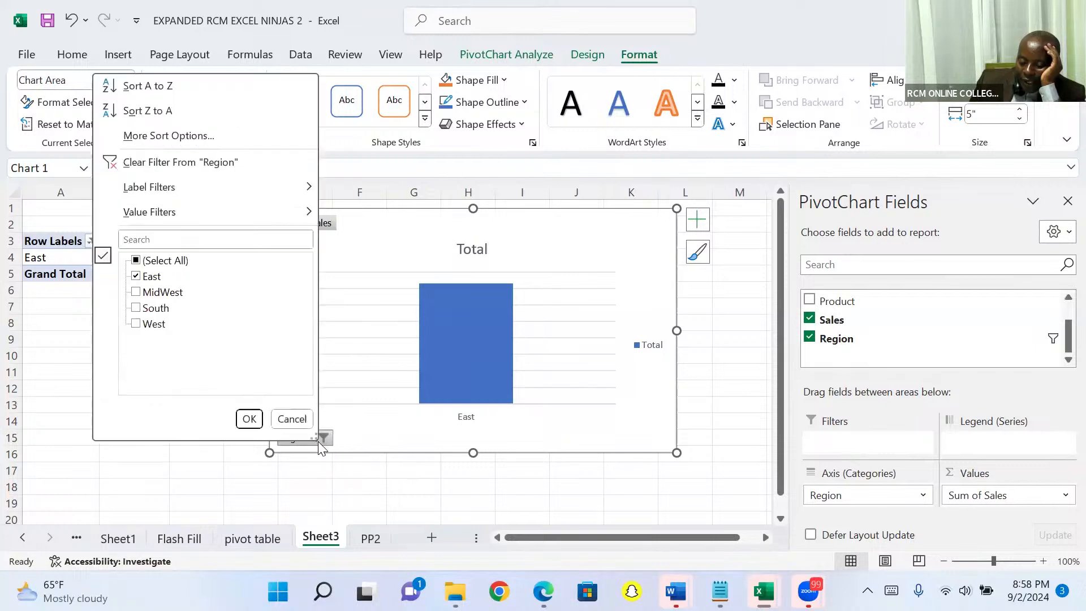
click(136, 308)
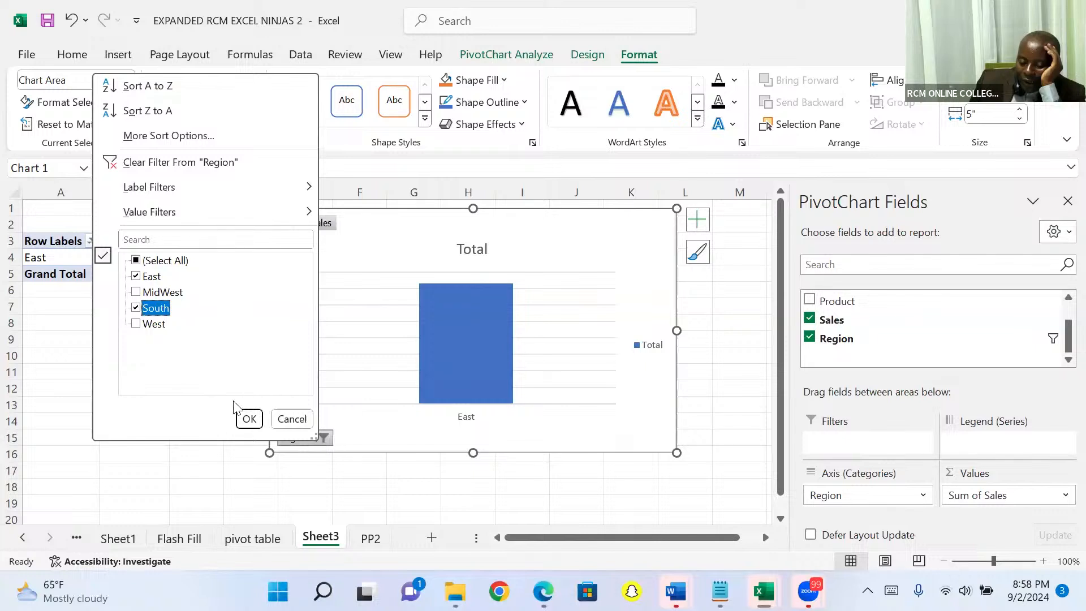
click(247, 417)
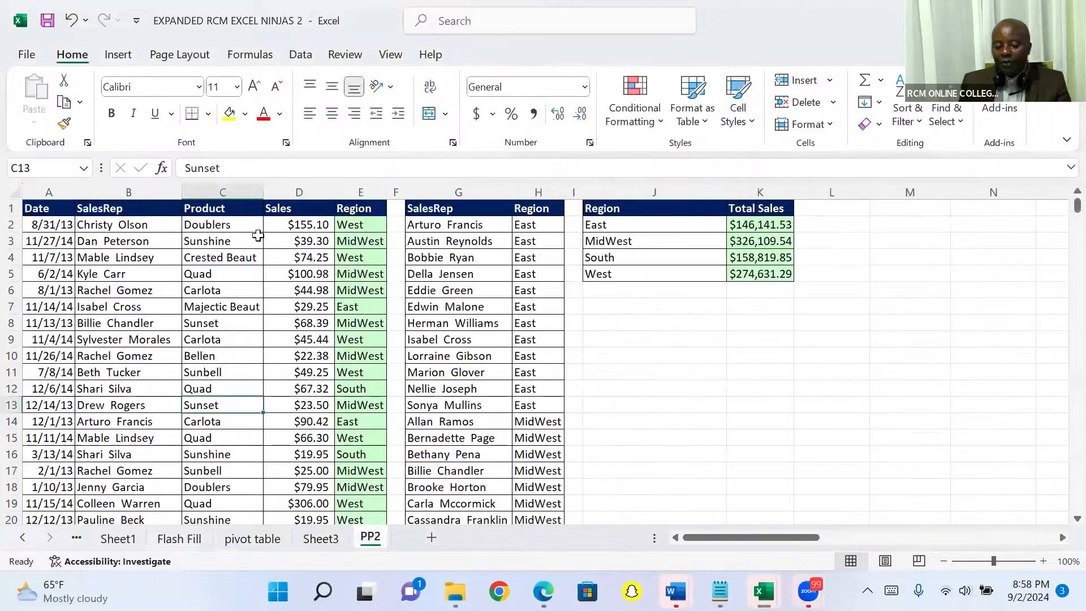
- Total the PP2 Sales column in D10002 with AutoSum, and clear the total again
key(ctrl+Page_Down)
click(229, 222)
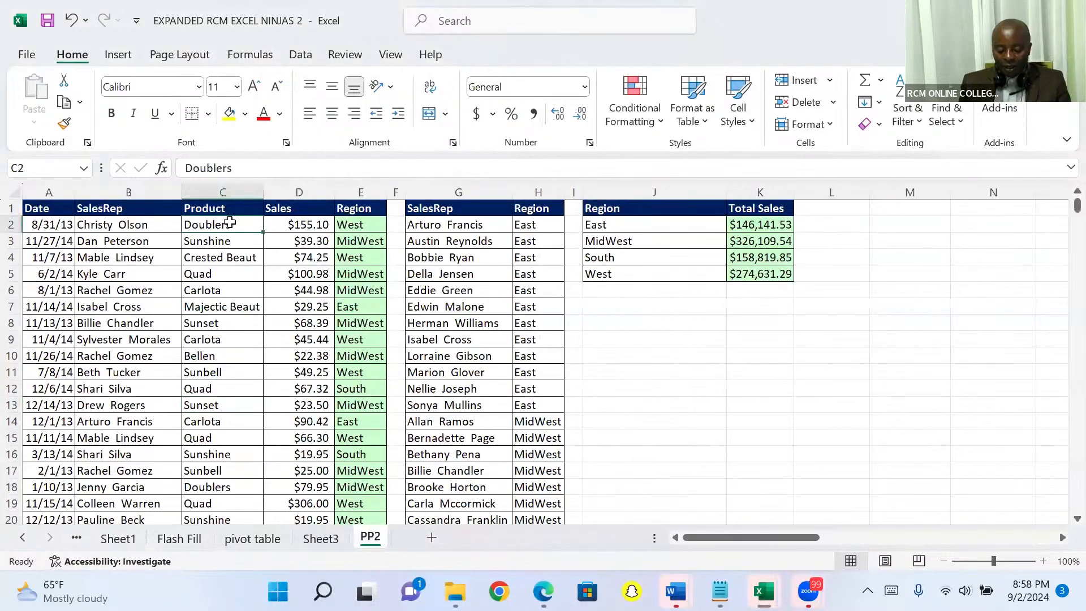
key(ctrl+Down)
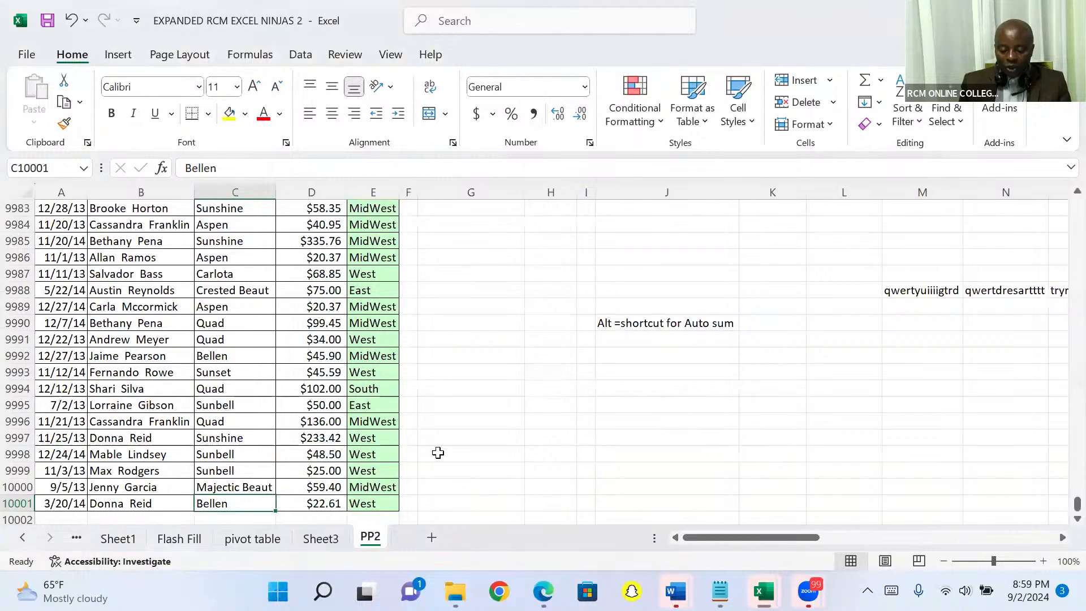
key(Right)
key(Down)
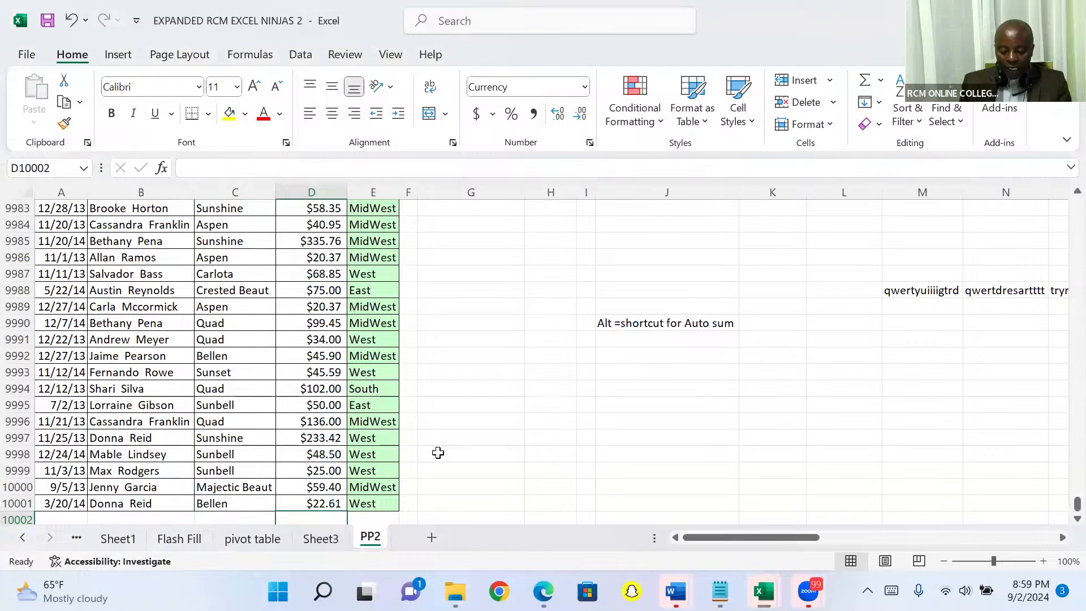
key(alt+equal)
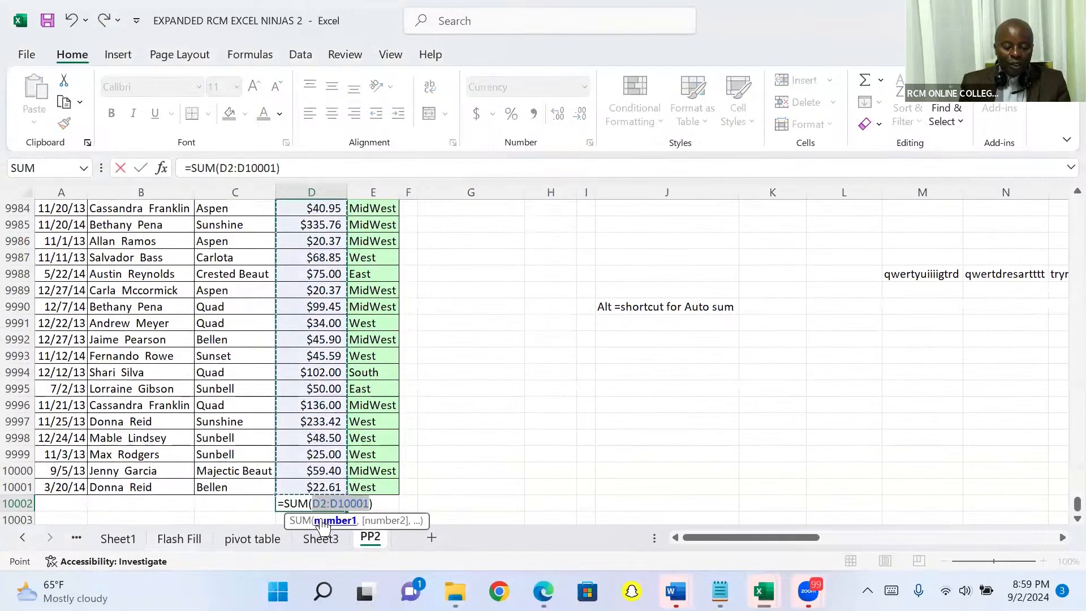
key(Return)
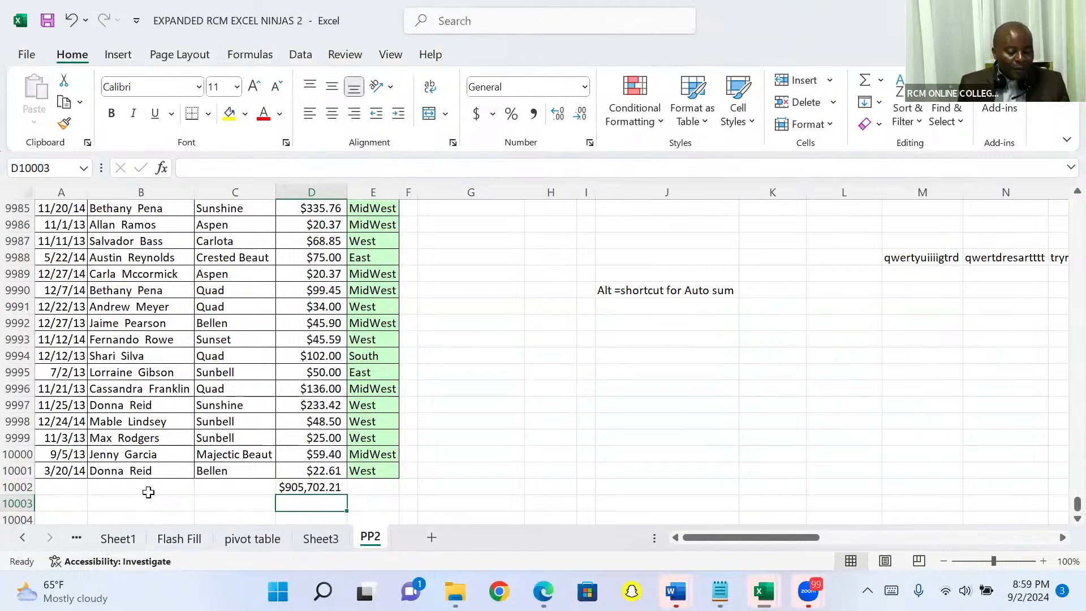
key(Up)
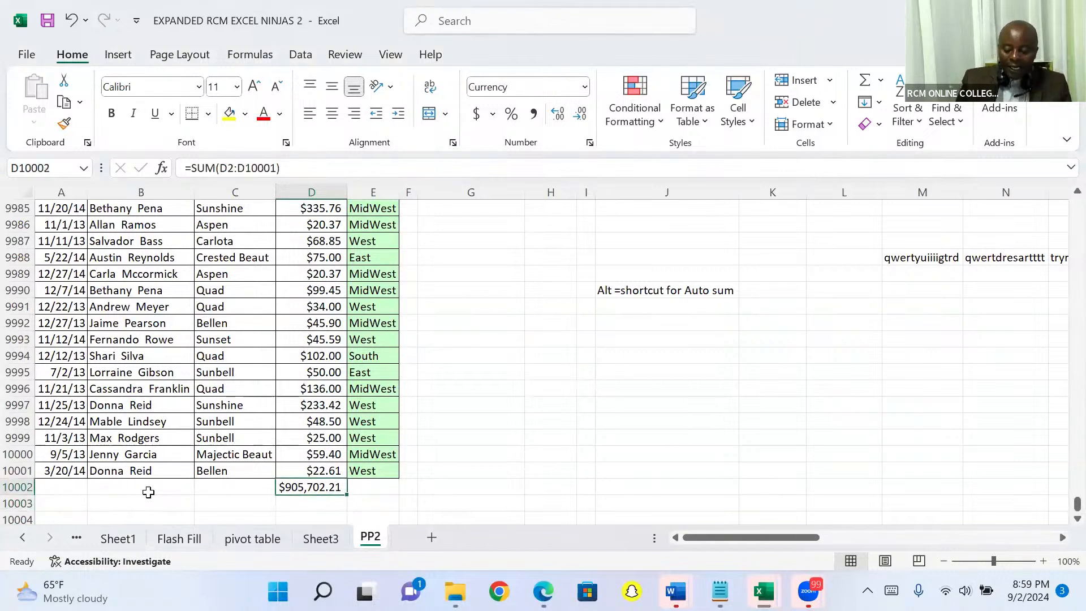
key(Delete)
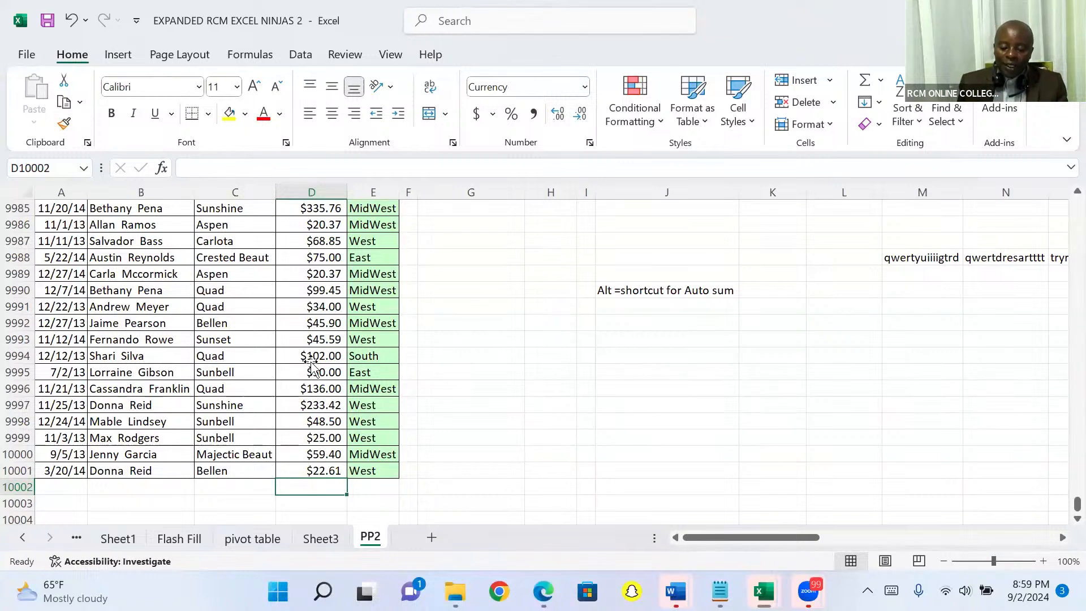
- Insert another PivotTable on a new worksheet from the PP2 sales list, range A1:E10001
click(312, 360)
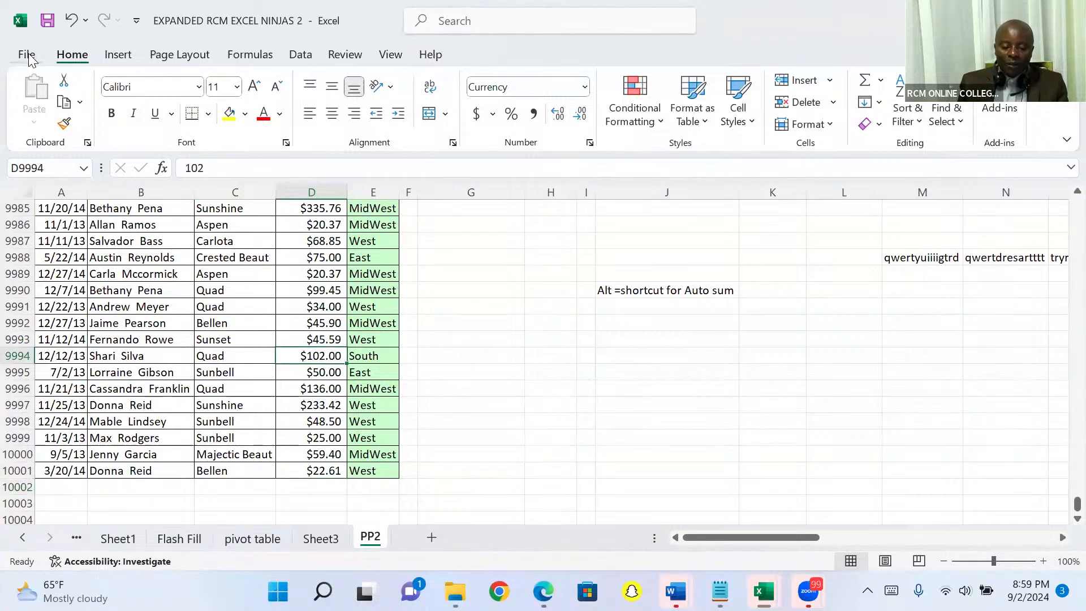
click(118, 59)
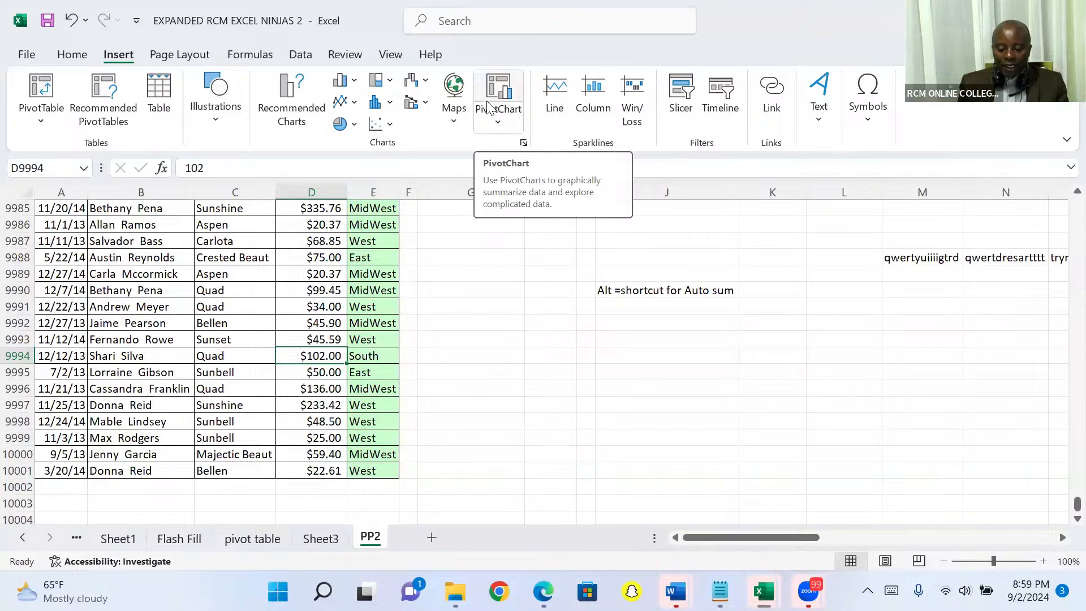
click(46, 88)
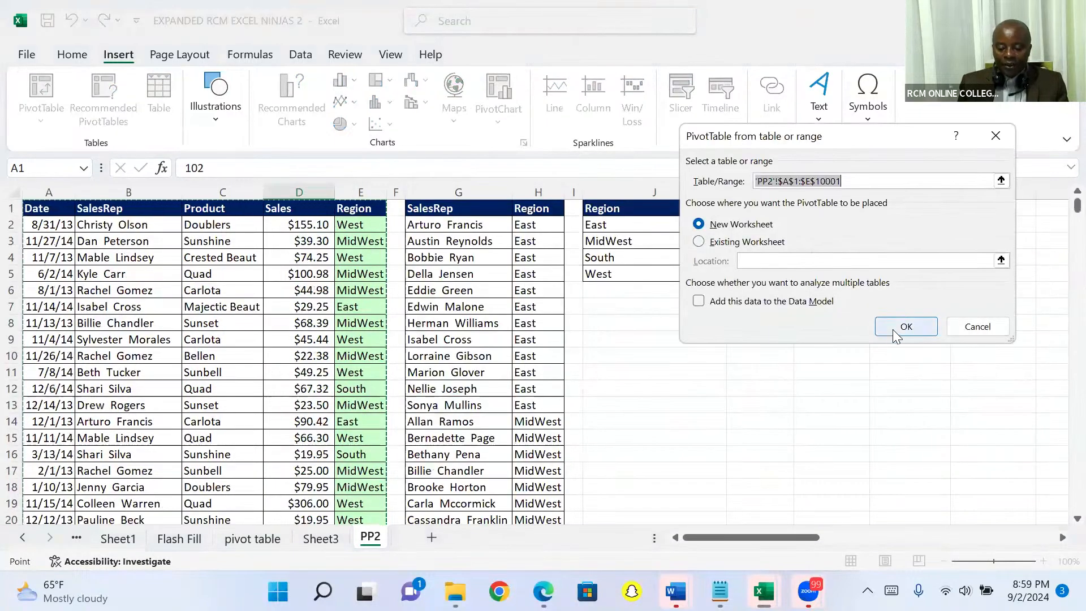
click(896, 335)
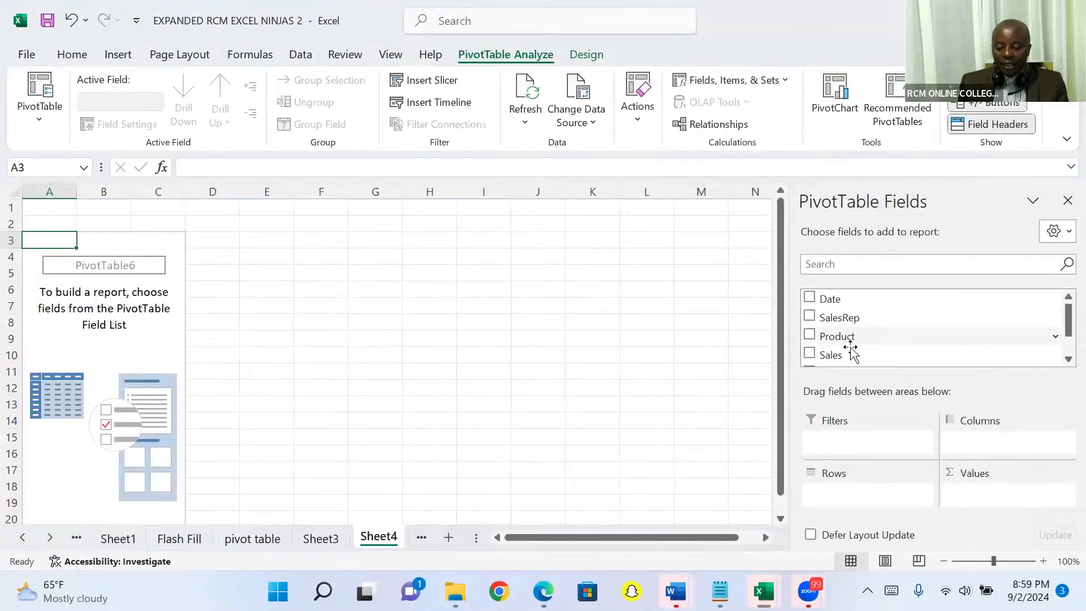
- Summarise sales by region in the new PivotTable, with Sales as summed values and Region as rows
drag(849, 354, 972, 495)
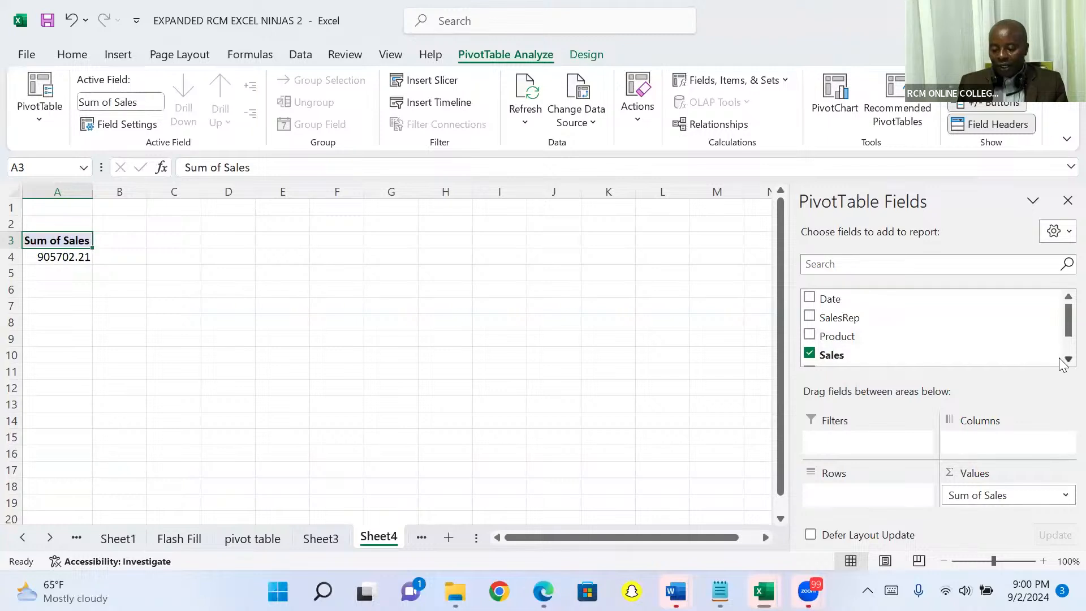
scroll(1061, 362, down, 1)
scroll(1061, 362, down, 1)
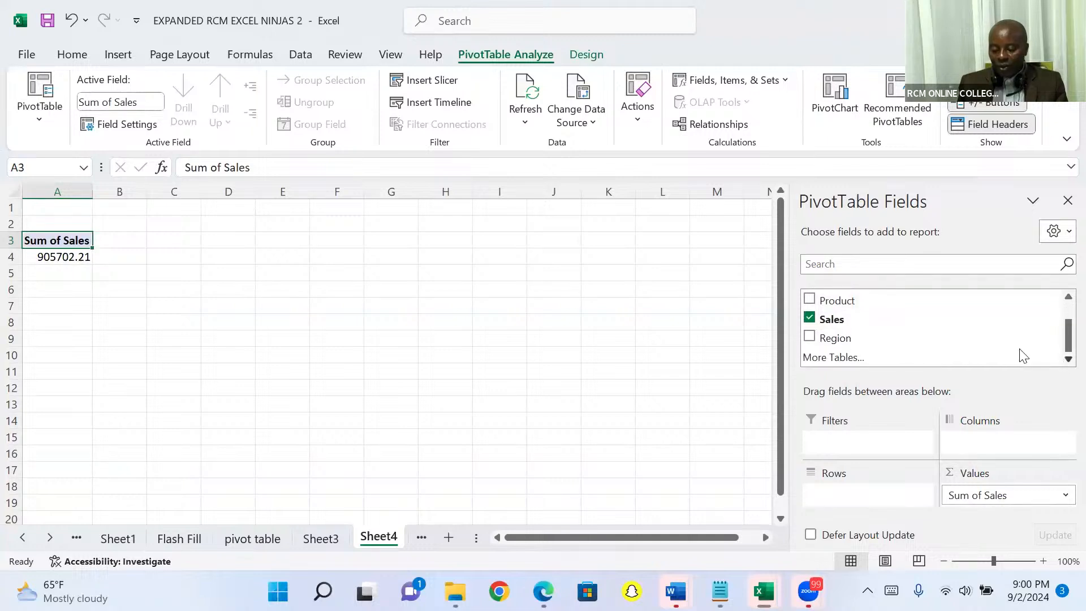
drag(874, 336, 854, 423)
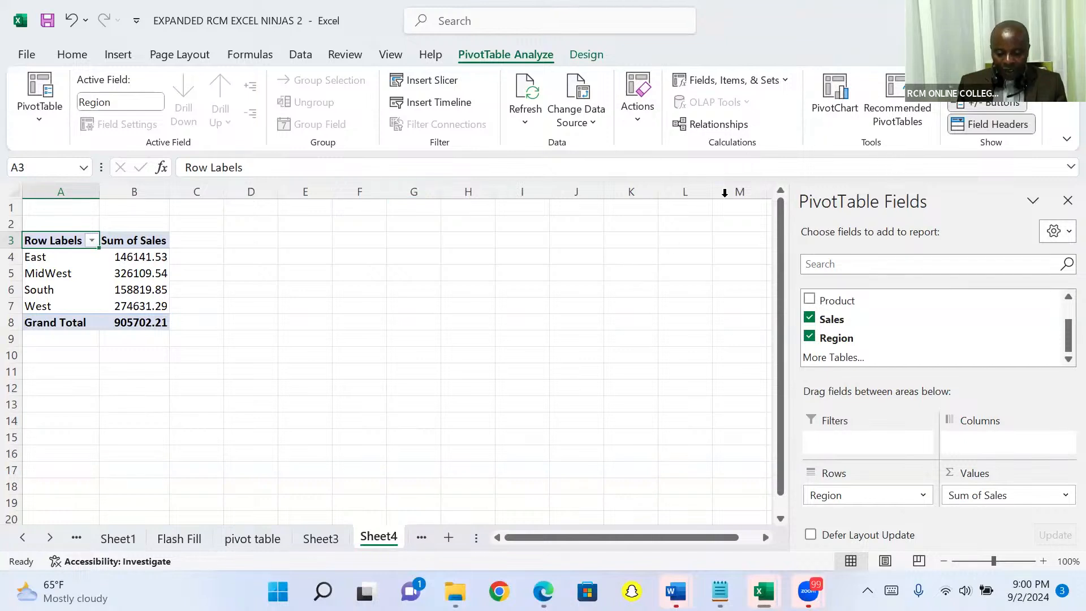
- Insert a clustered column PivotChart from the Sheet4 PivotTable, close its field list, and move the chart to about columns I to P
click(832, 91)
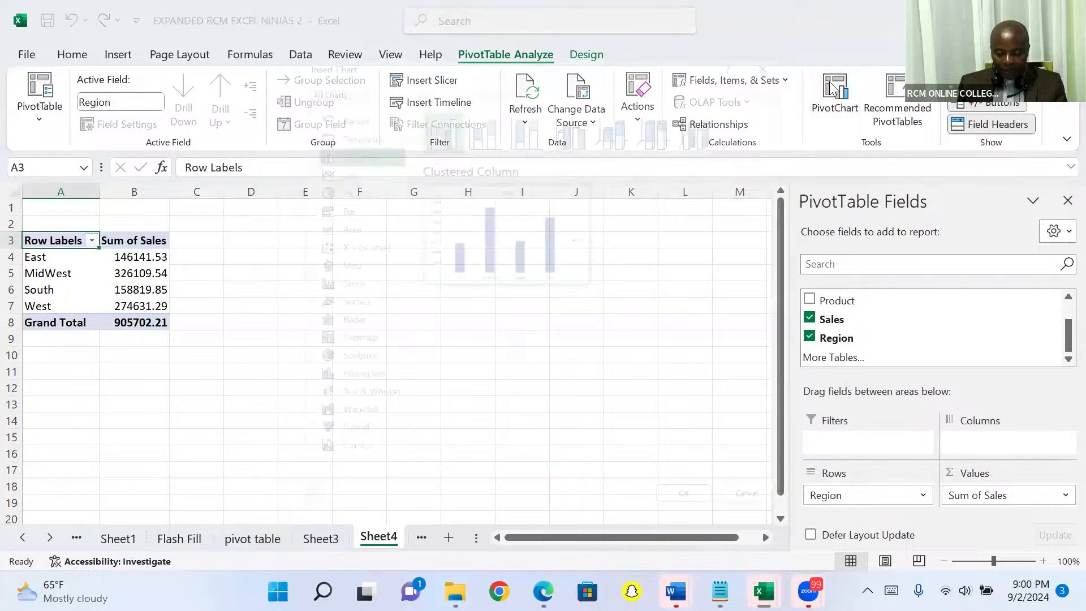
key(Return)
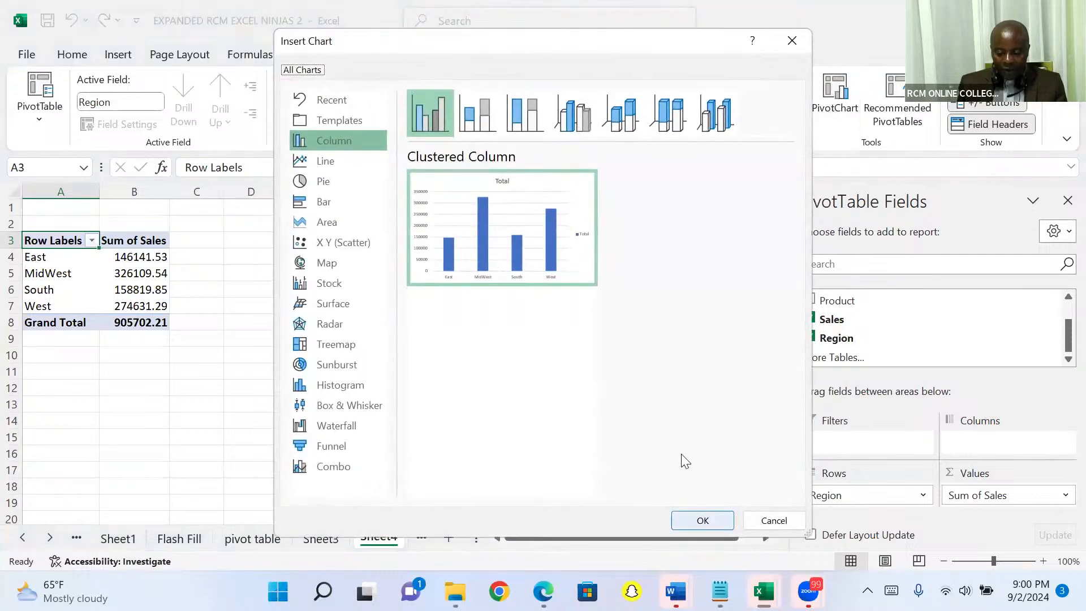
click(1067, 200)
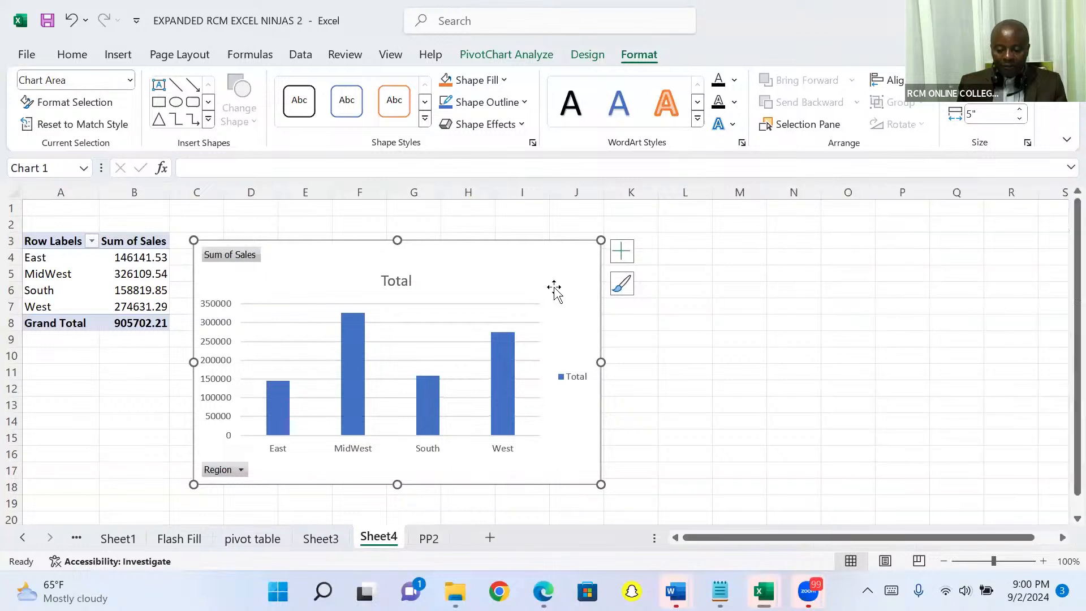
drag(581, 245, 853, 249)
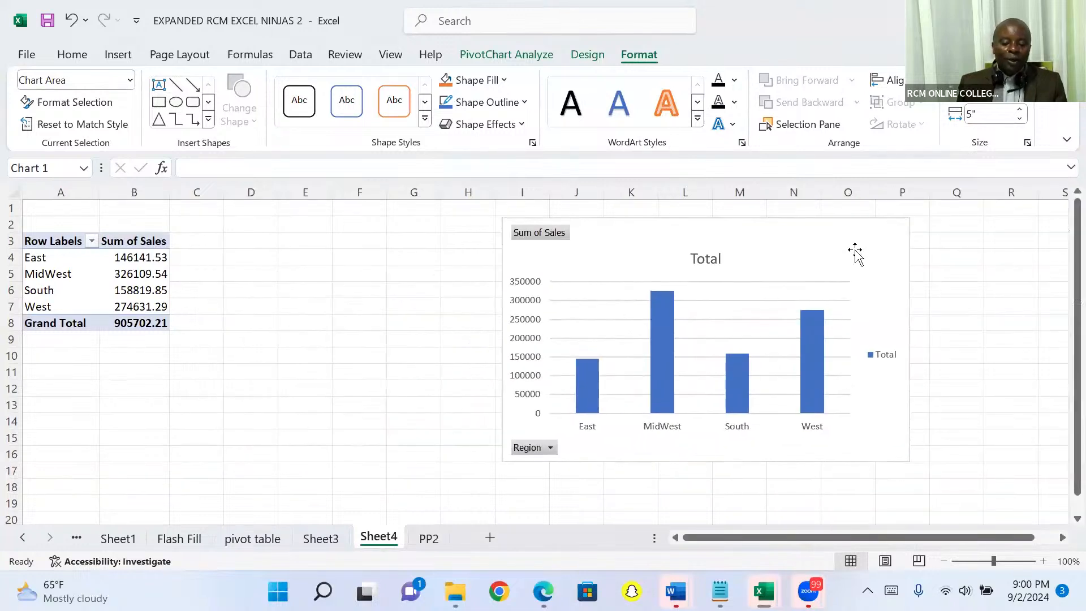
- Filter the PivotChart's Region field to only East and South
click(552, 448)
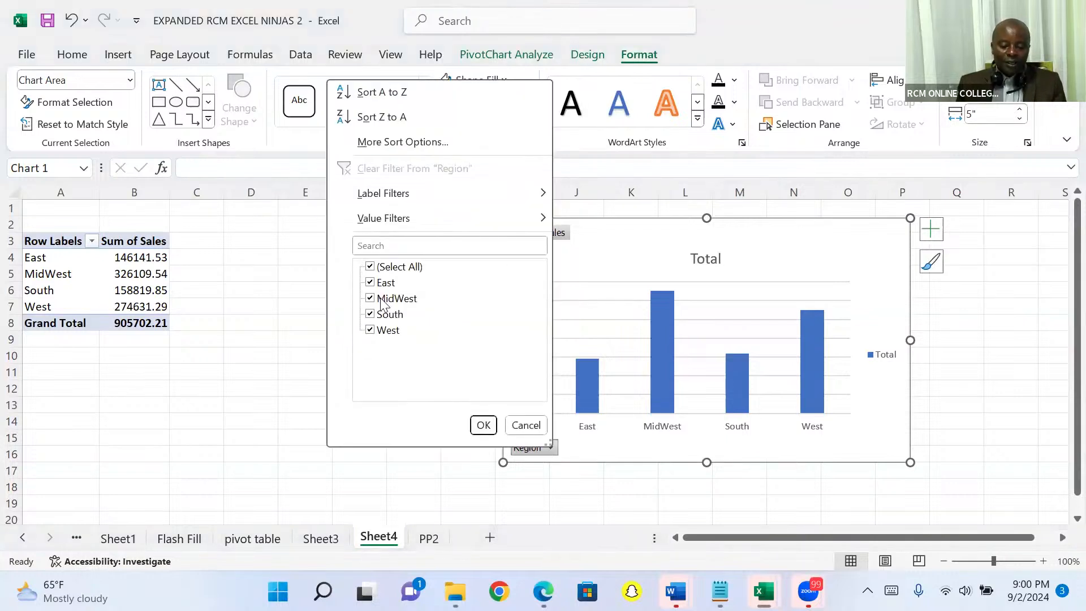
click(369, 267)
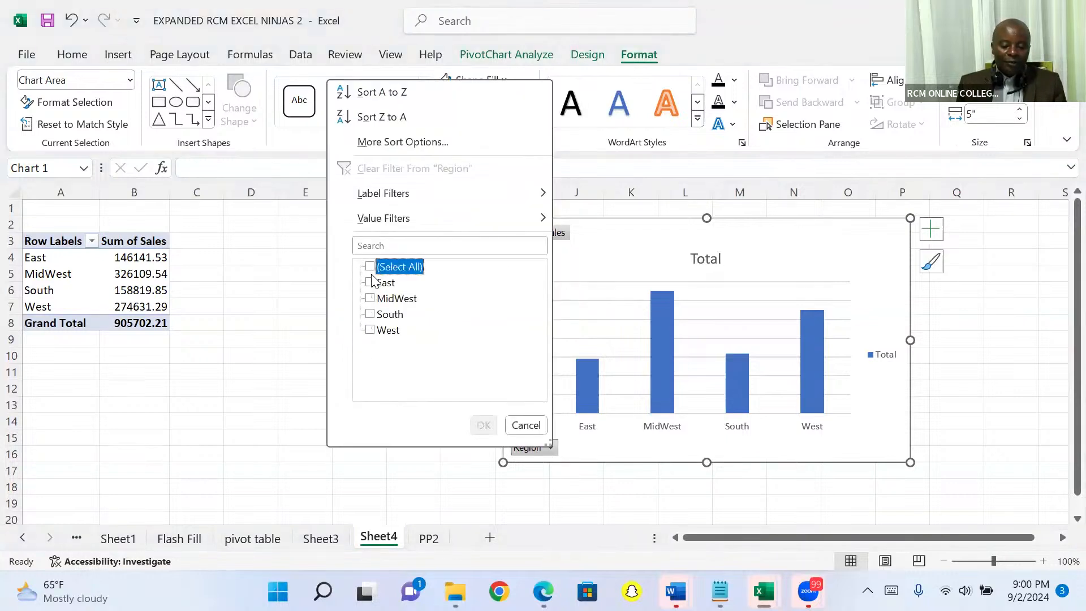
click(370, 282)
click(370, 315)
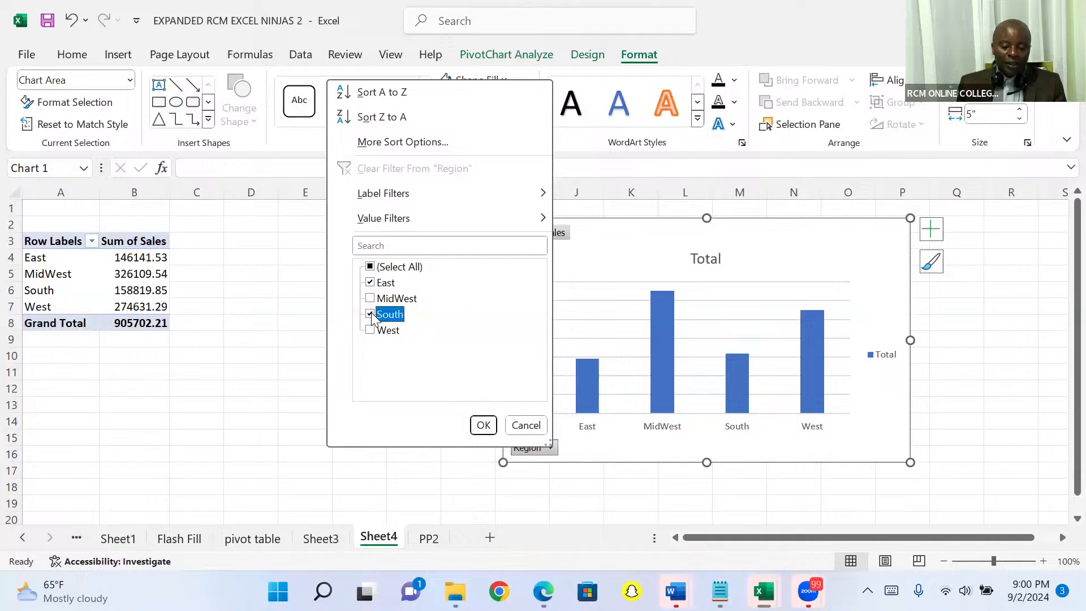
click(483, 424)
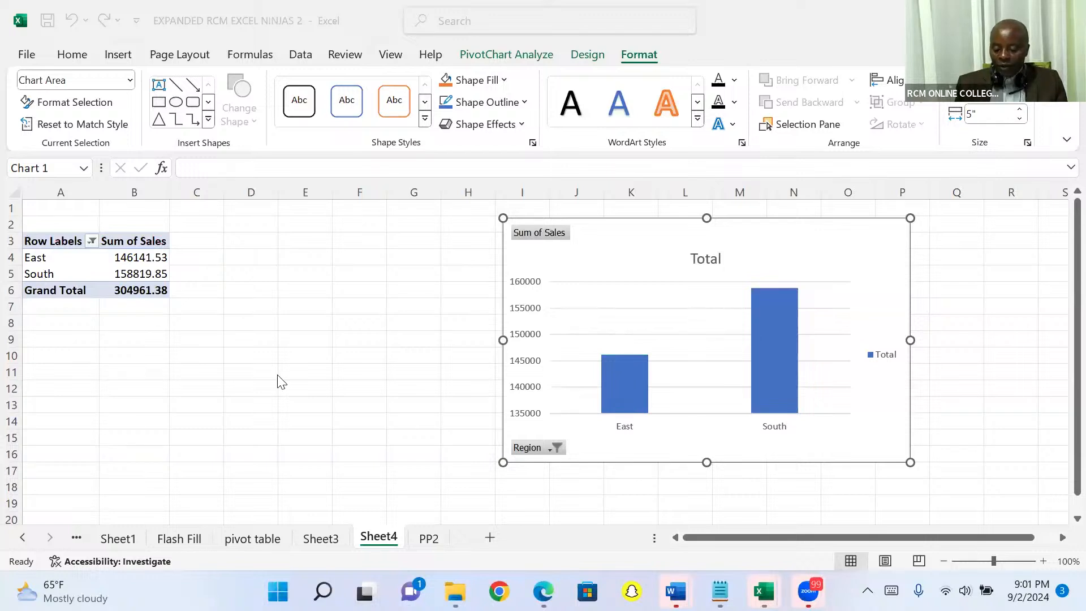
- Convert the PP2 sales list, range A1:E10001, into a table with headers
click(429, 539)
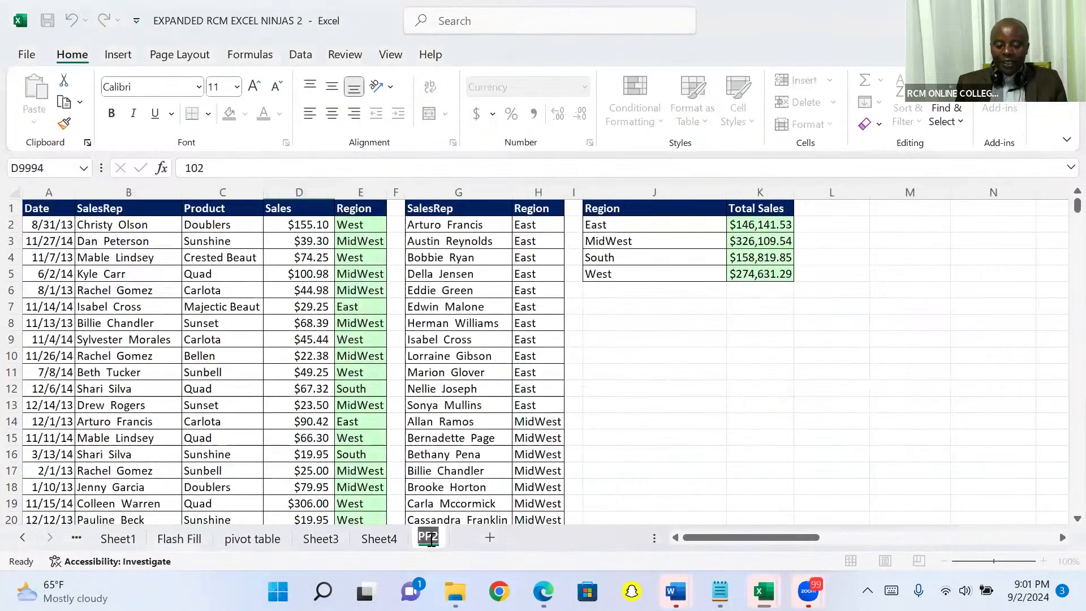
click(288, 274)
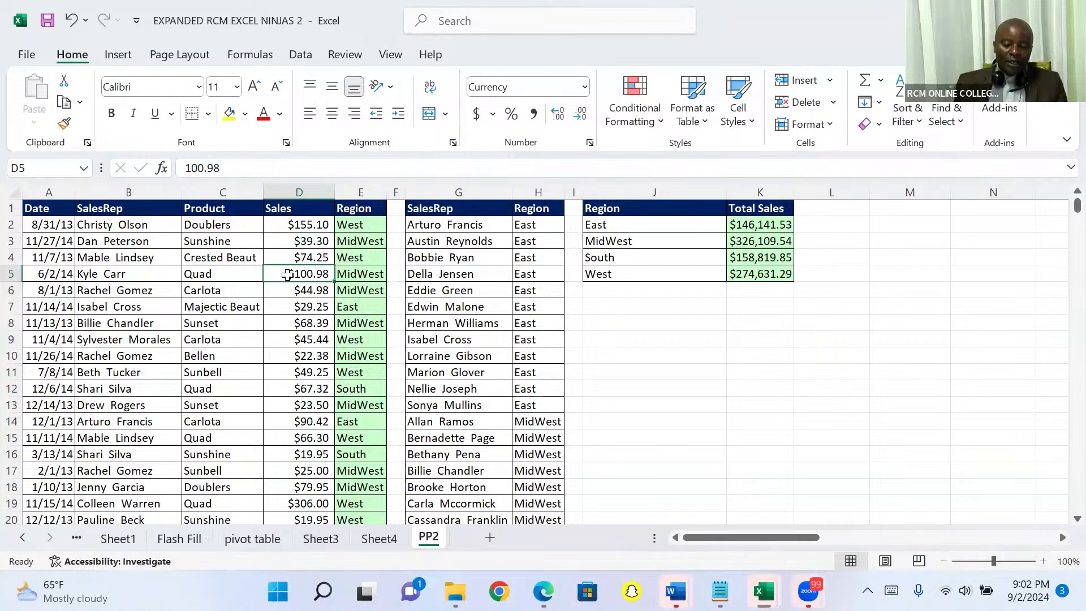
click(120, 55)
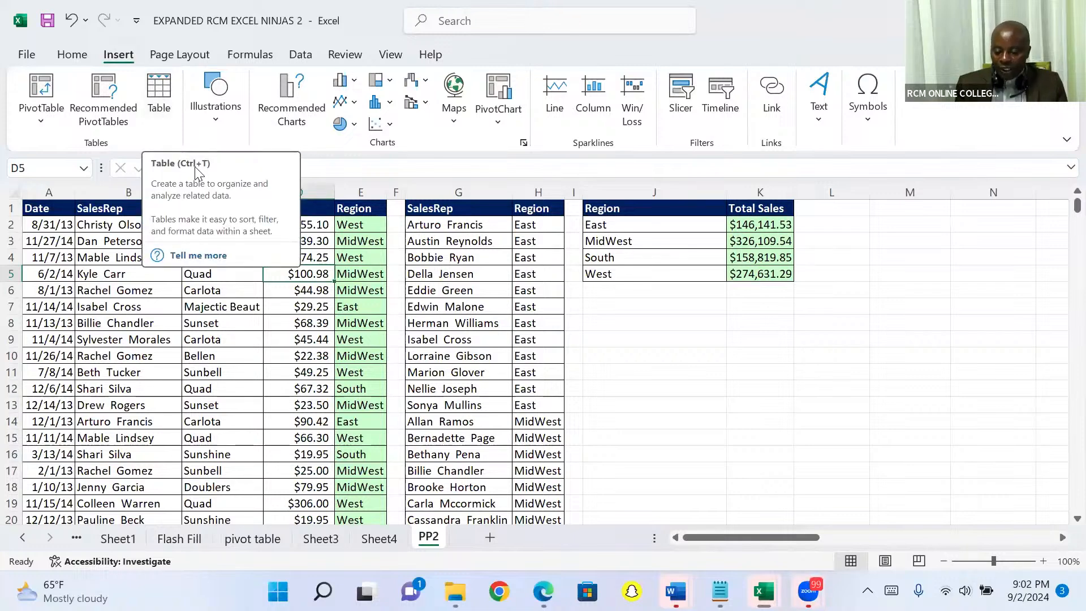
click(158, 93)
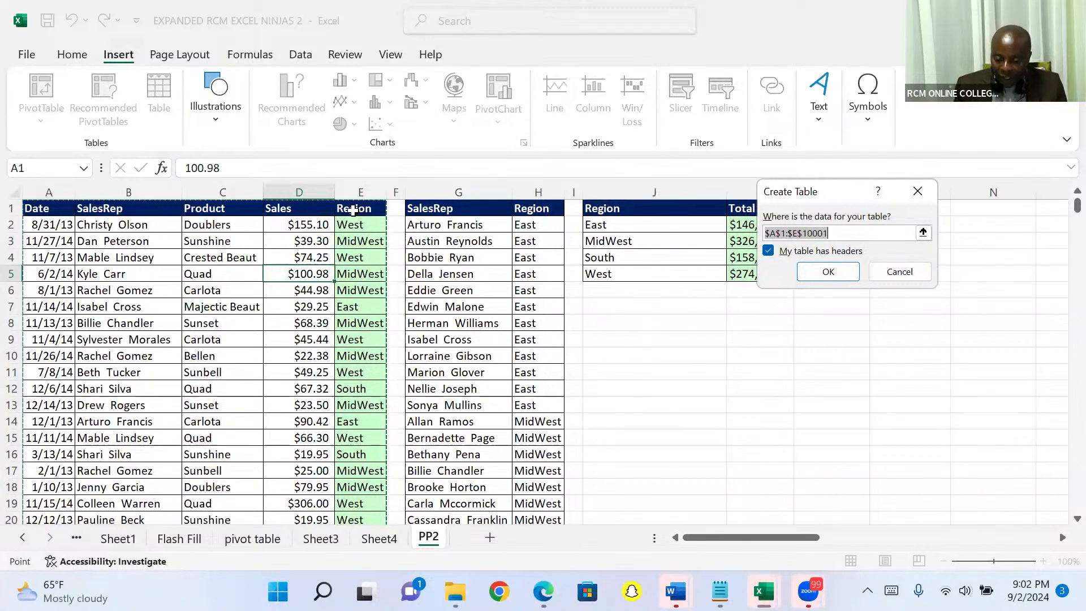
click(768, 250)
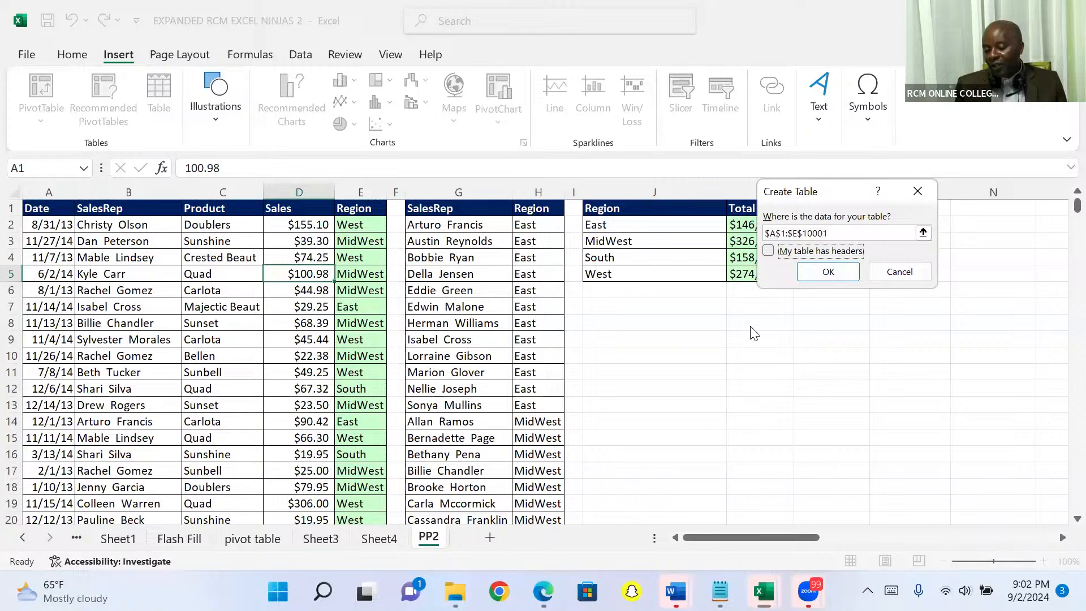
click(768, 252)
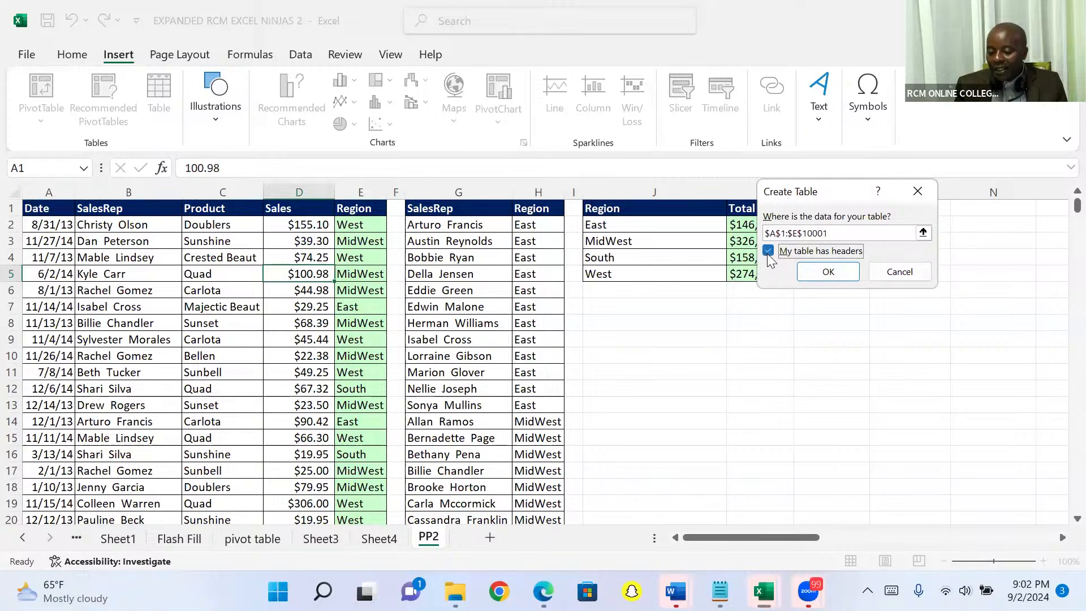
click(824, 274)
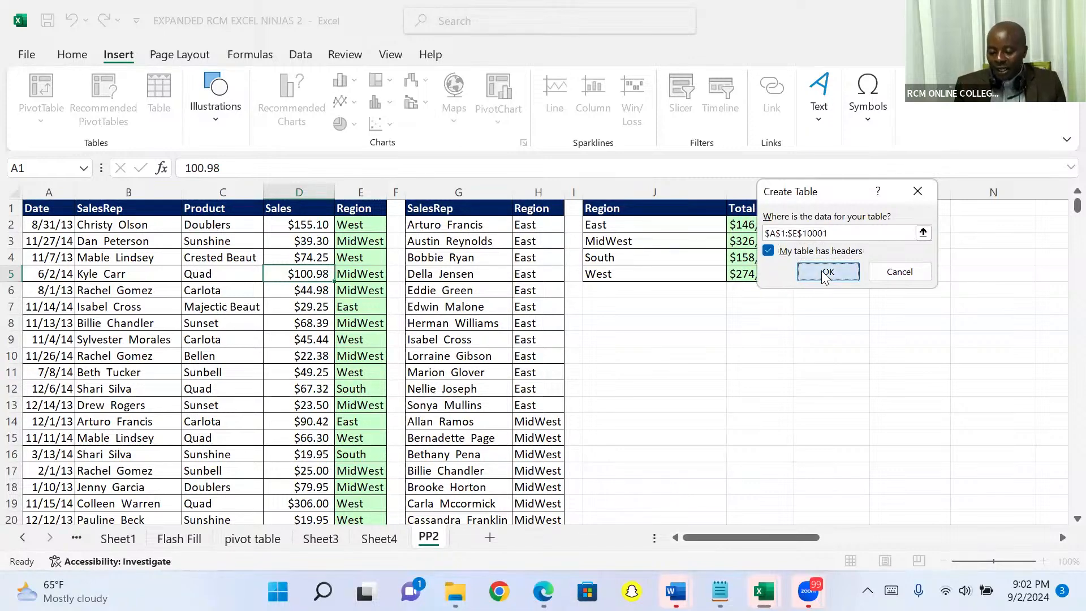
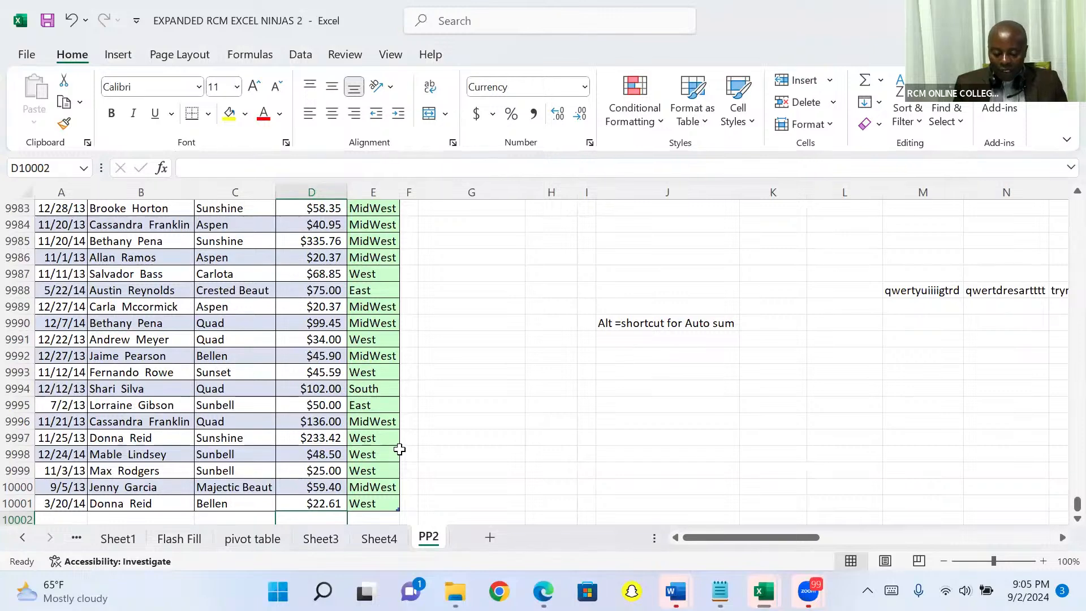
- Total the Sales column in cell D10002 with AutoSum, and return to the Sales header
key(alt+equal)
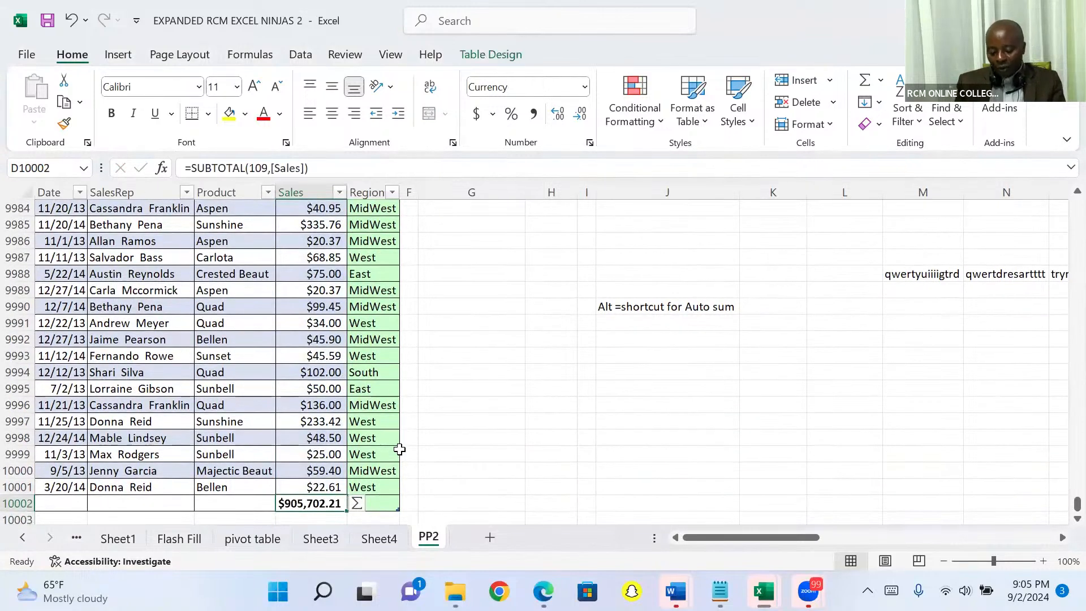
key(Up)
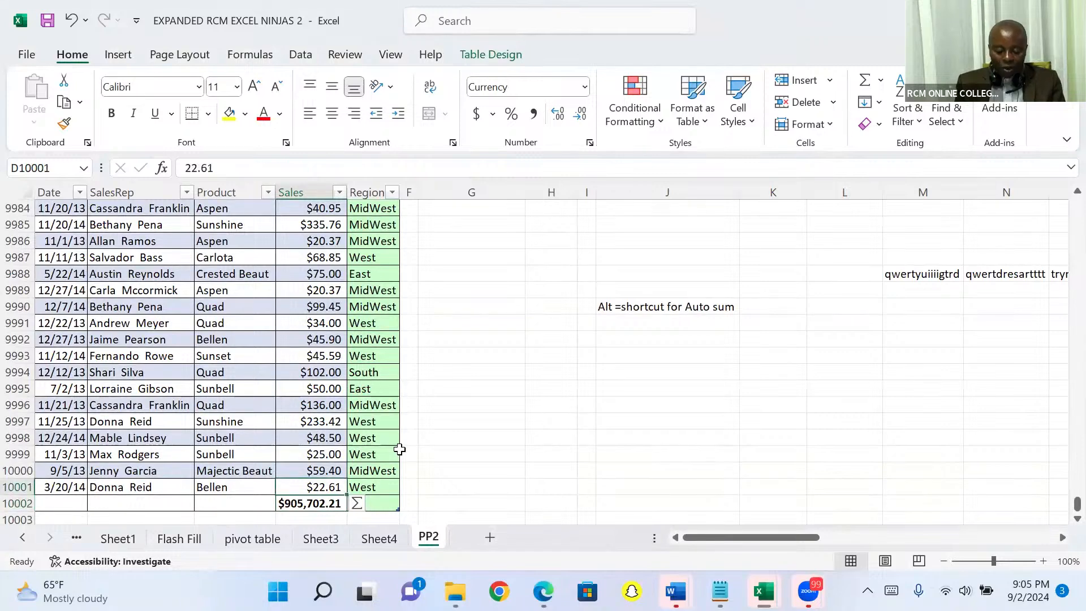
key(ctrl+Up)
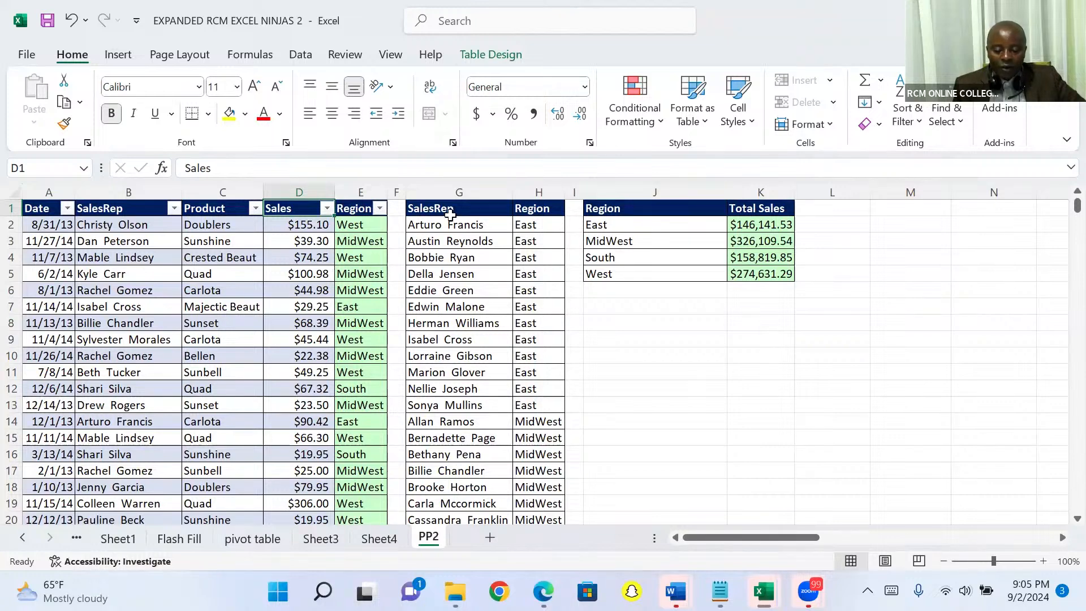
- Filter the sales table's Region column to show only East
click(380, 208)
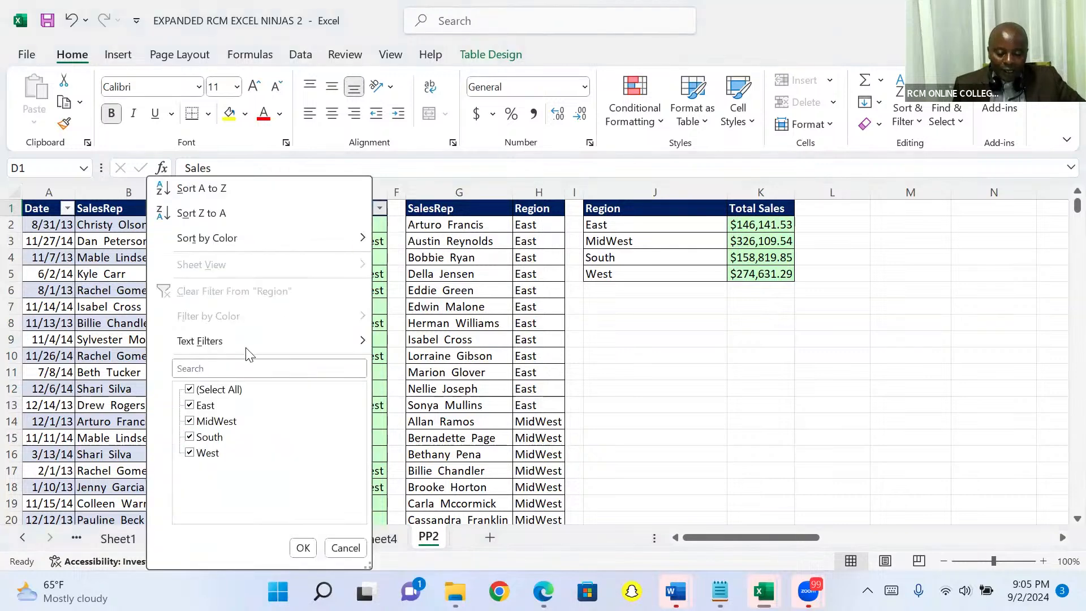
click(190, 389)
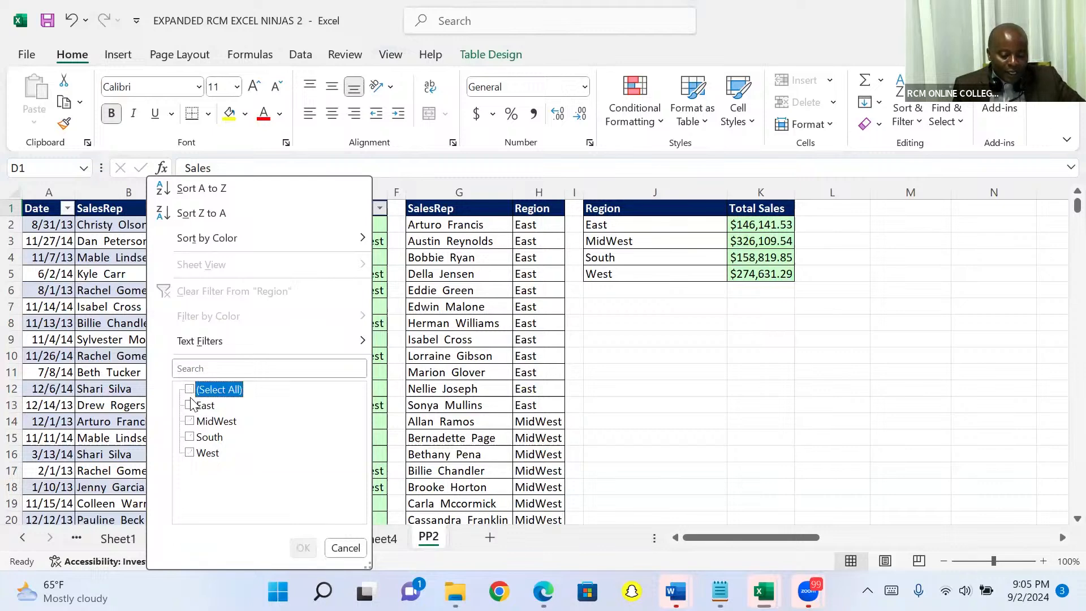
click(190, 404)
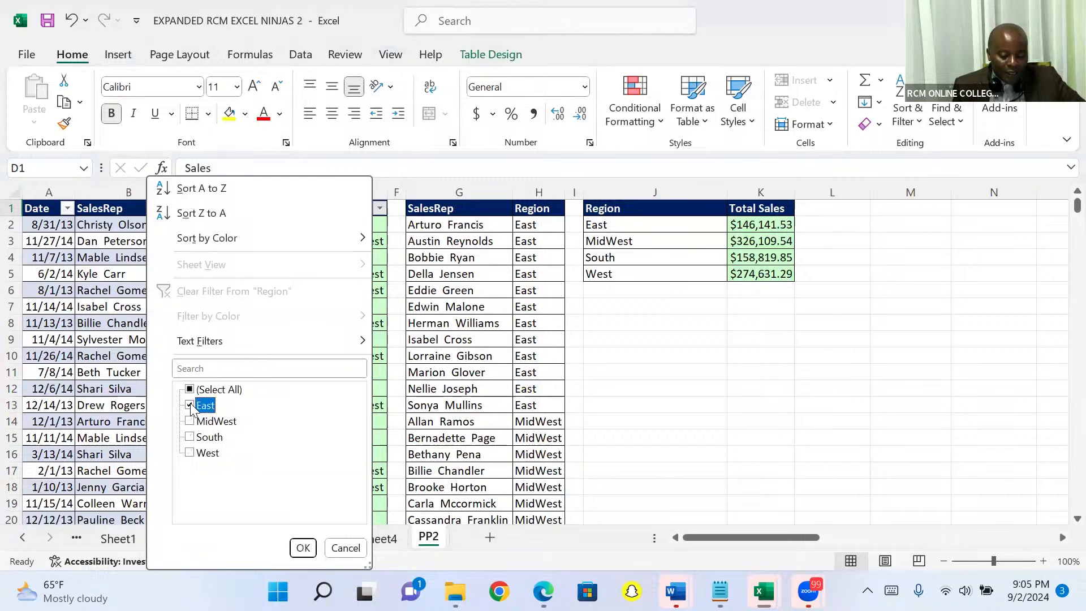
click(303, 548)
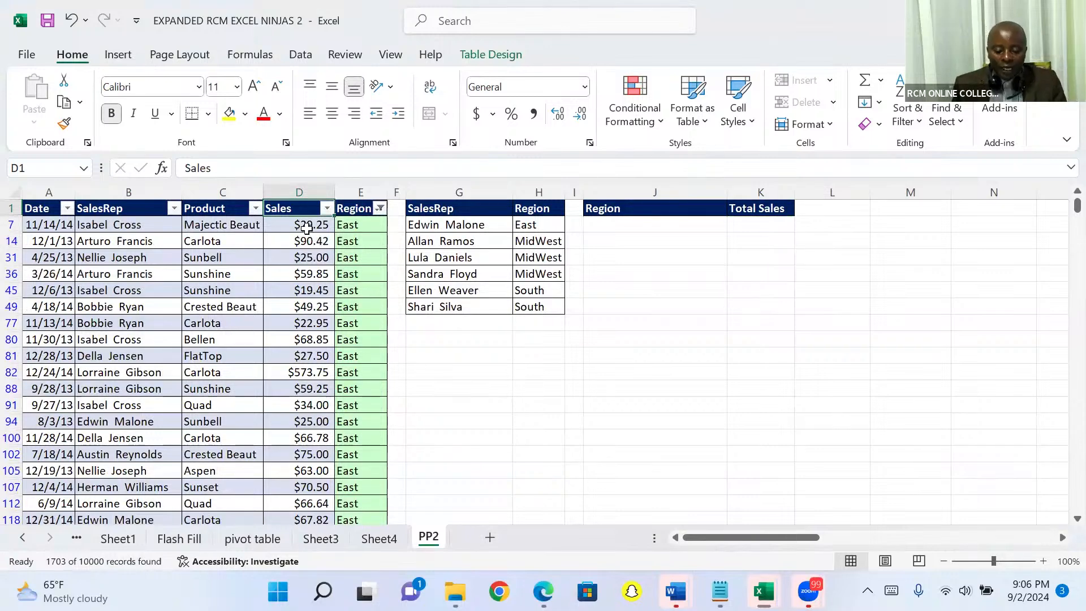
- Compare the filtered Sales total in D10002 with the East value in the Sheet4 PivotTable, and return to PP2
click(306, 225)
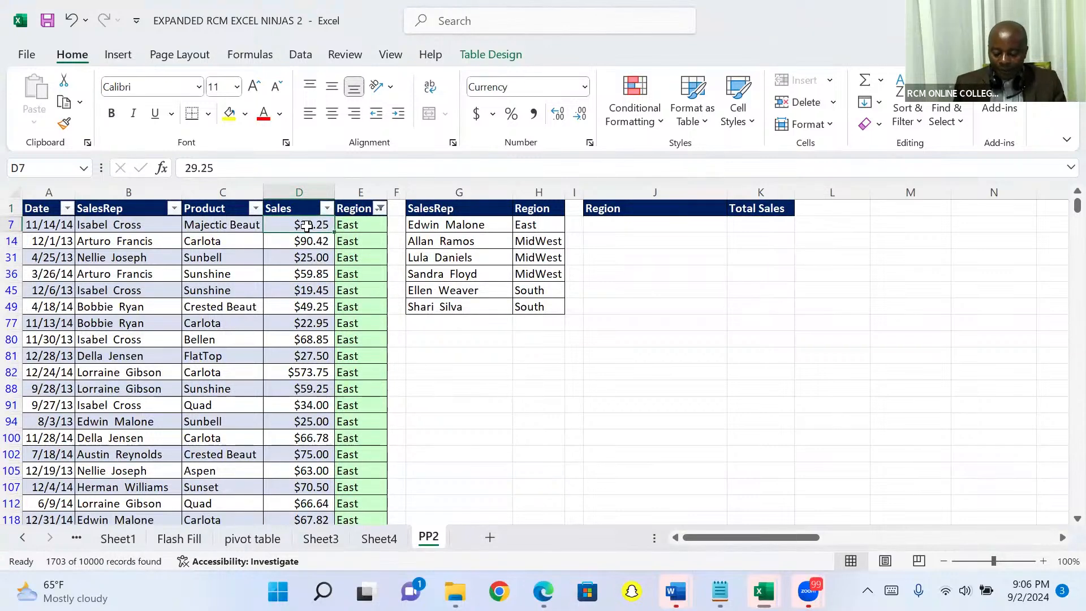
key(ctrl+Down)
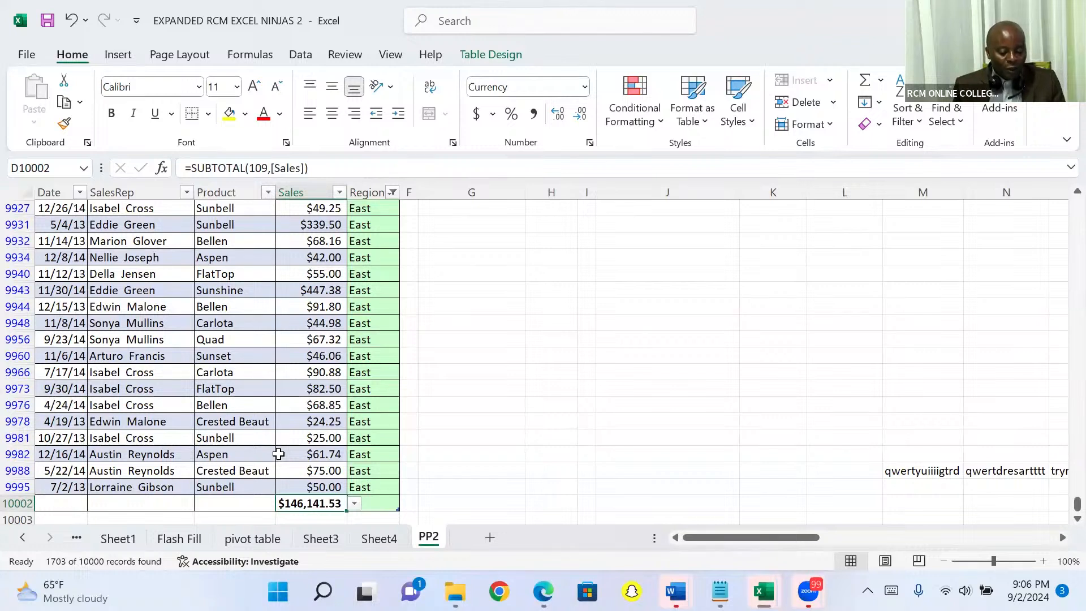
click(373, 538)
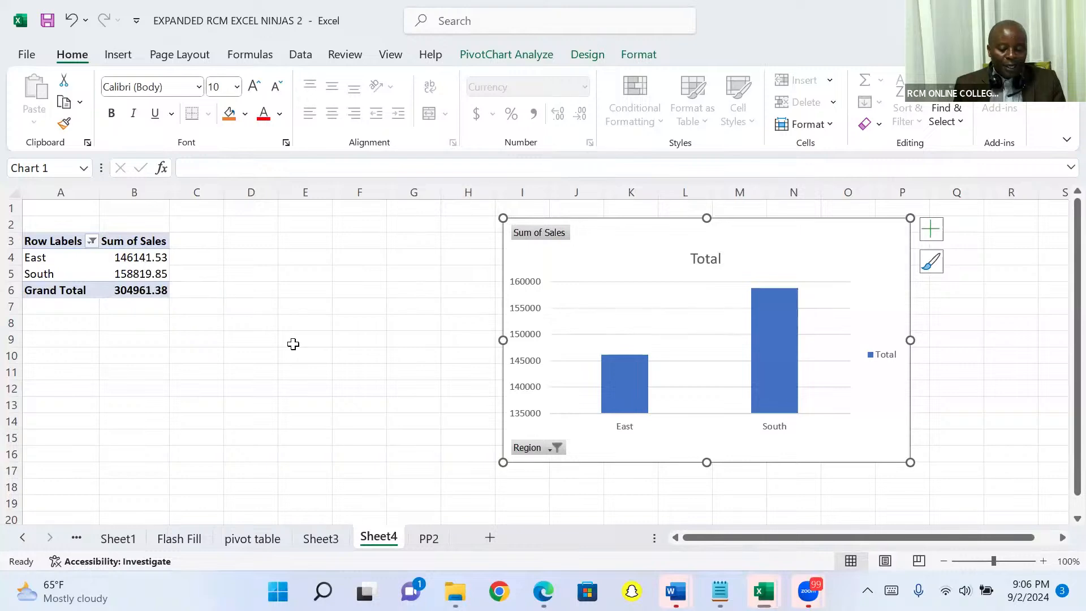
click(426, 540)
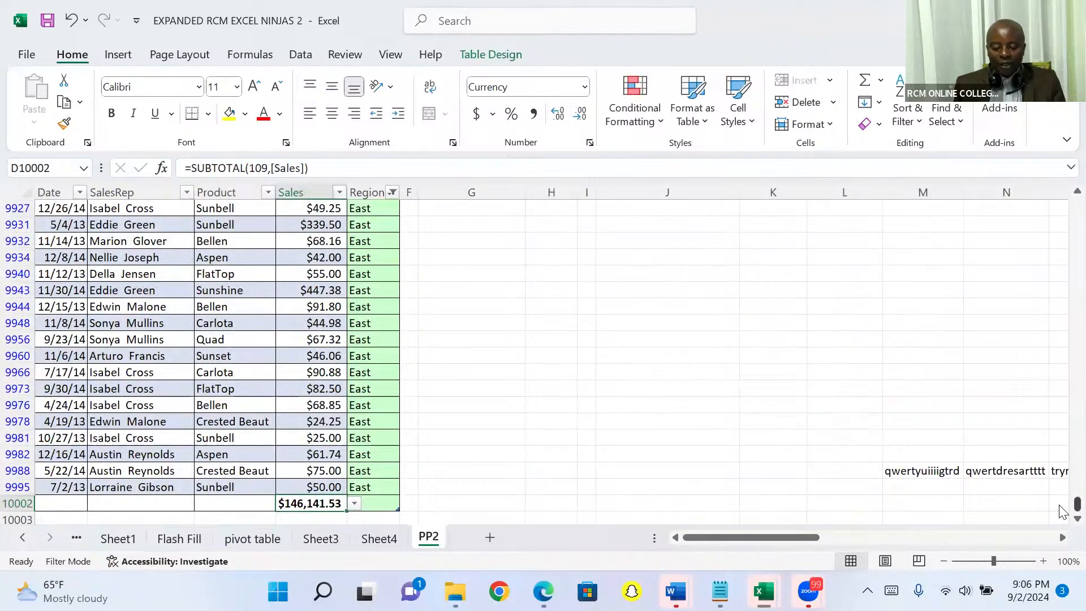
- Clear the filter from the sales table's Region column
key(Up)
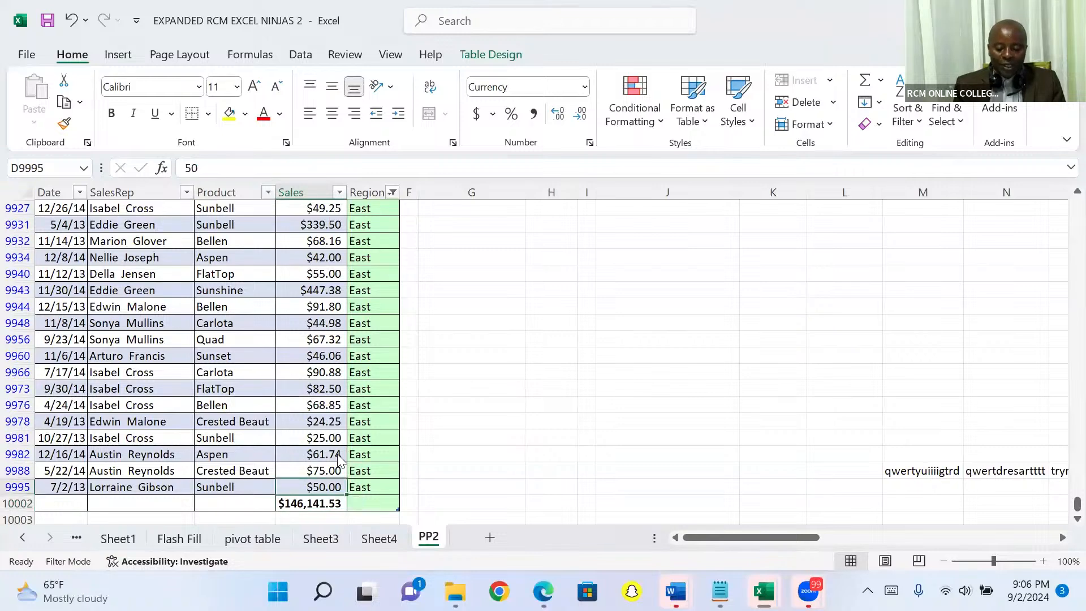
key(ctrl+Up)
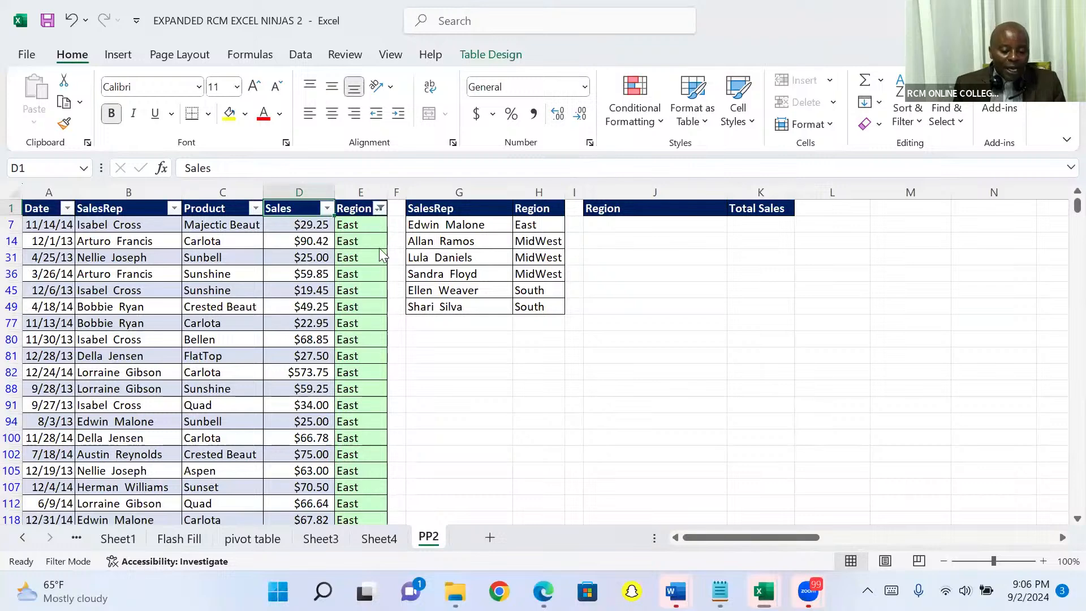
click(381, 208)
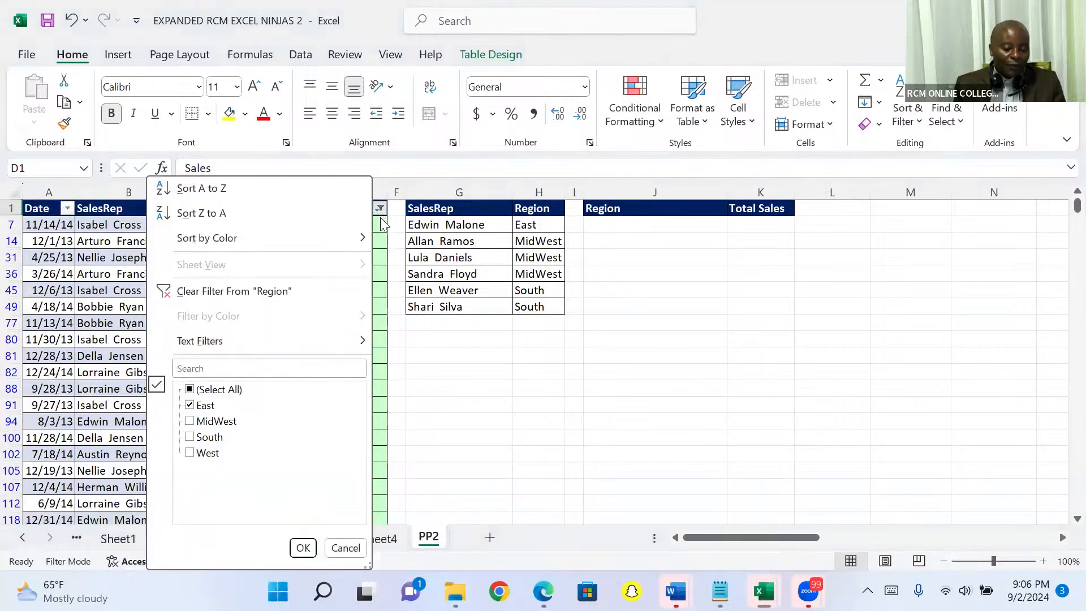
click(188, 293)
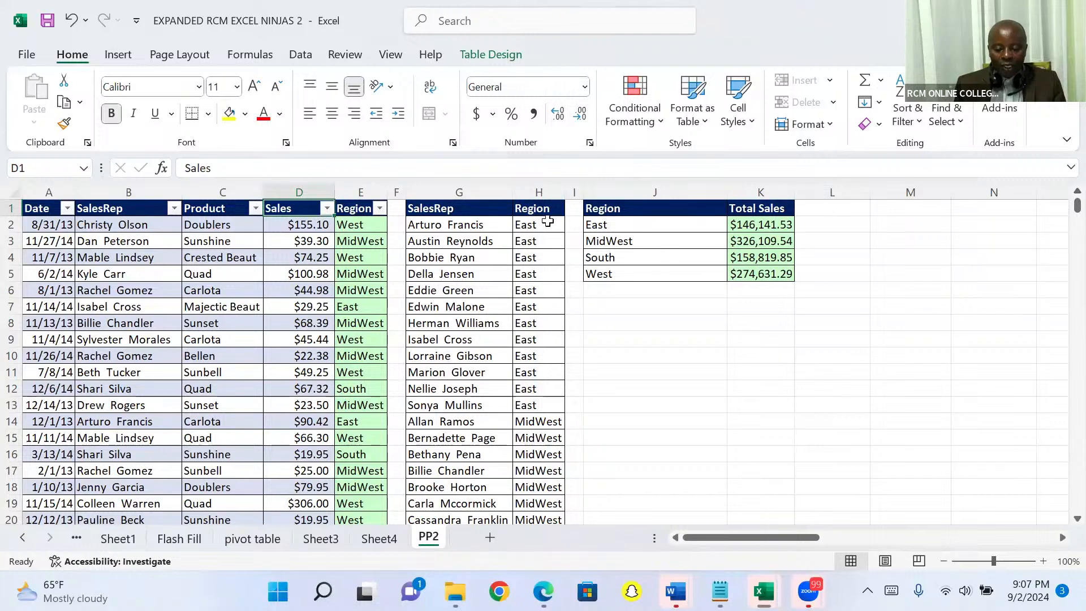
- Enter the shortcut note "ctrl shift +" in cell L7
click(12, 207)
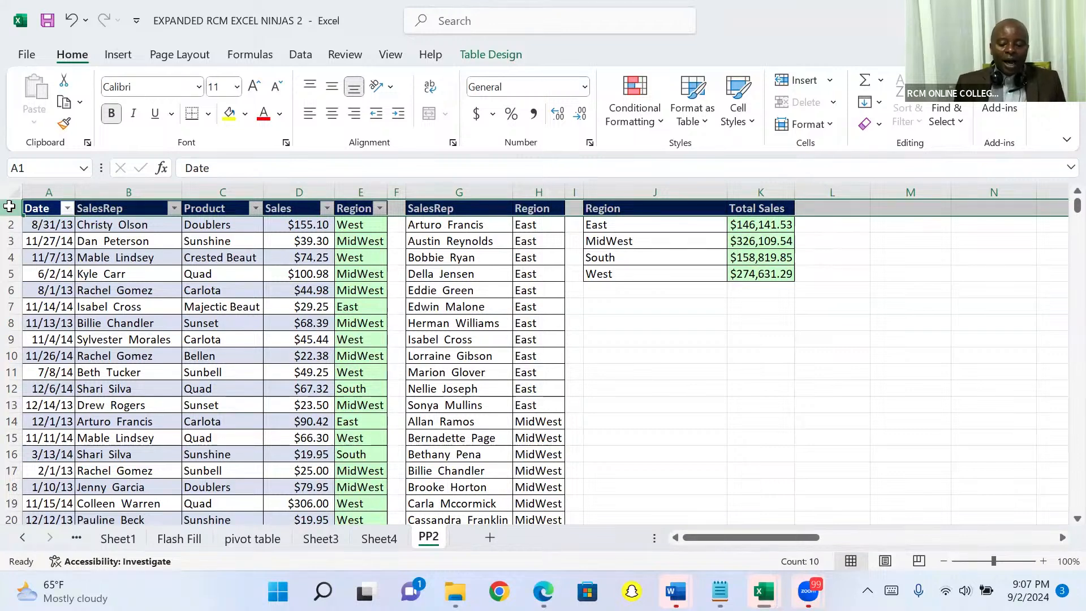
click(816, 310)
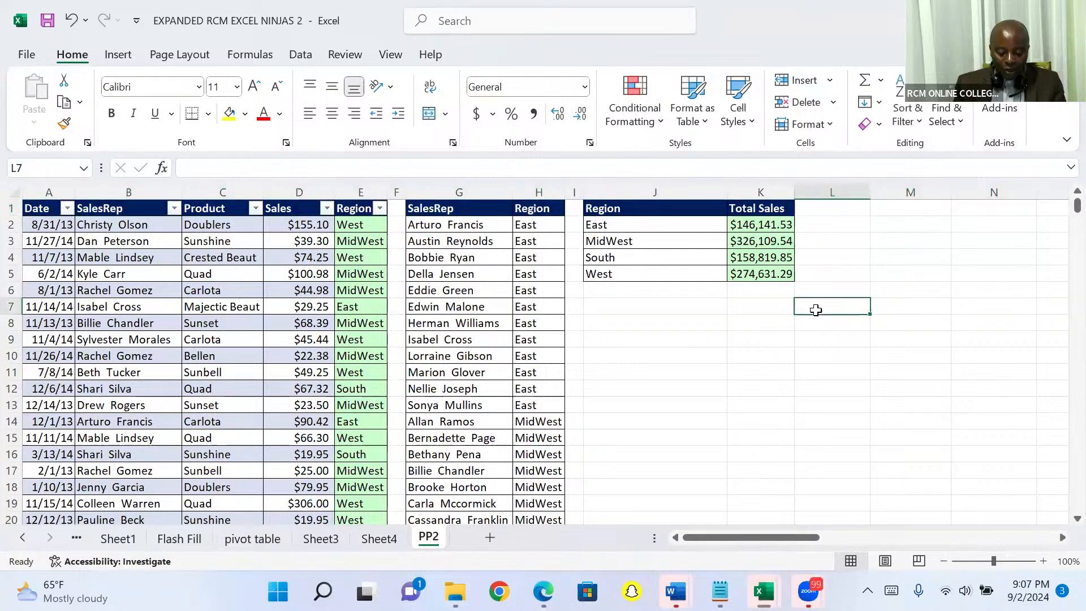
text(ctrl)
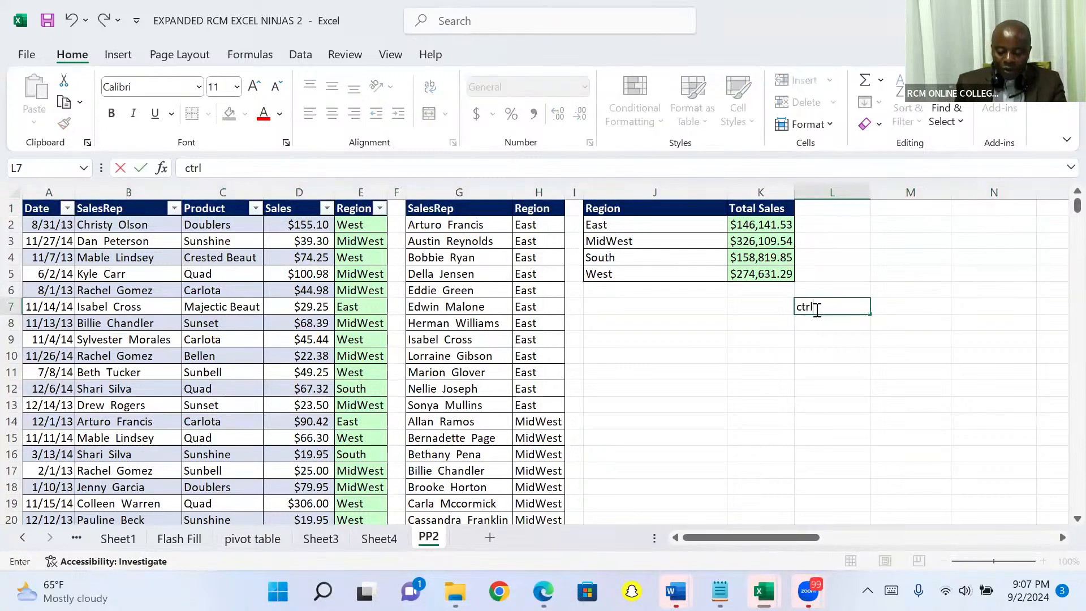
text( shif)
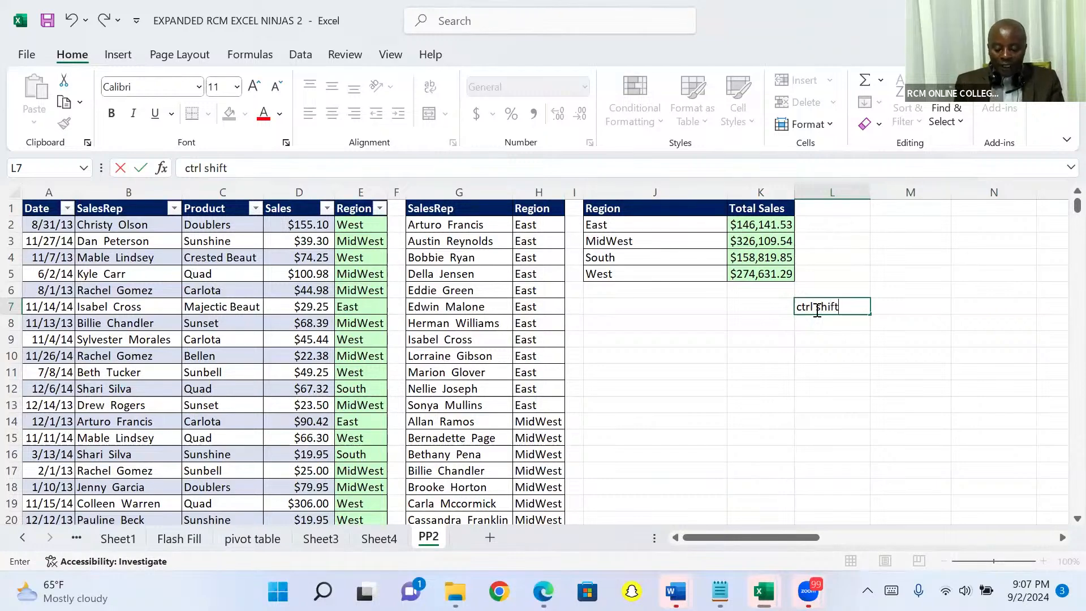
text(t )
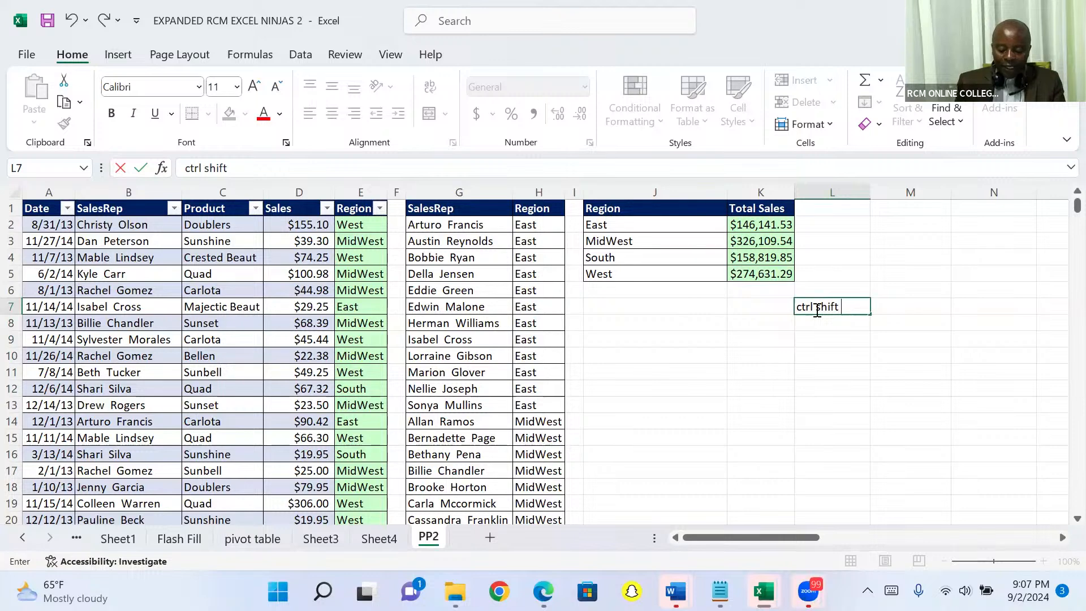
text(+)
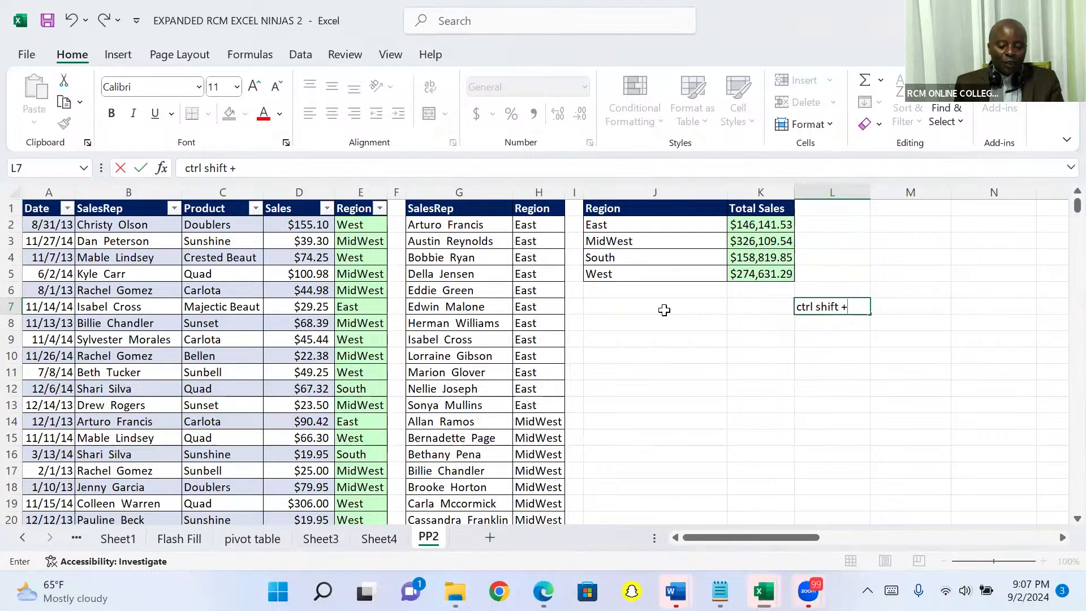
- Insert 12 blank rows above the header row of the PP2 sheet
click(9, 208)
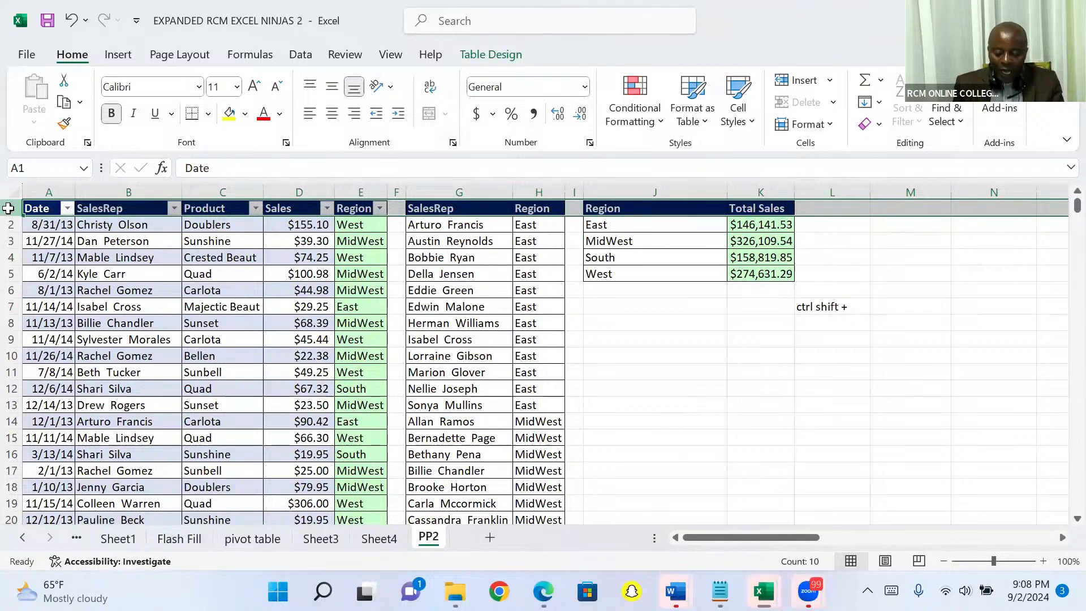
key(ctrl+shift+plus)
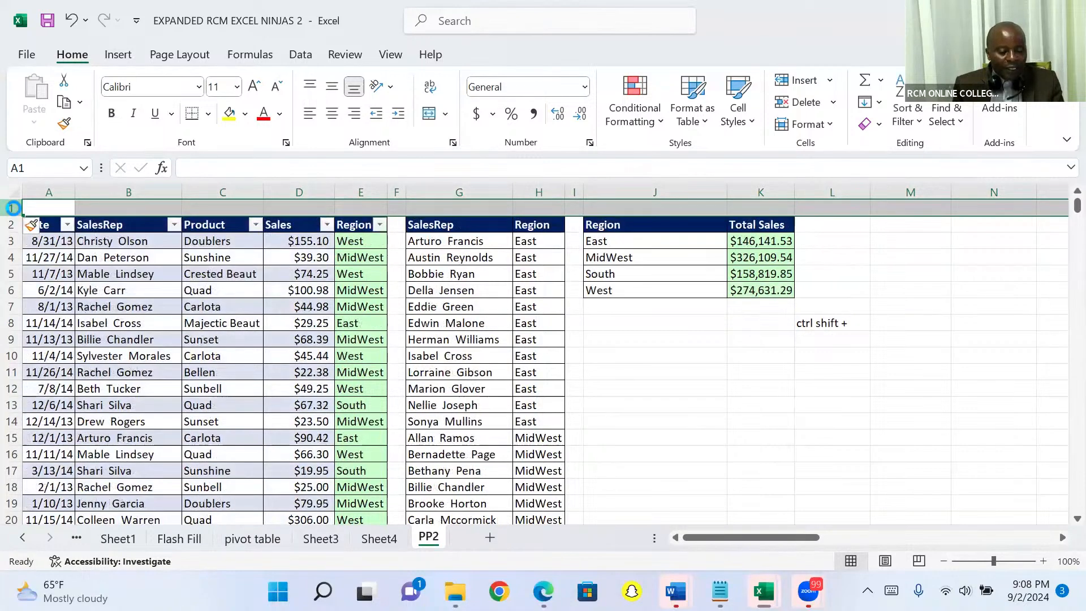
key(ctrl+shift+plus)
key(ctrl+shift+plus)
key(ctrl+shift+plus)
key(ctrl+shift+plus)
key(ctrl+shift+plus)
key(ctrl+shift+plus)
key(ctrl+shift+plus)
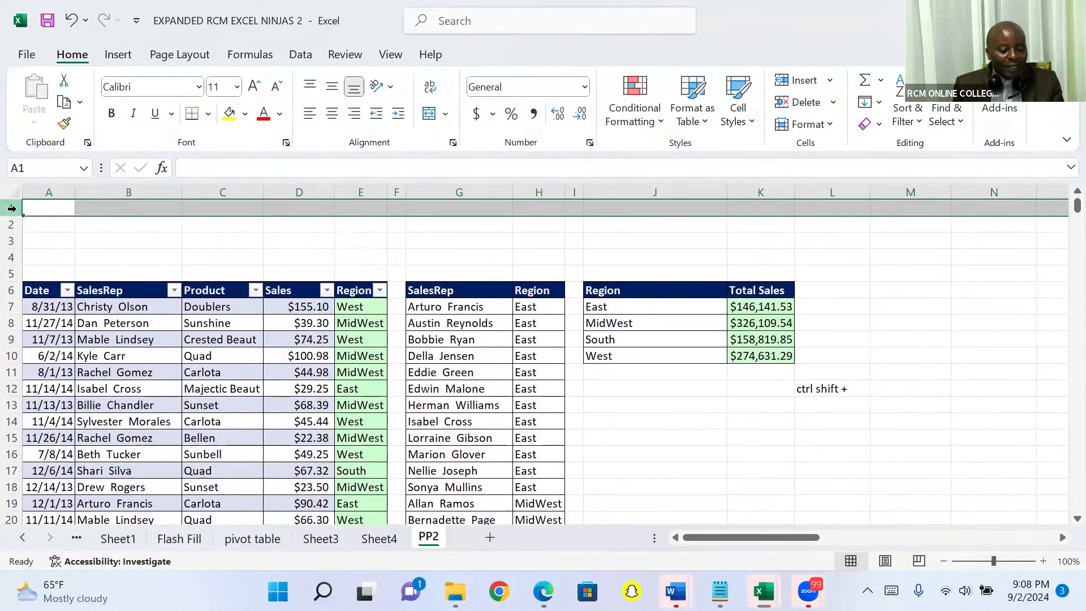
key(ctrl+shift+plus)
key(ctrl+shift+plus)
key(ctrl+shift+plus)
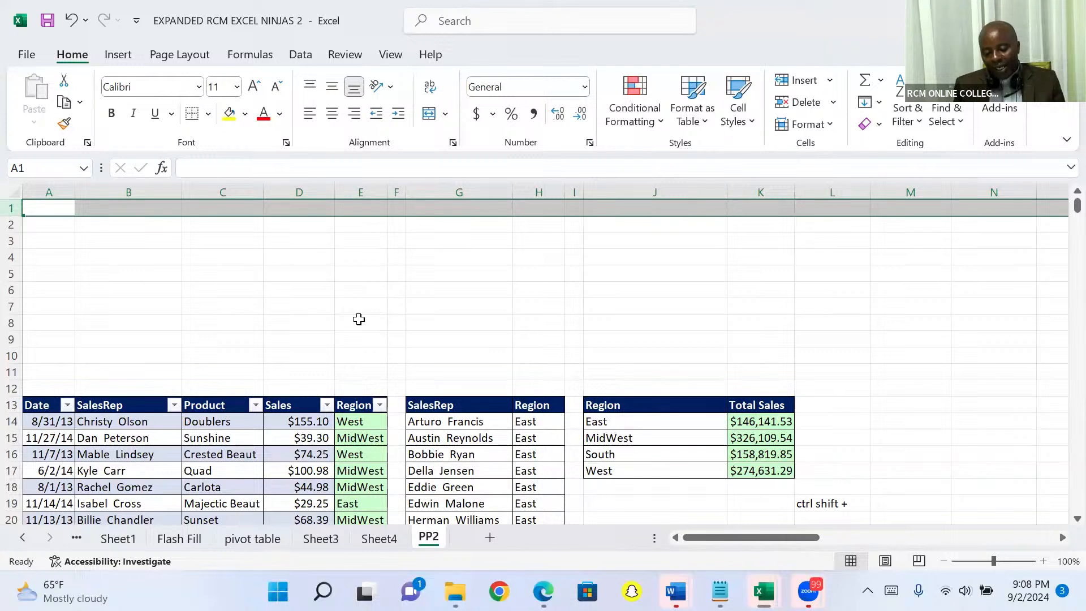
click(11, 372)
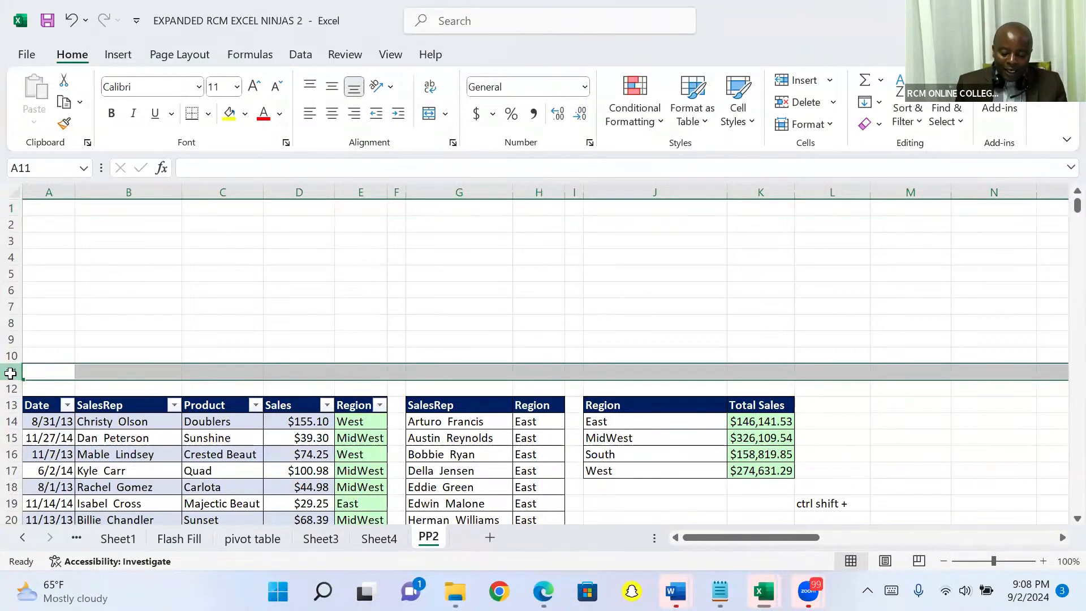
right_click(11, 372)
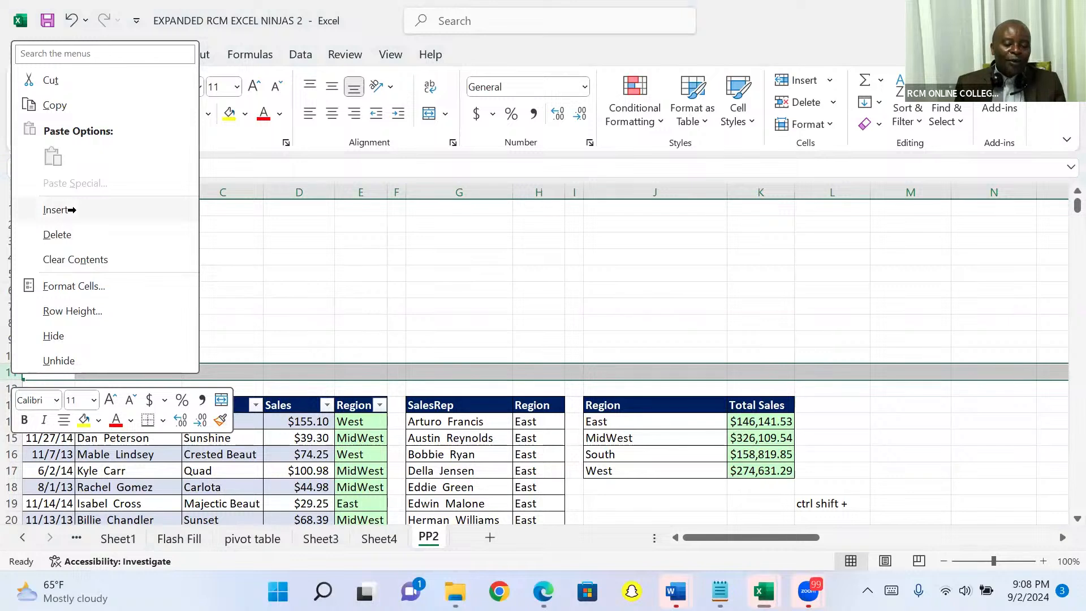
click(274, 244)
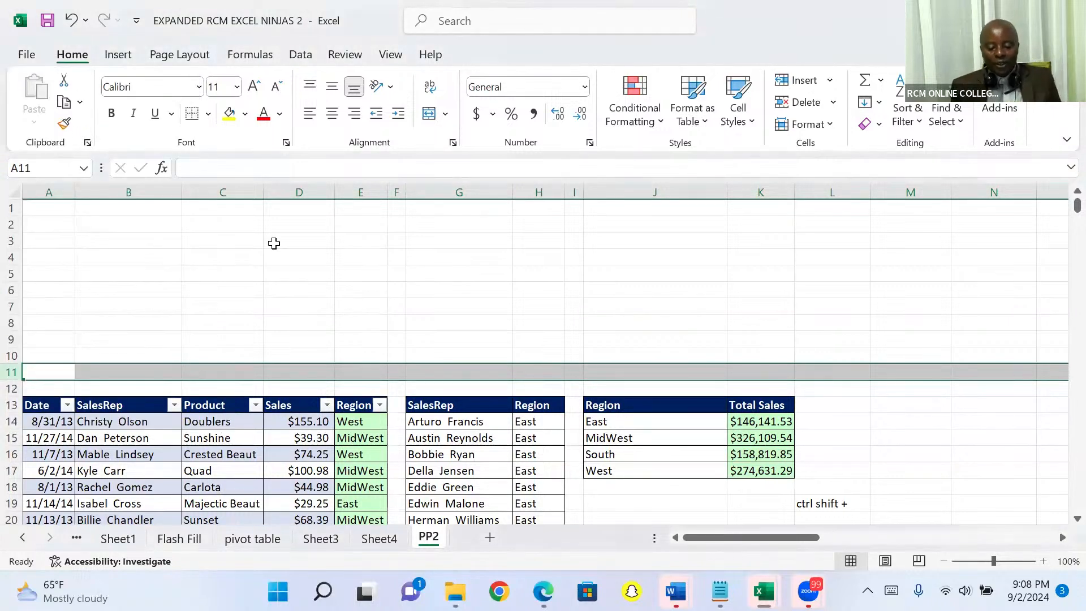
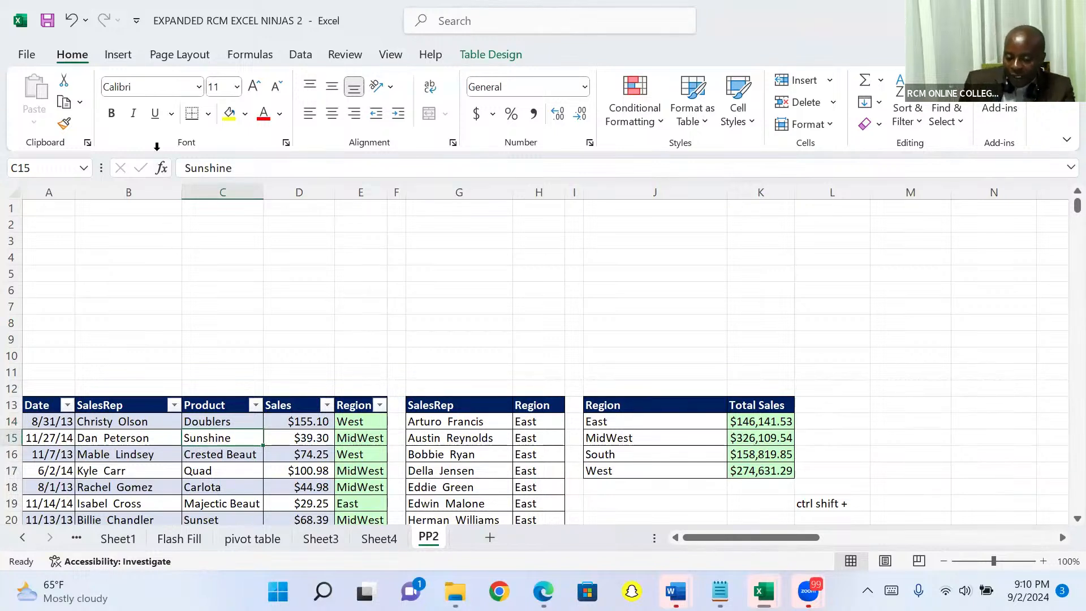
- Insert slicers for the SalesRep and Region fields of the sales table
click(119, 55)
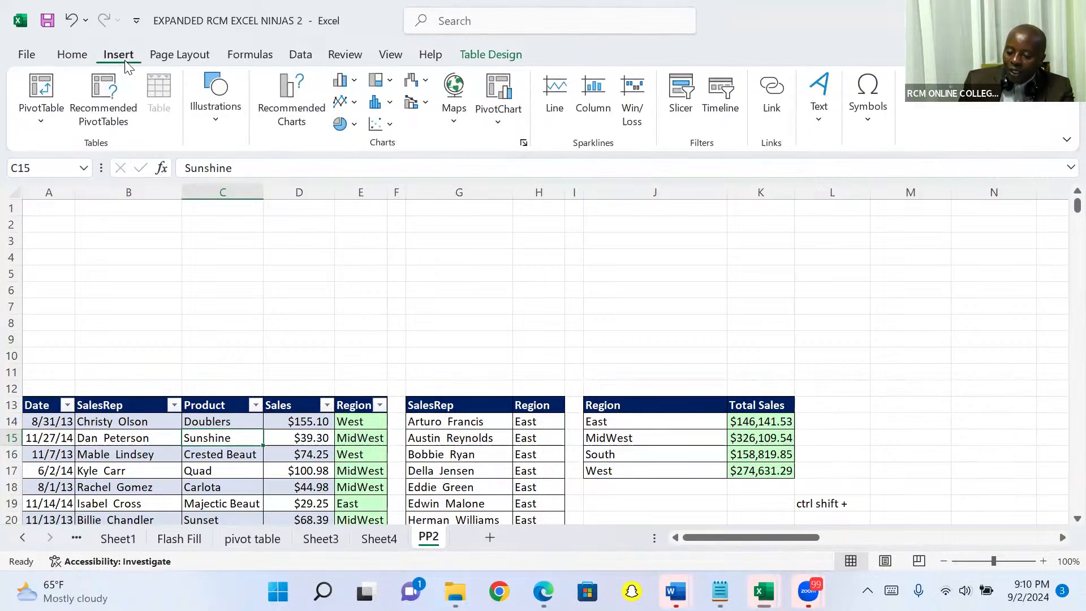
click(684, 103)
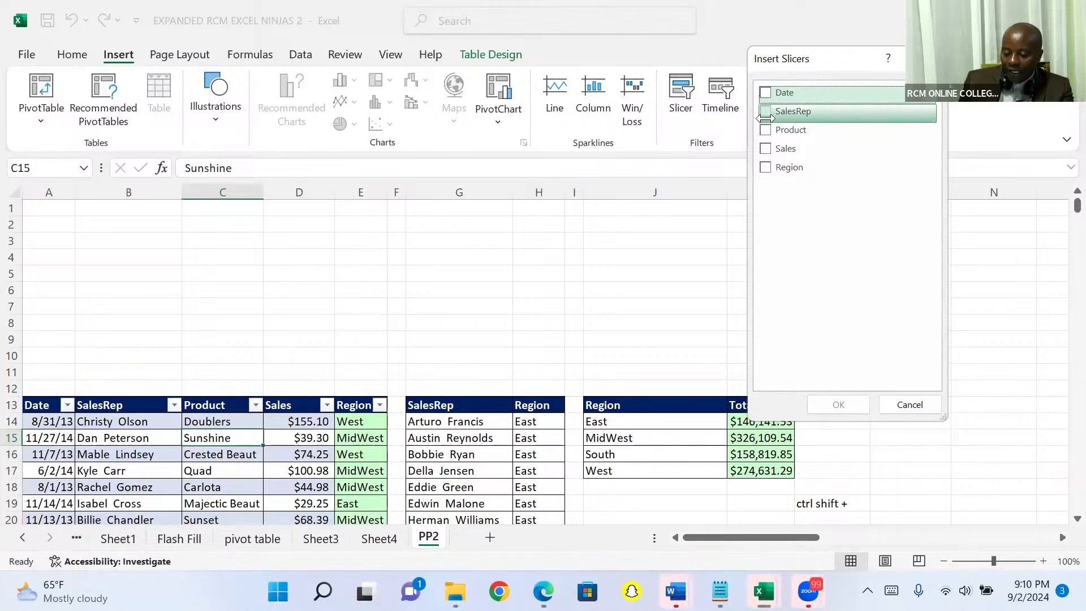
click(766, 112)
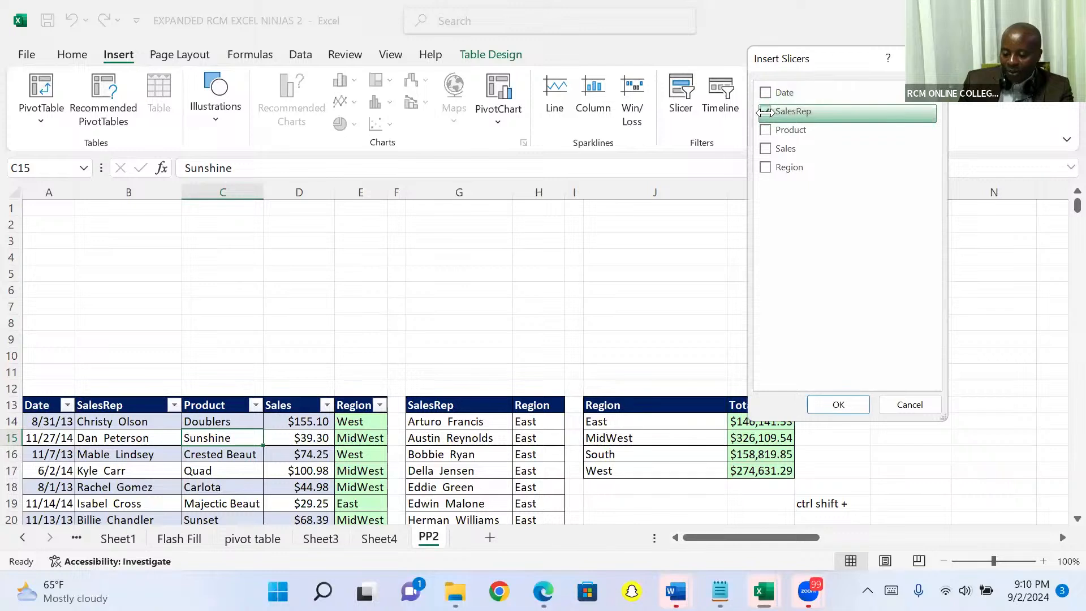
click(760, 165)
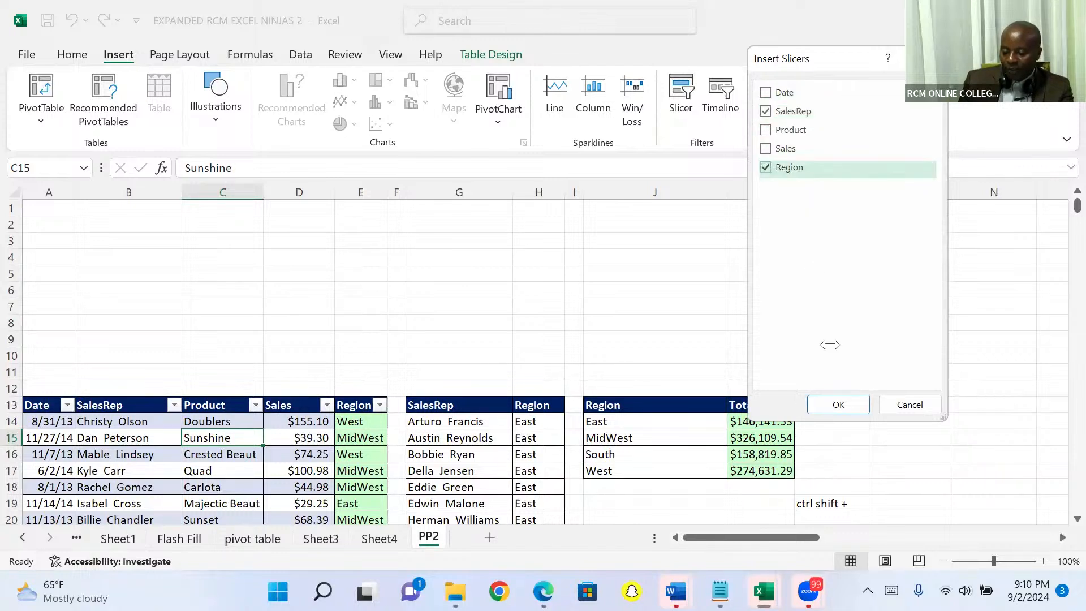
click(823, 401)
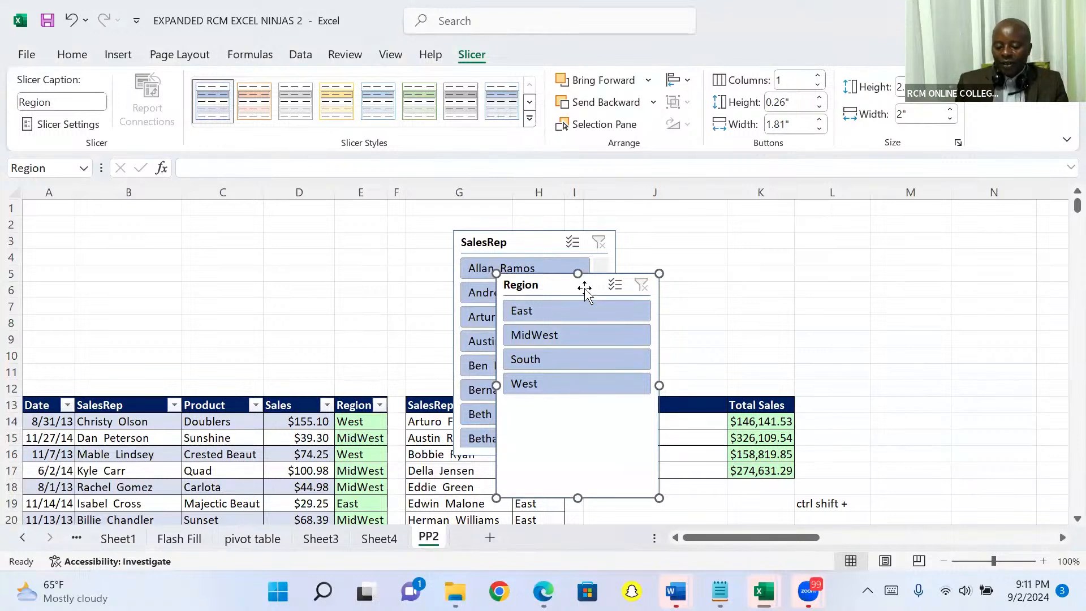
- Move the Region slicer clear of the SalesRep slicer and delete the SalesRep slicer
drag(584, 291, 776, 265)
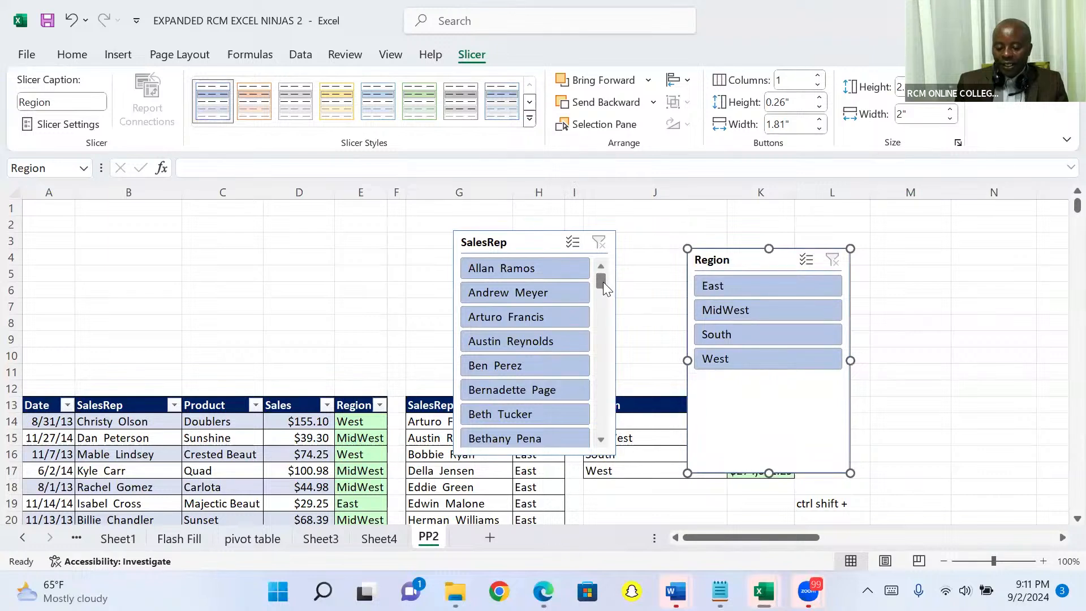
drag(603, 282, 595, 363)
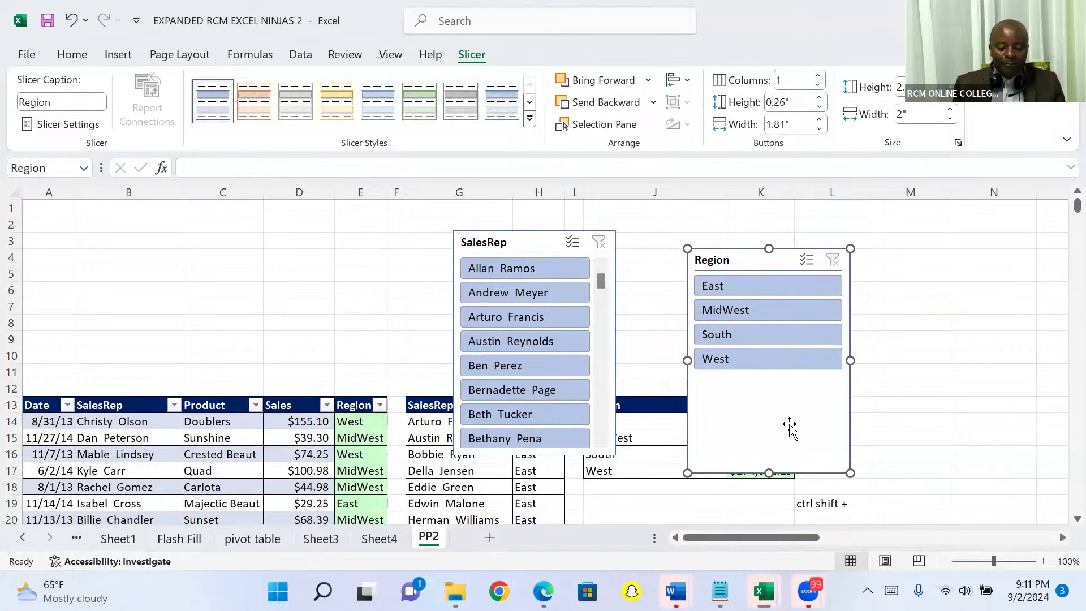
click(510, 244)
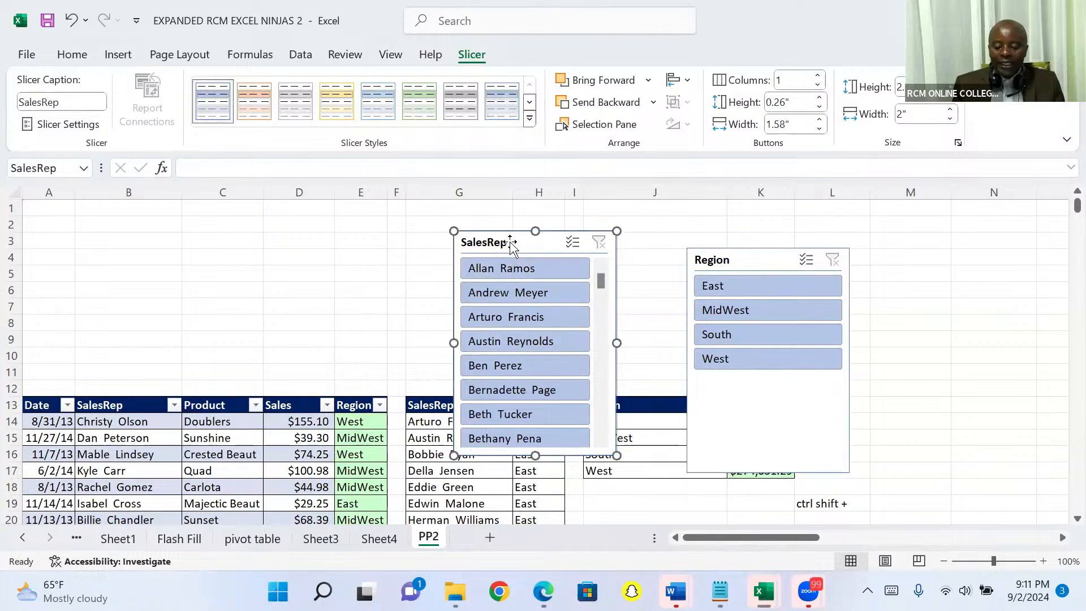
key(Delete)
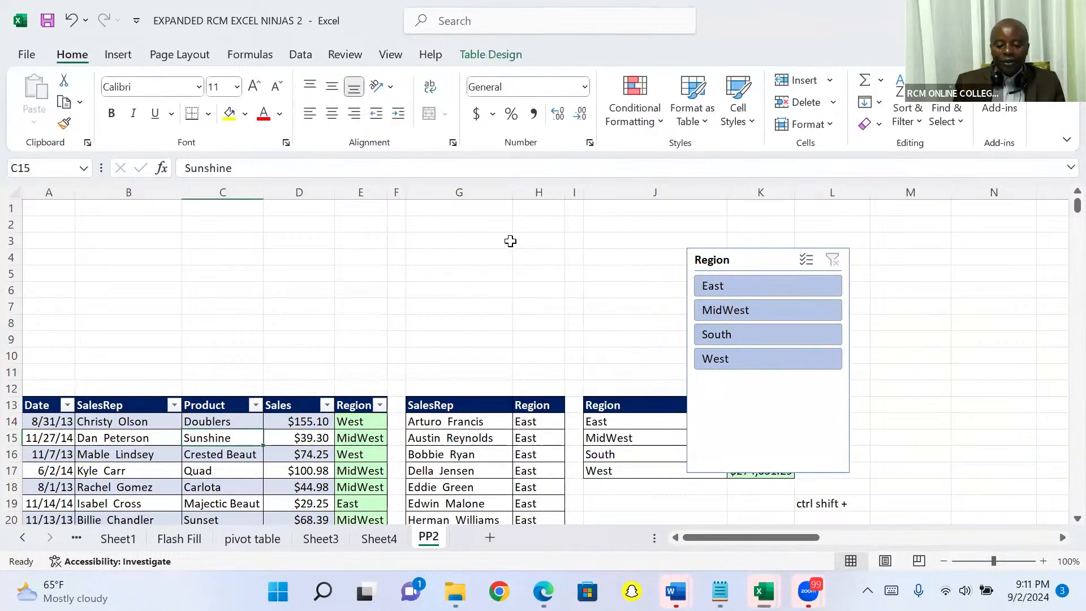
- Arrange the Region slicer's buttons in 4 columns and resize it to a single button row about 6.78" wide
click(748, 261)
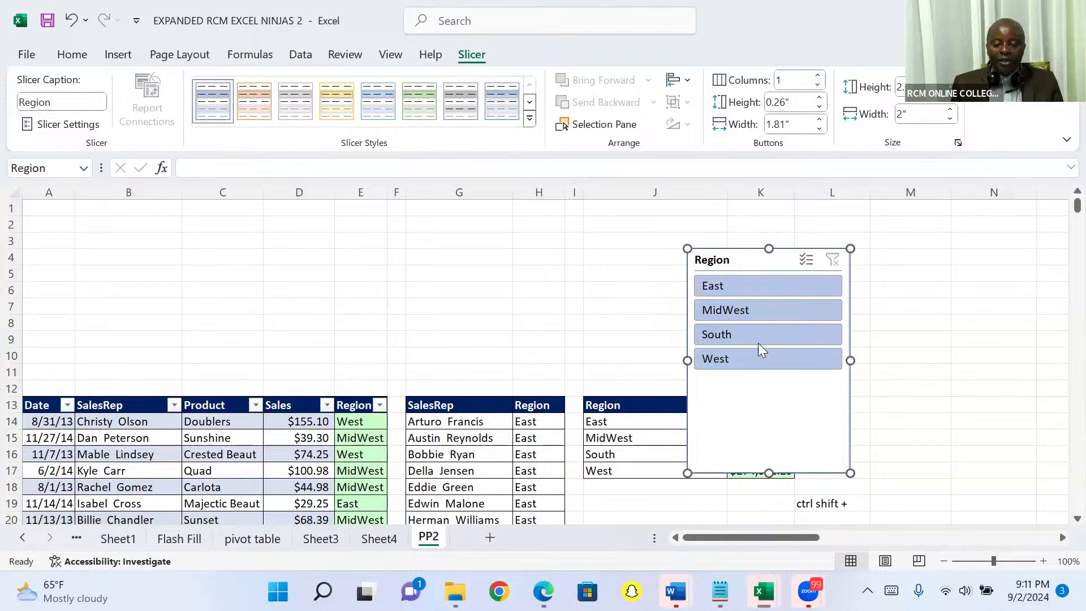
click(819, 75)
click(819, 75)
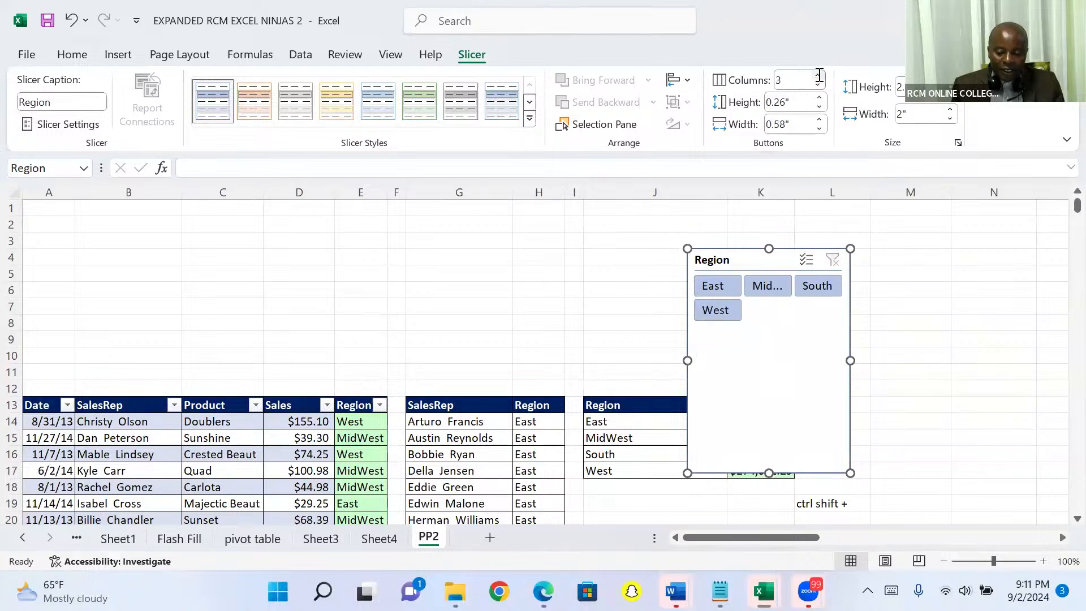
click(819, 75)
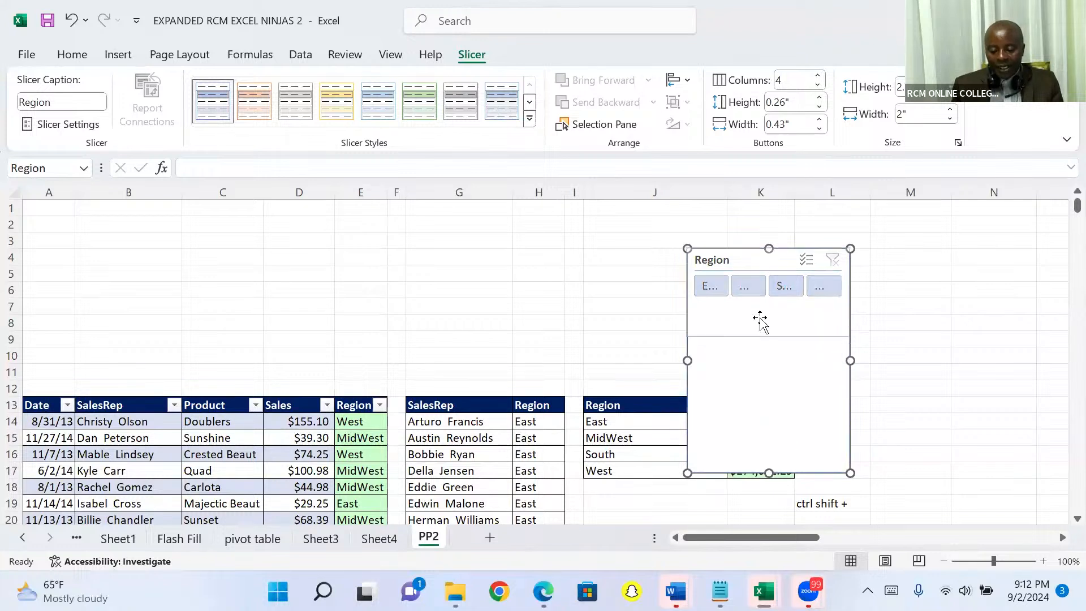
drag(759, 300, 764, 302)
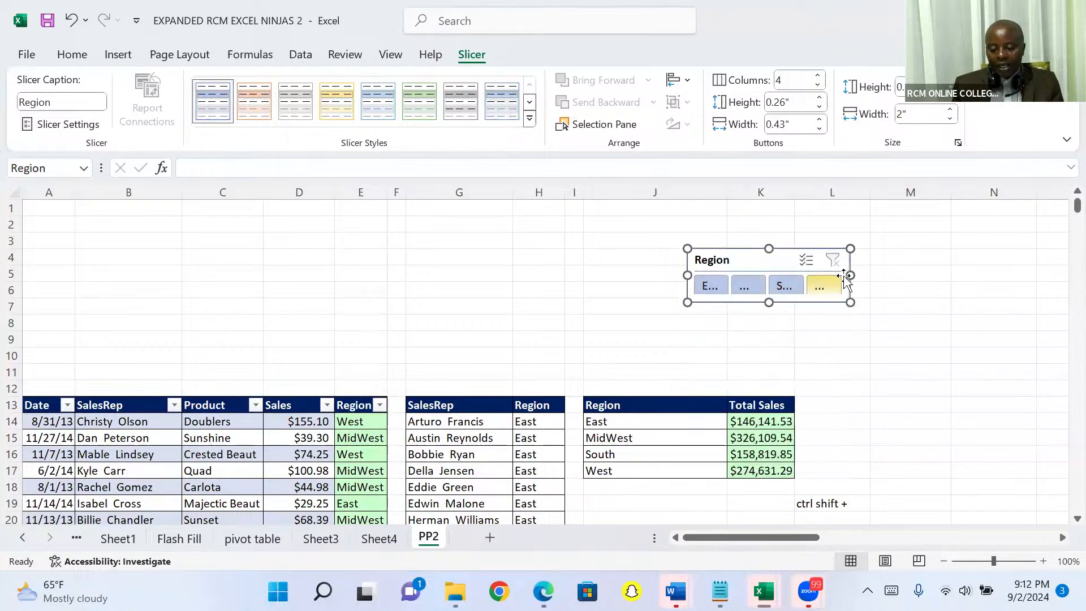
drag(850, 274, 1068, 255)
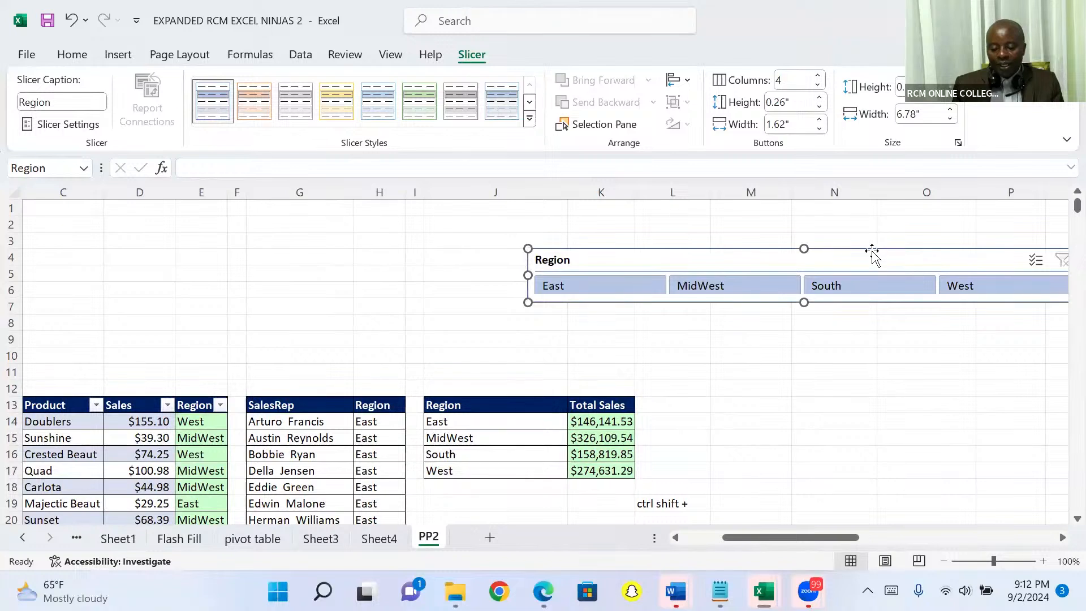
- Place the Region slicer directly above the sales table's header row, starting at column A, and narrow it to about 6.67"
drag(867, 252, 356, 349)
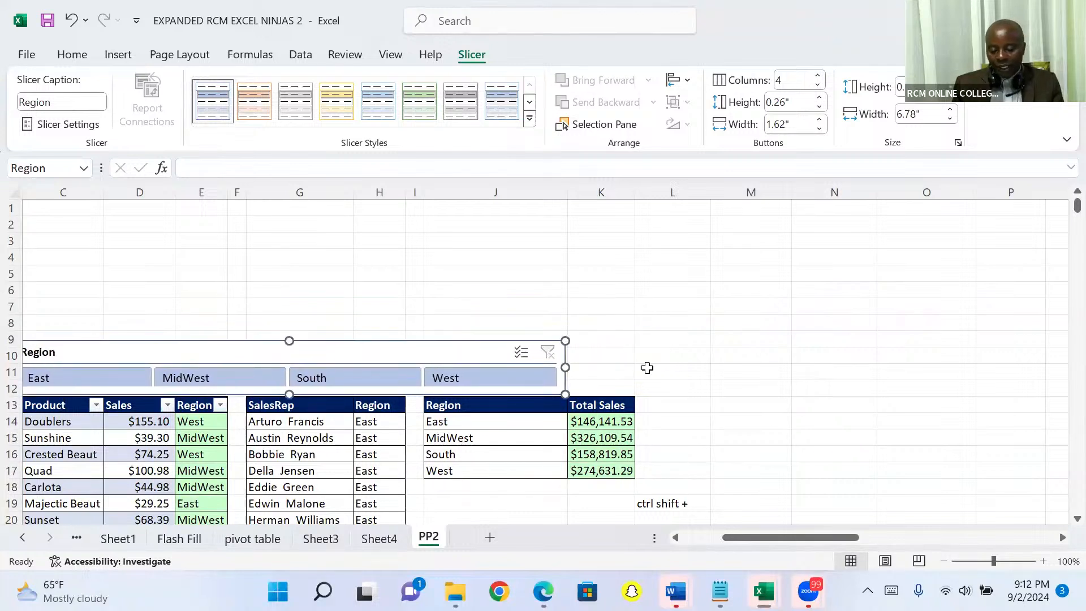
drag(739, 538, 701, 544)
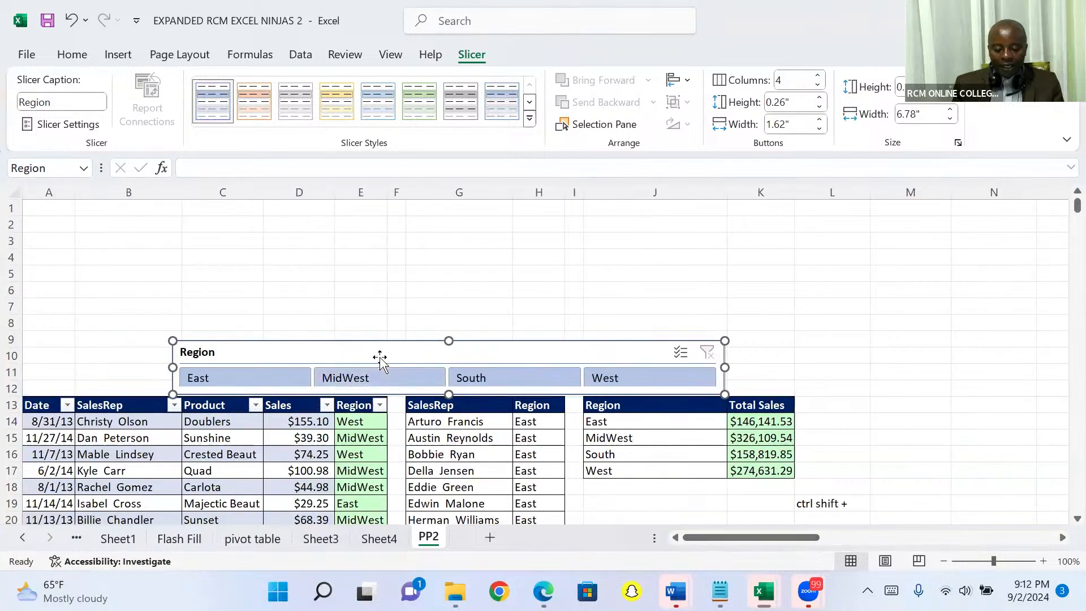
drag(341, 346, 218, 351)
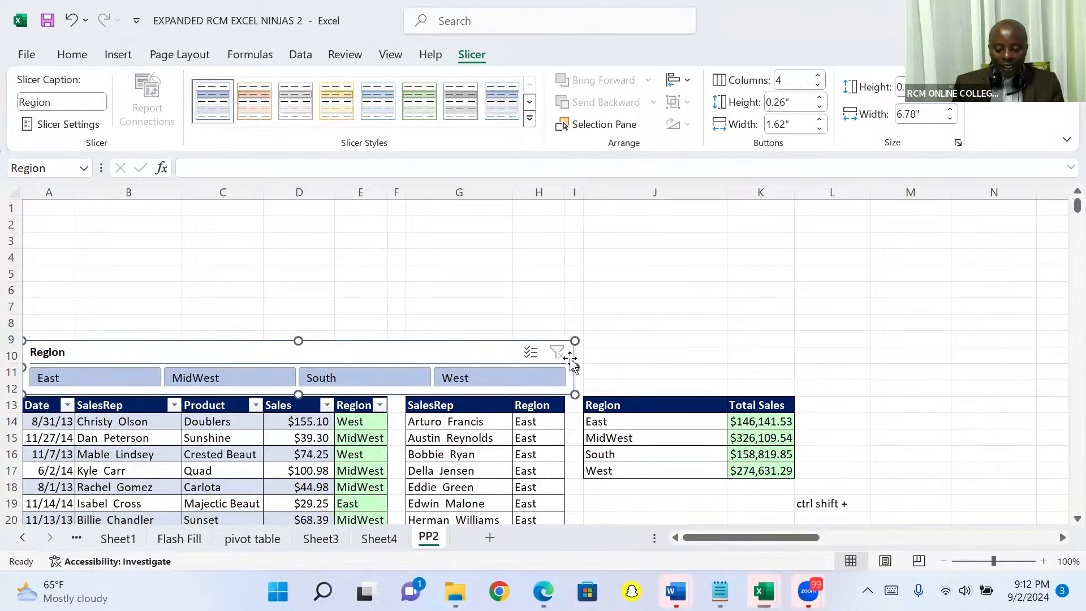
drag(574, 366, 566, 367)
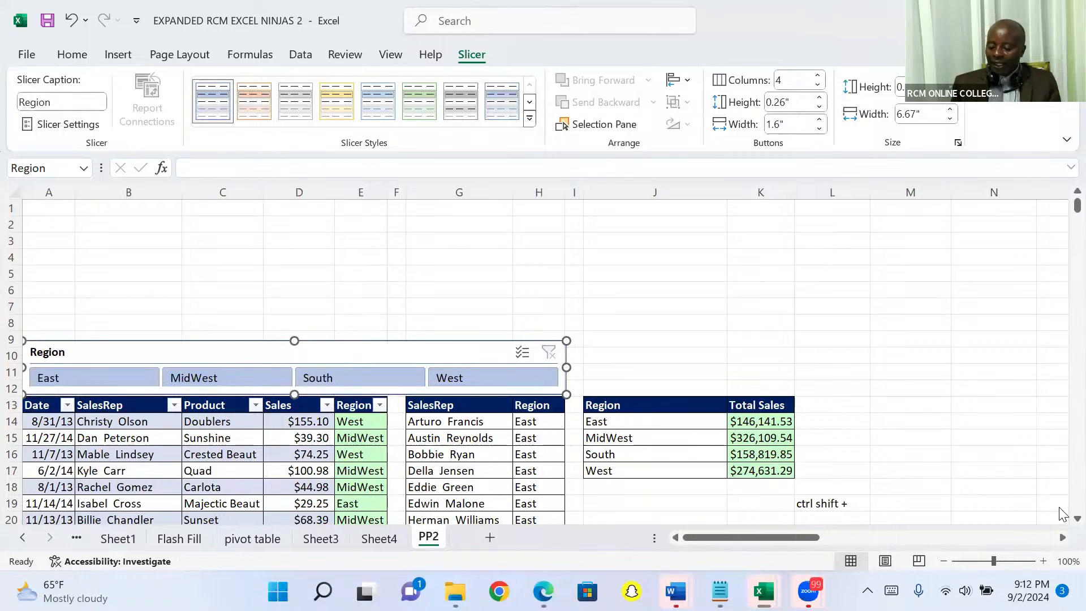
- Filter the sales table to the East region with the Region slicer
scroll(1061, 517, down, 1)
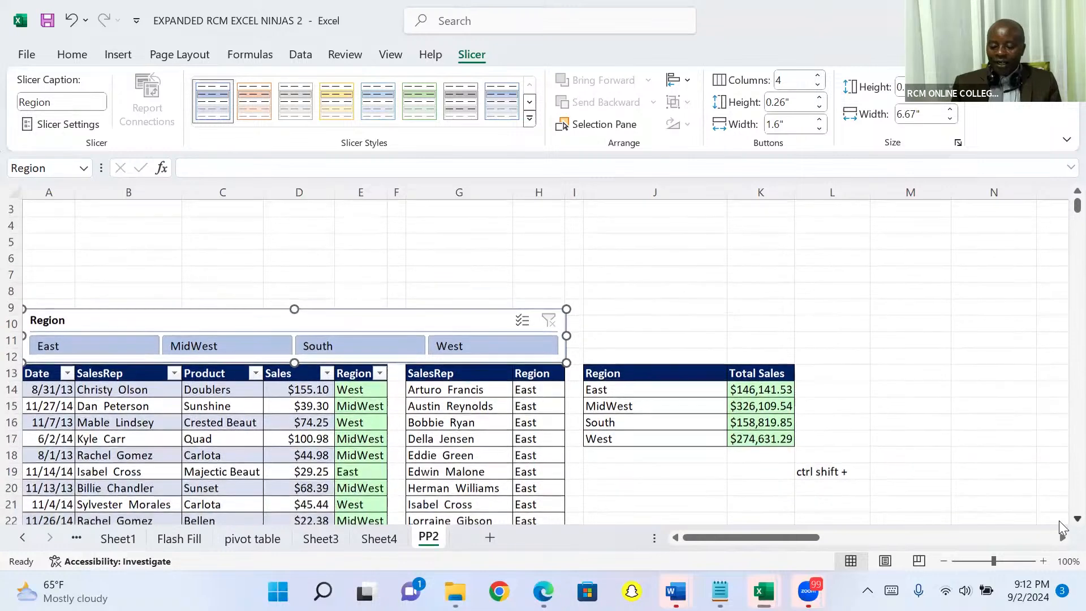
scroll(1061, 527, down, 3)
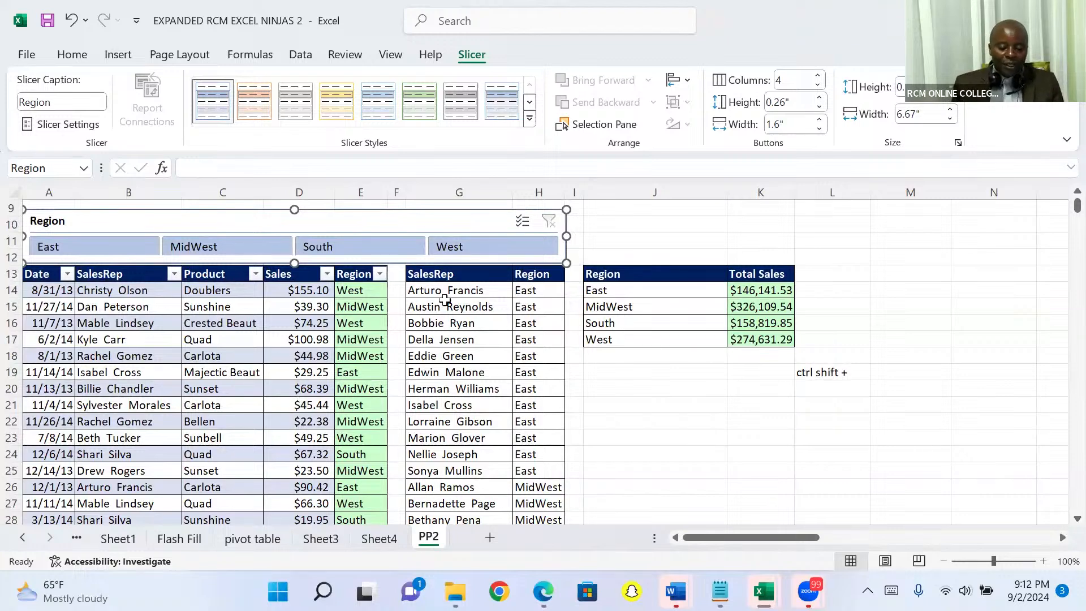
click(105, 248)
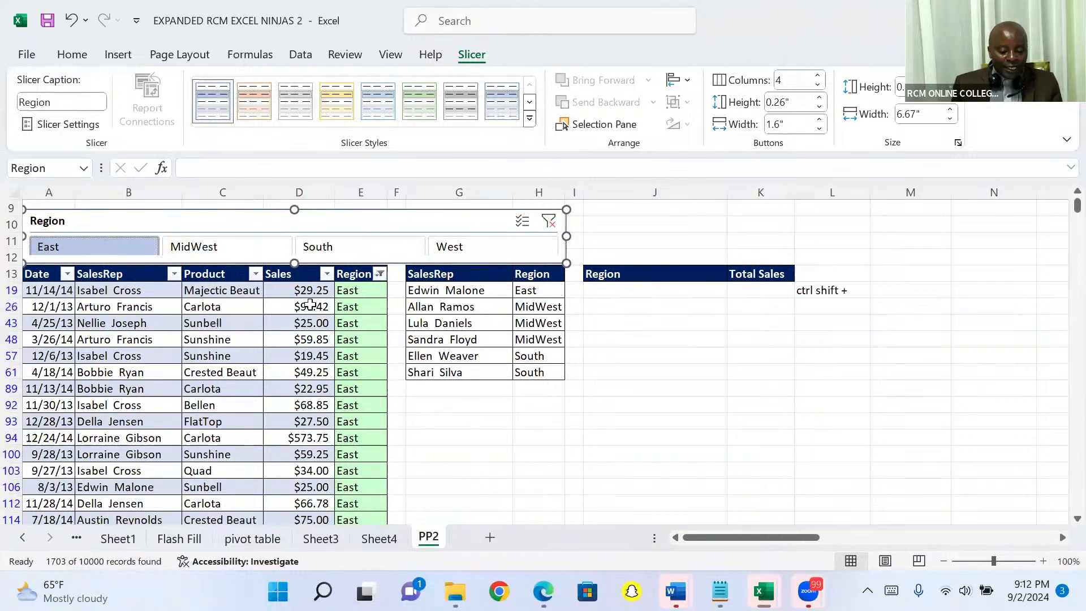
- Check the filtered Sales total in the sales table's total row, and return to the slicer above the headers
click(354, 291)
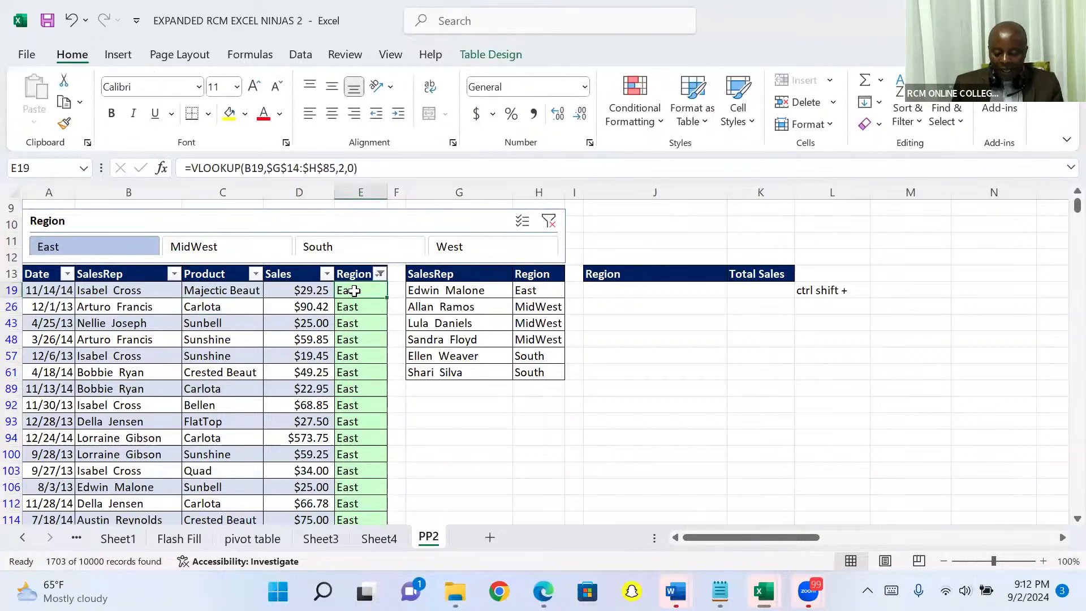
key(ctrl+Down)
key(Down)
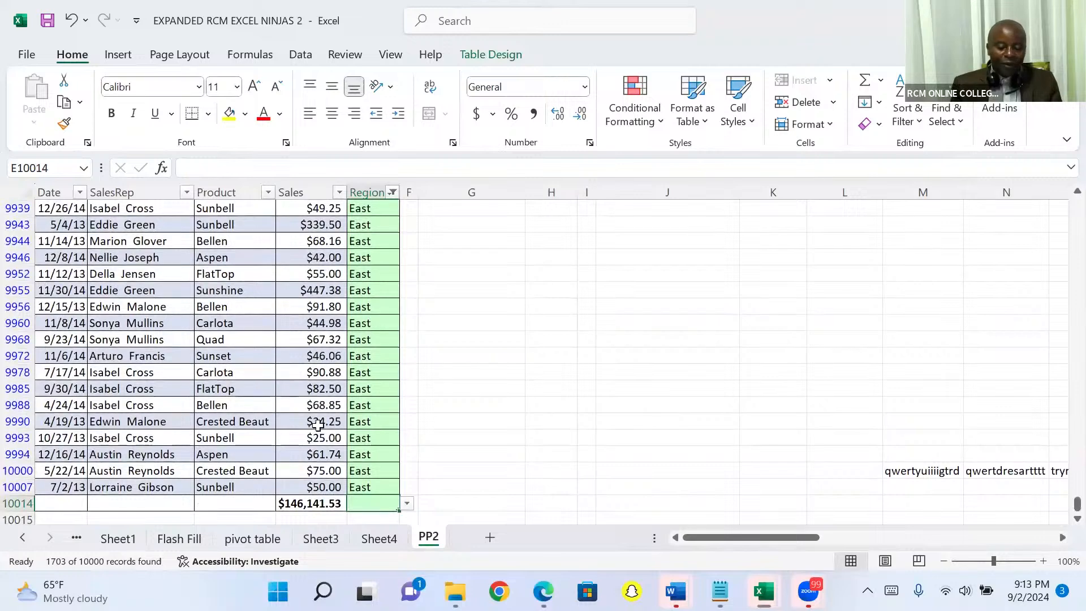
key(Left)
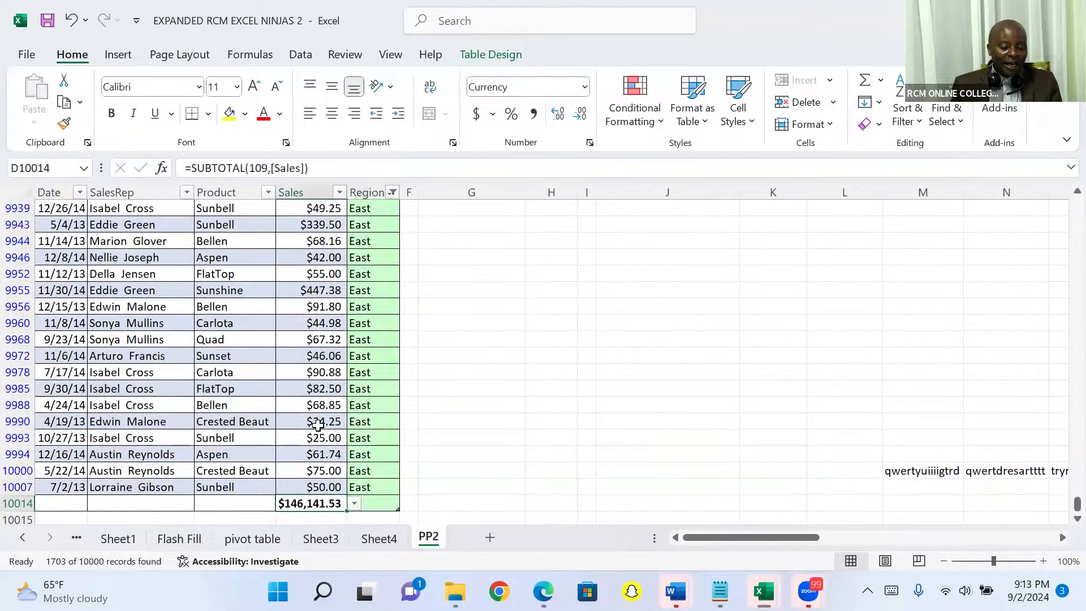
key(ctrl+Up)
key(ctrl+Up)
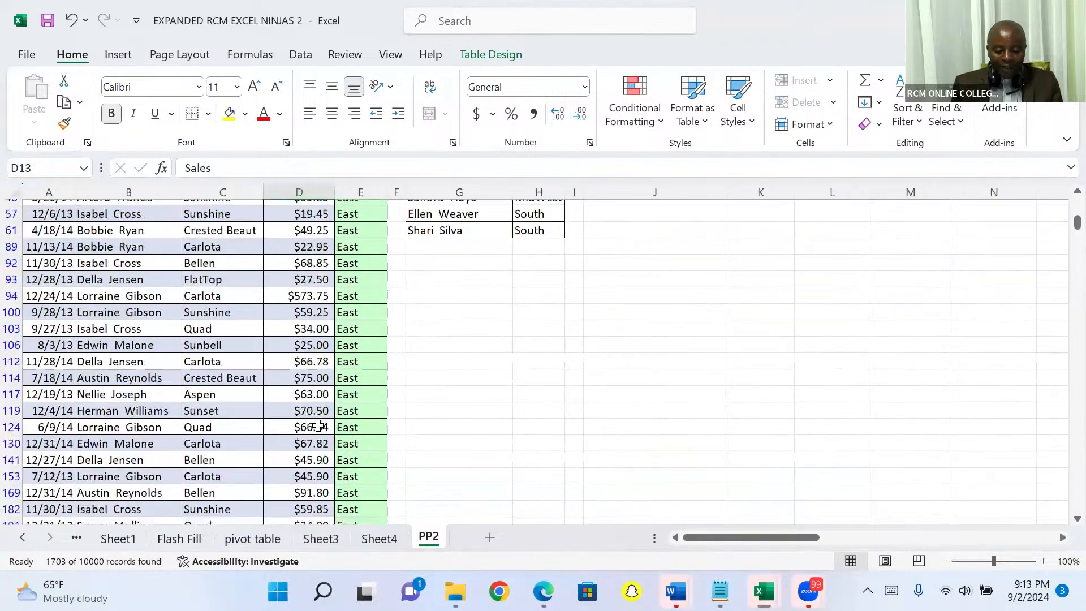
key(Down)
key(Down)
key(Down)
key(Down)
key(Down)
key(Down)
key(Down)
key(Down)
key(Down)
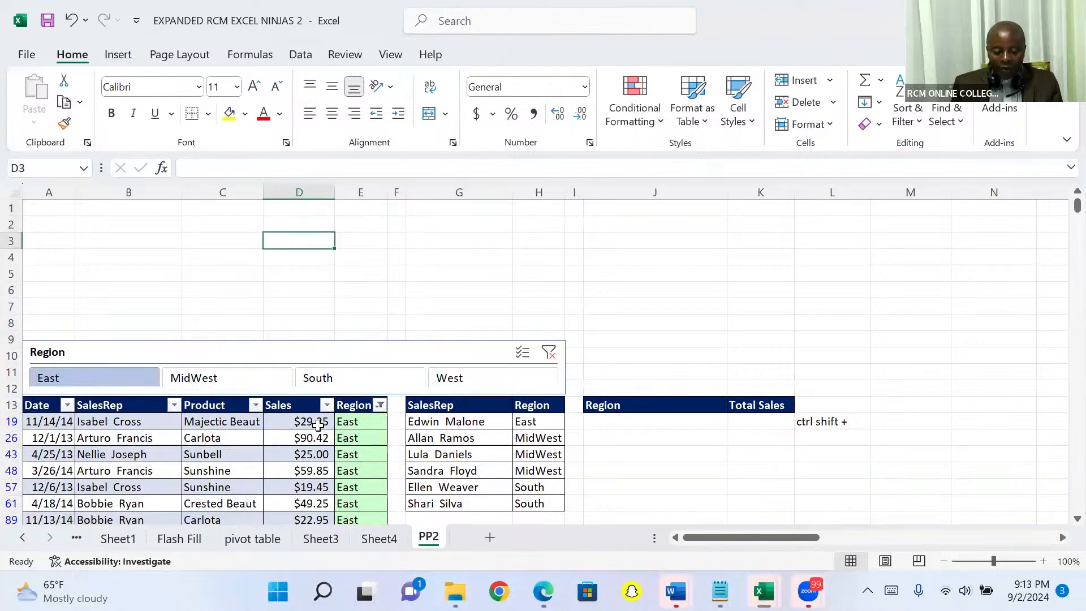
key(Down)
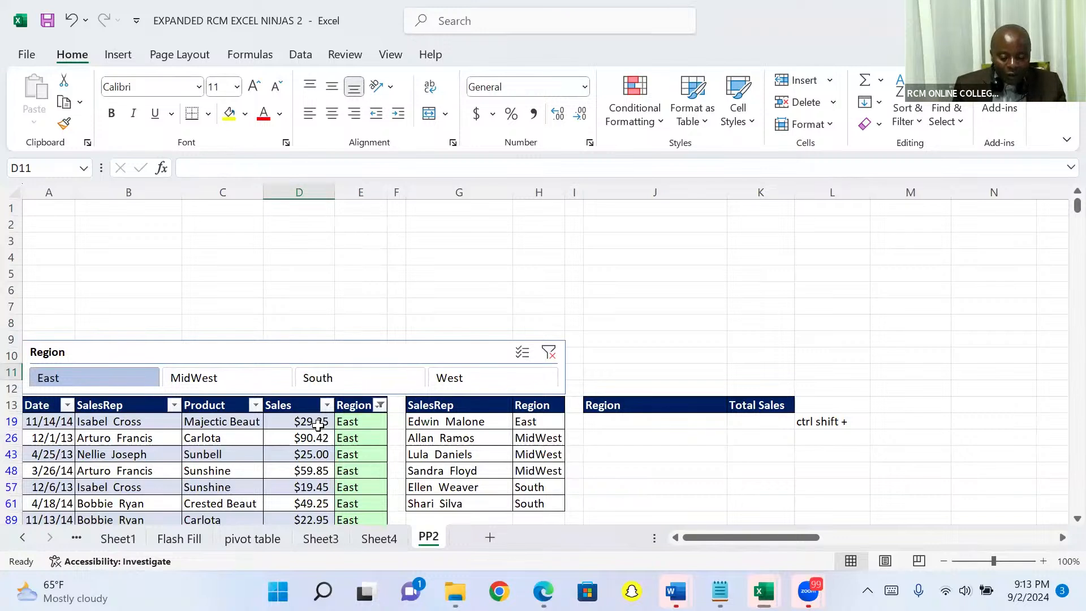
- Switch the Region slicer's filter to MidWest, add South to the selection, and select the slicer itself
click(220, 382)
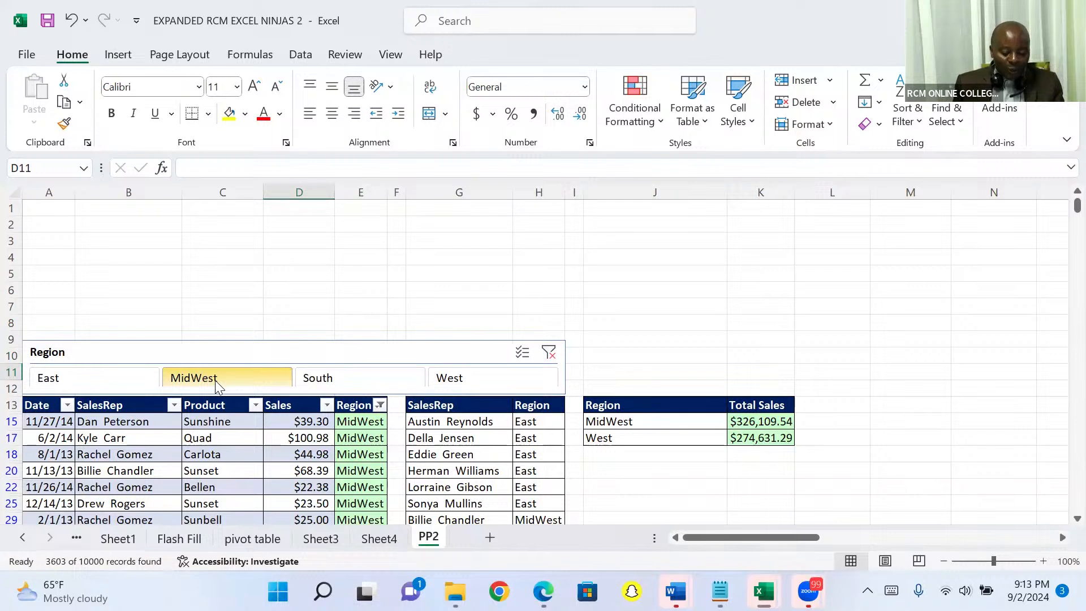
ctrl+click(321, 382)
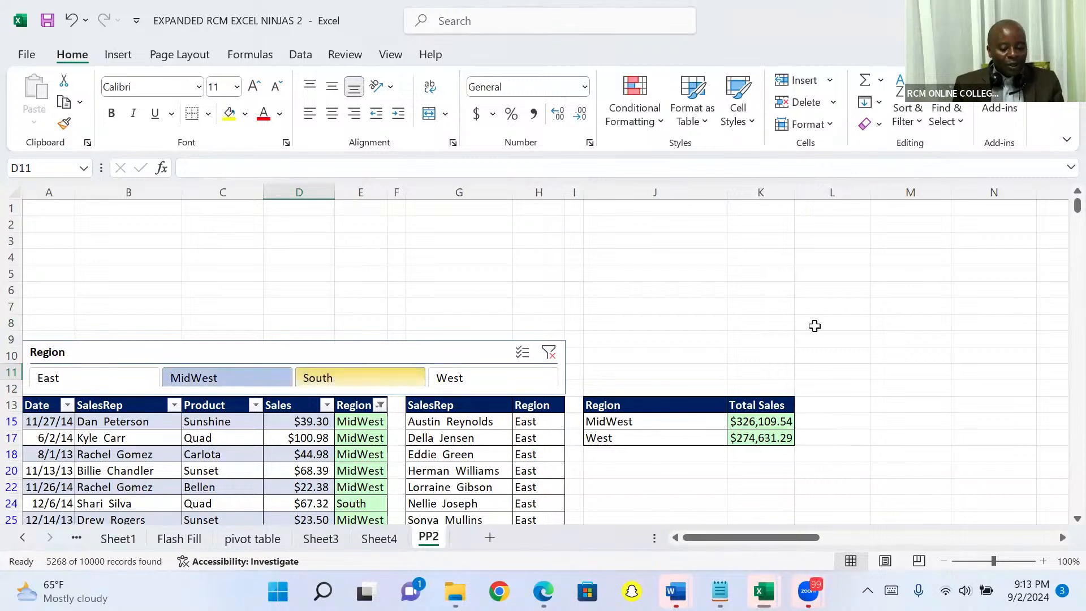
scroll(603, 435, down, 2)
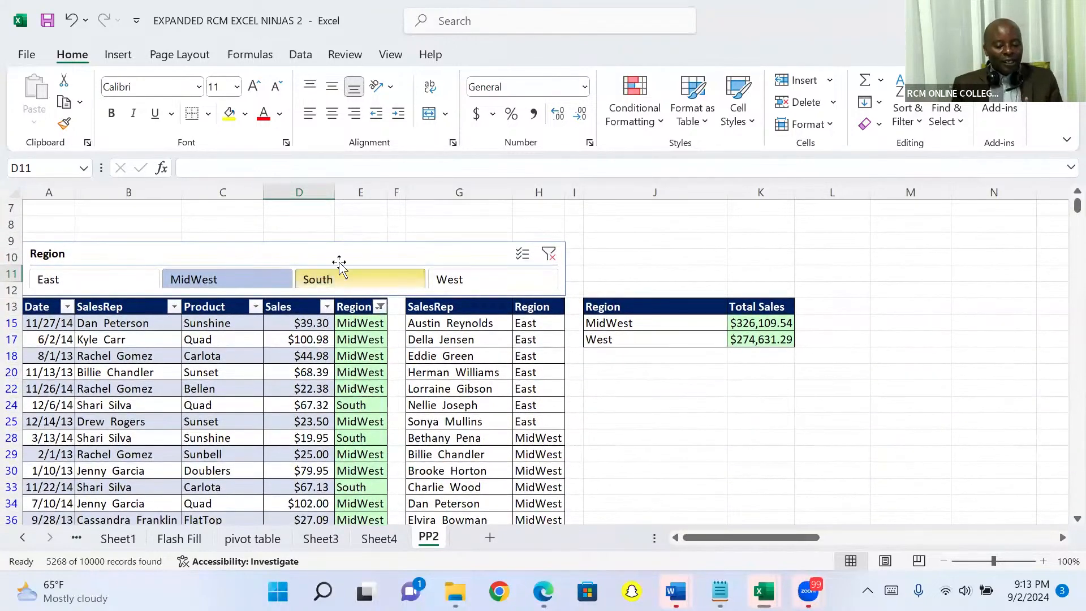
click(326, 250)
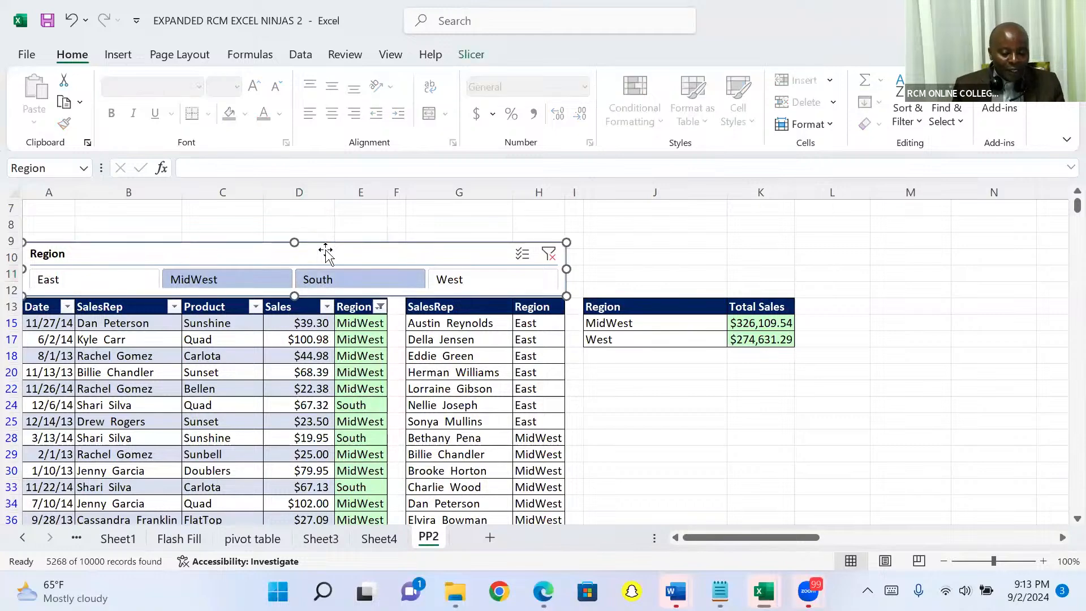
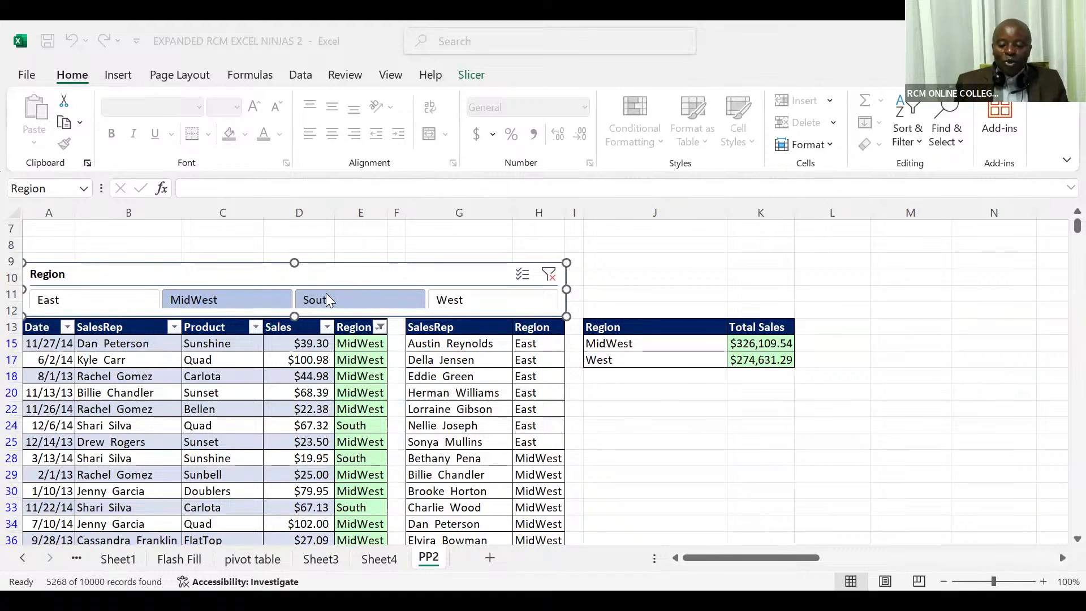
- Delete the existing Region slicer and insert a new slicer for the sales table's Region field
click(372, 274)
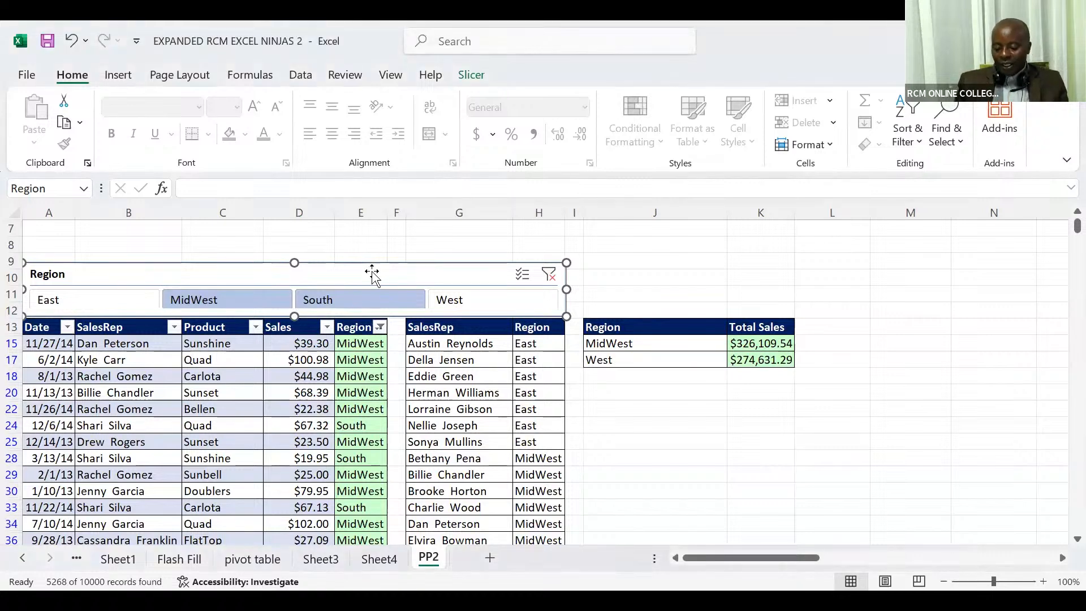
key(Delete)
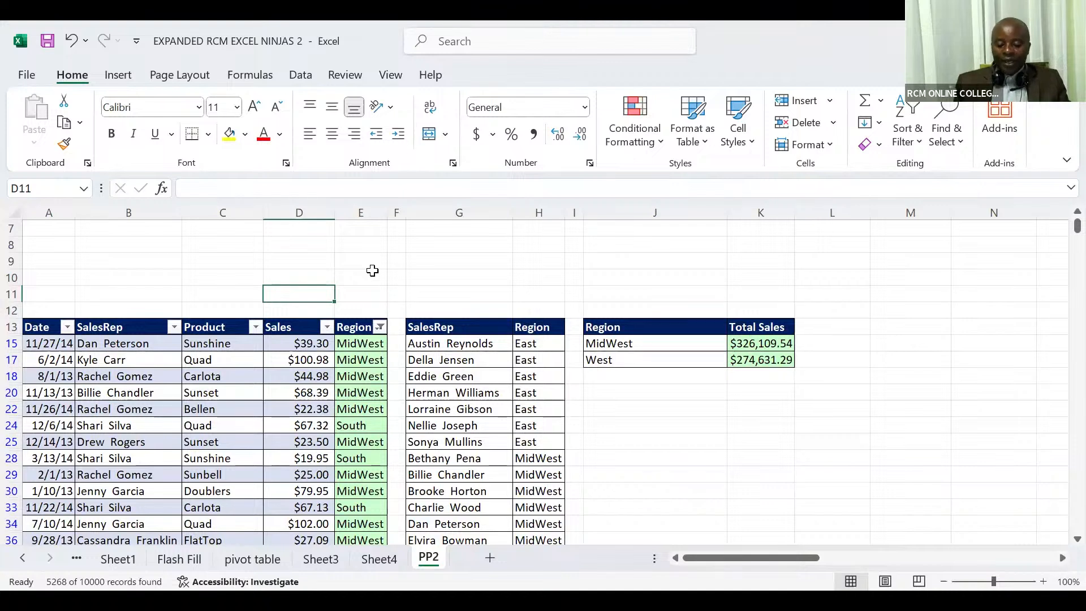
click(304, 373)
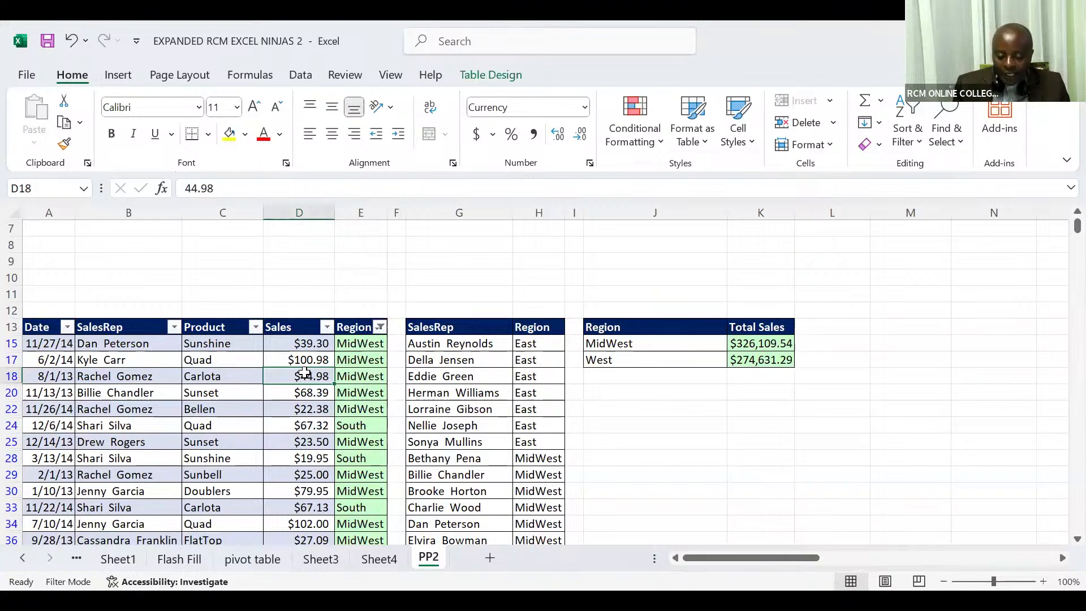
click(129, 77)
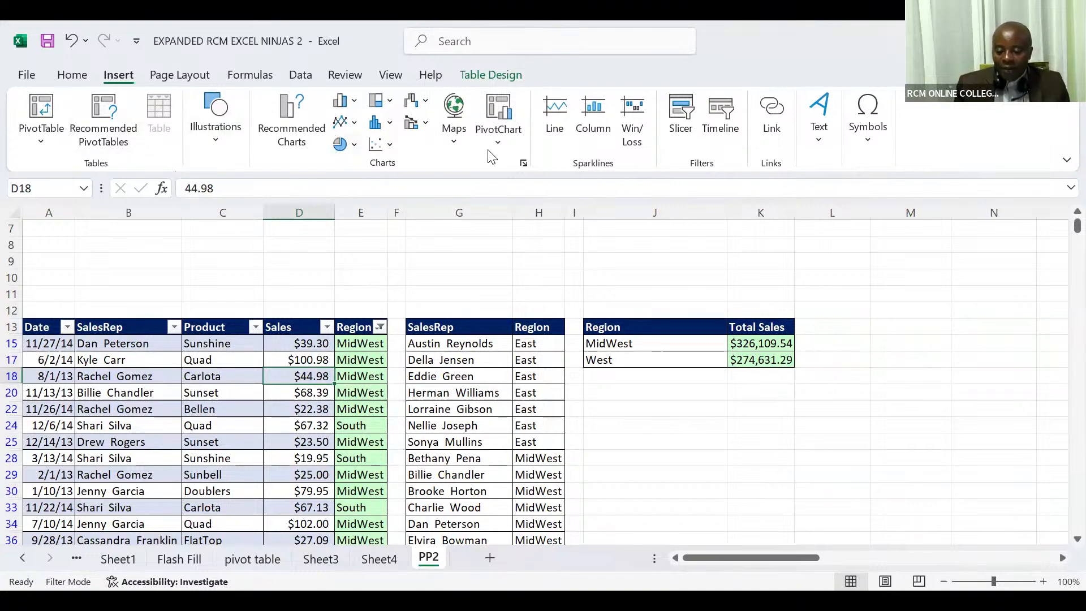
click(681, 121)
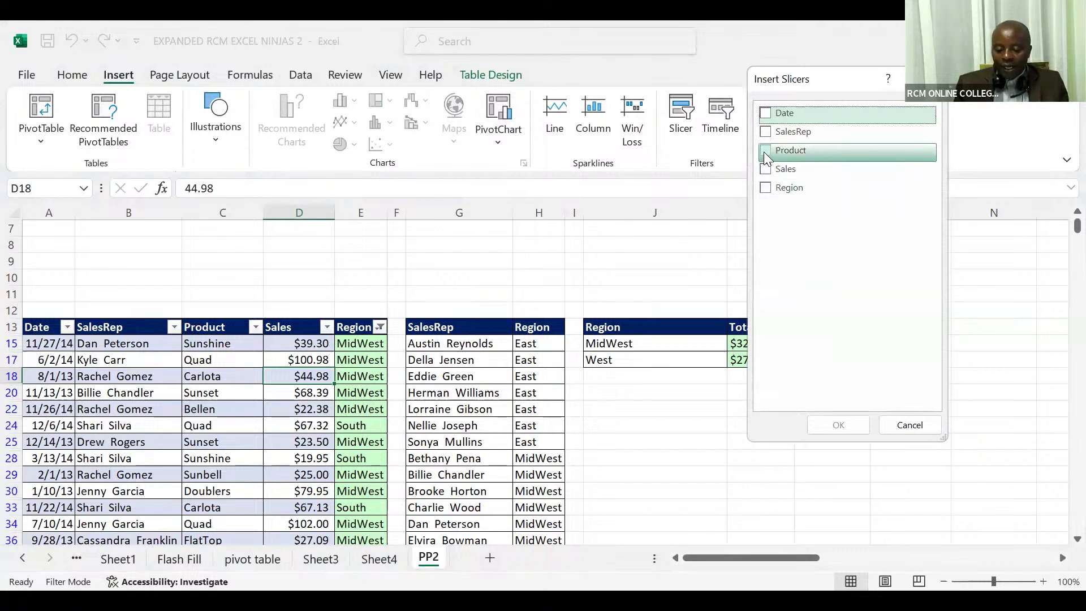
click(763, 185)
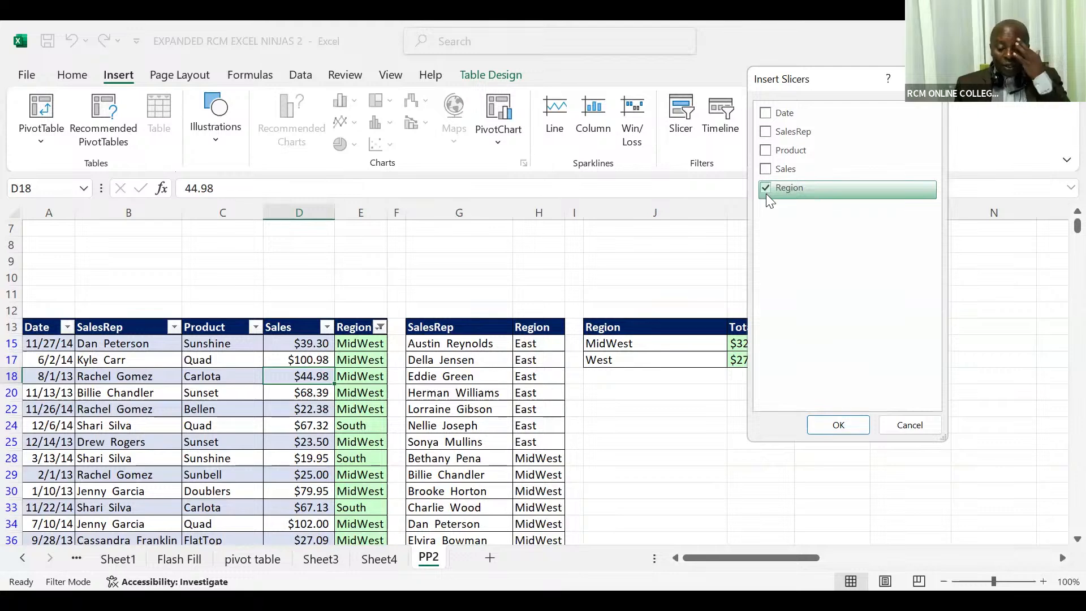
click(814, 424)
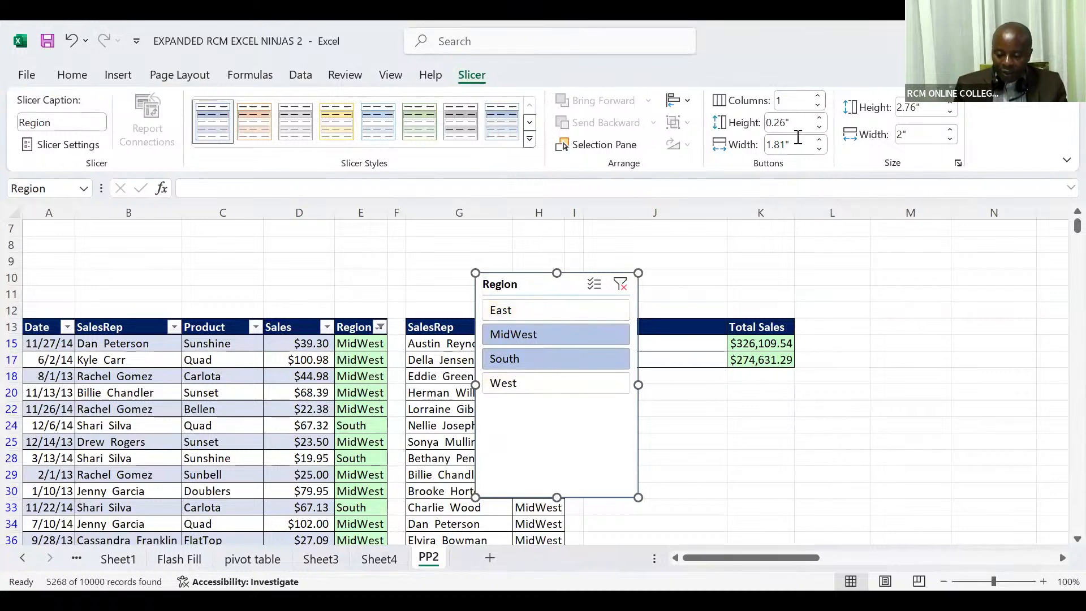
- Arrange the Region slicer's buttons in 4 columns and shorten the slicer to about 0.69" high
click(818, 96)
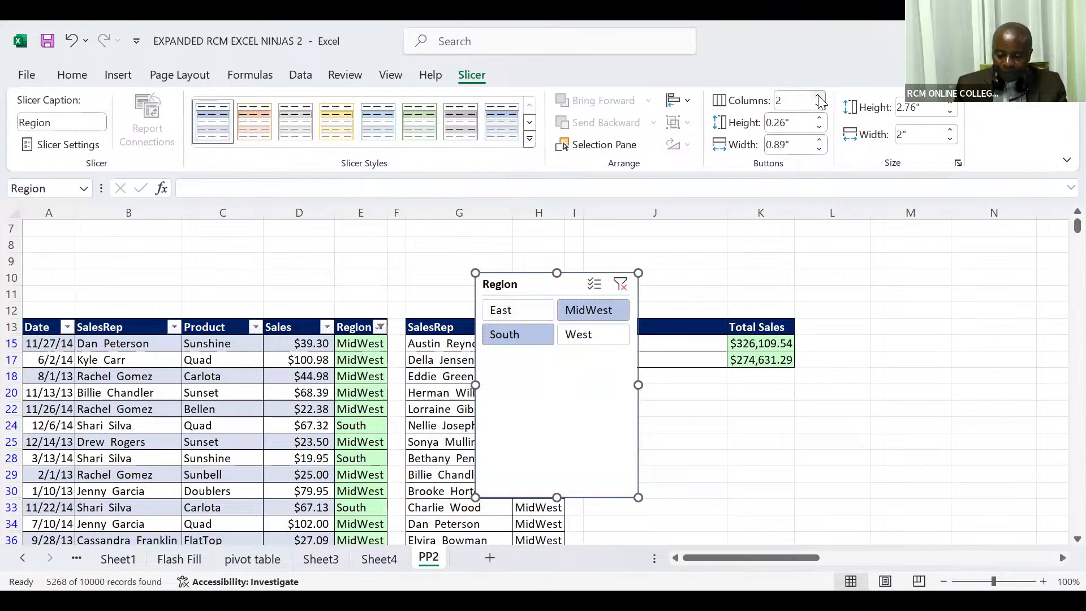
click(818, 97)
click(818, 97)
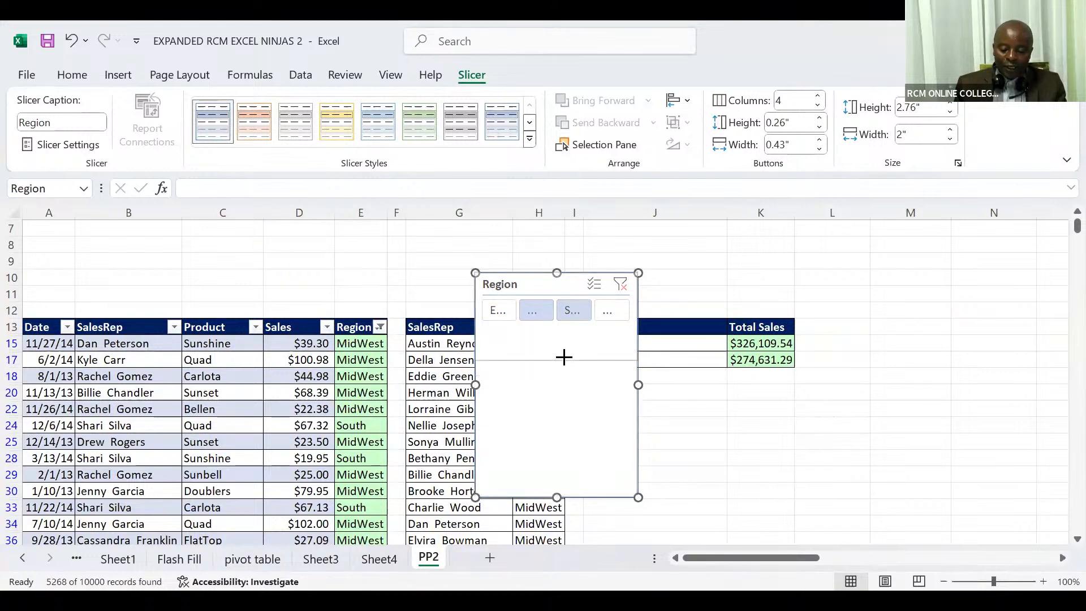
drag(564, 328, 565, 329)
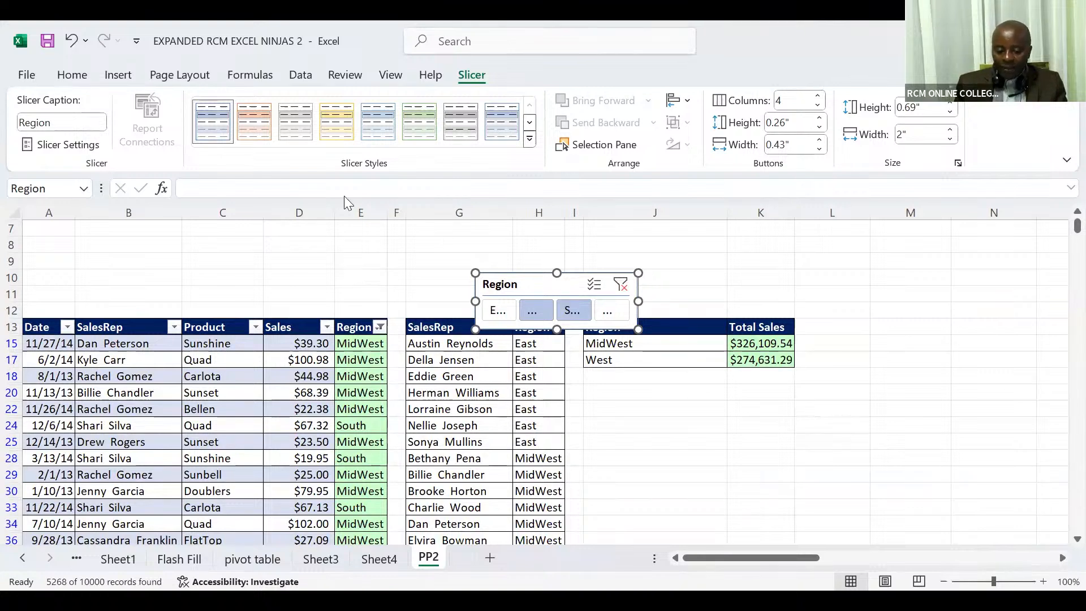
- Apply Light Orange, Slicer Style Light 2 to the Region slicer and set its button width to 0.8"
click(260, 130)
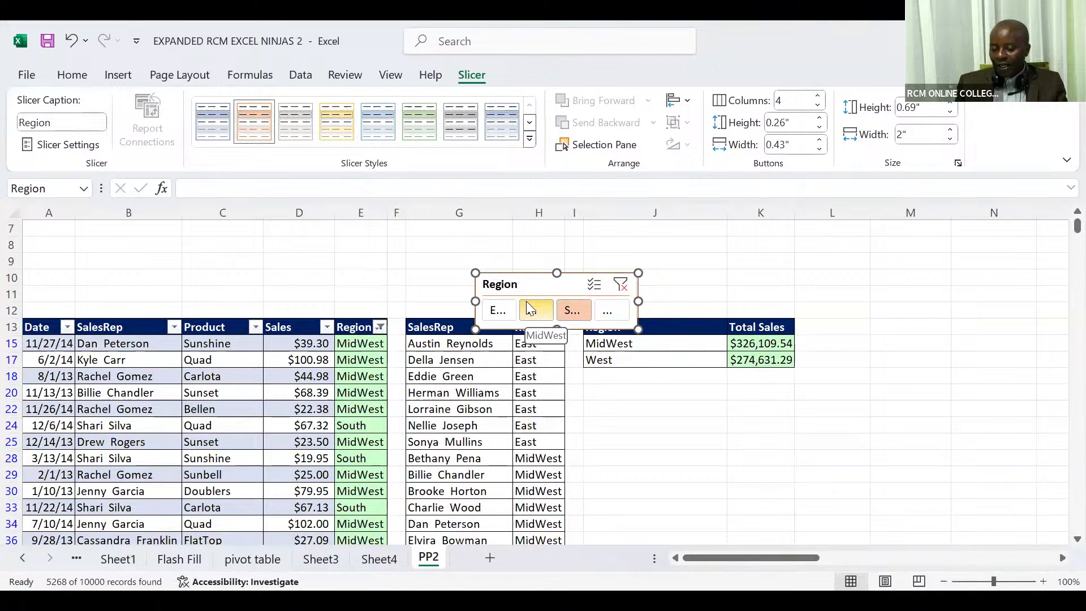
click(820, 141)
click(820, 141)
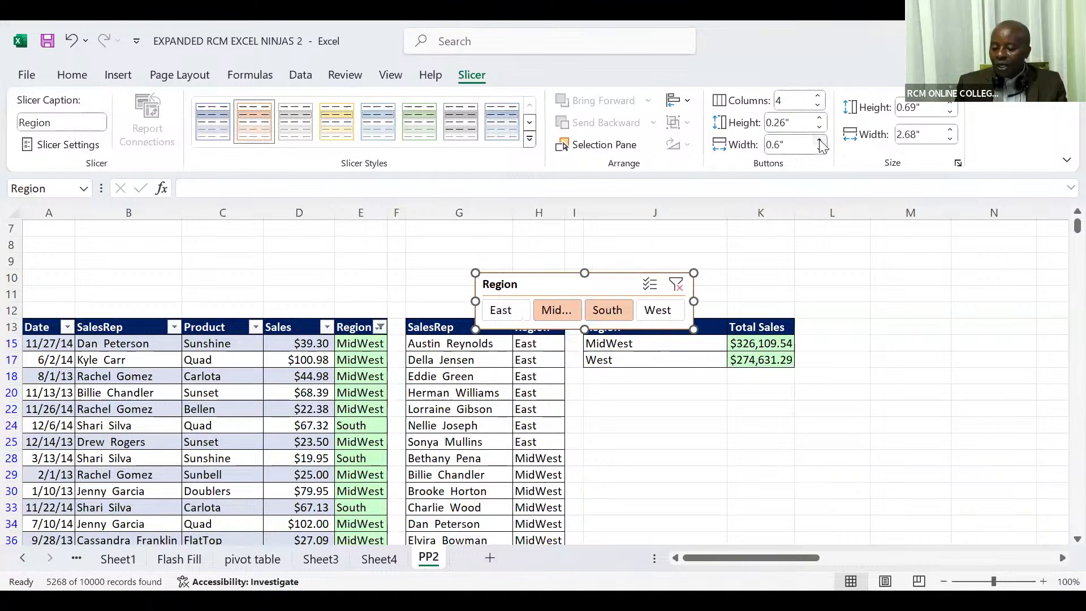
click(819, 141)
click(820, 141)
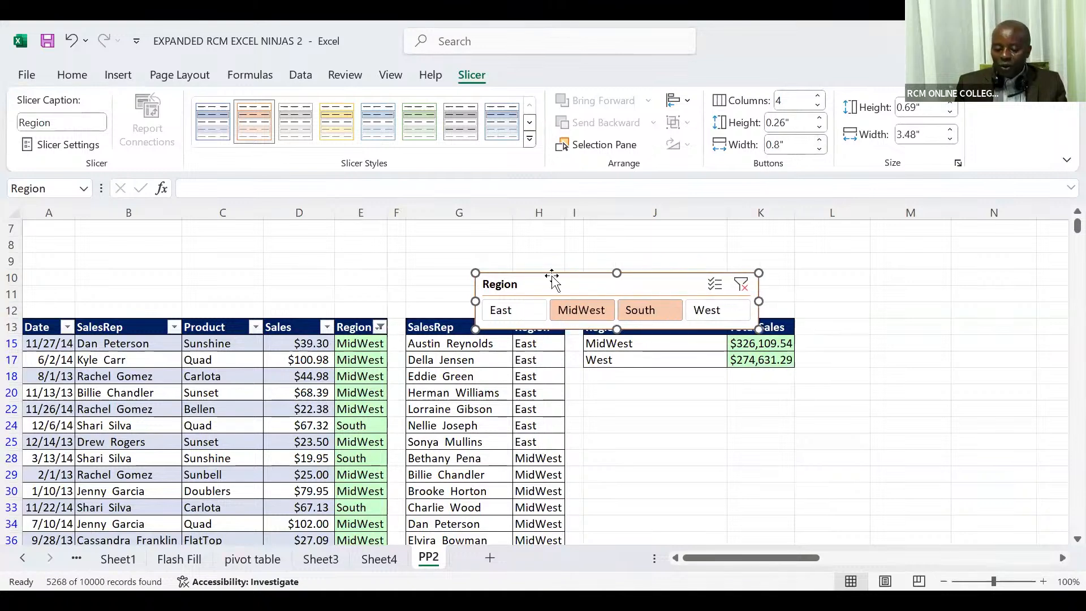
- Place the Region slicer above the sales table's headers from column A and widen it to about 4.47" to span the table
drag(477, 281, 91, 275)
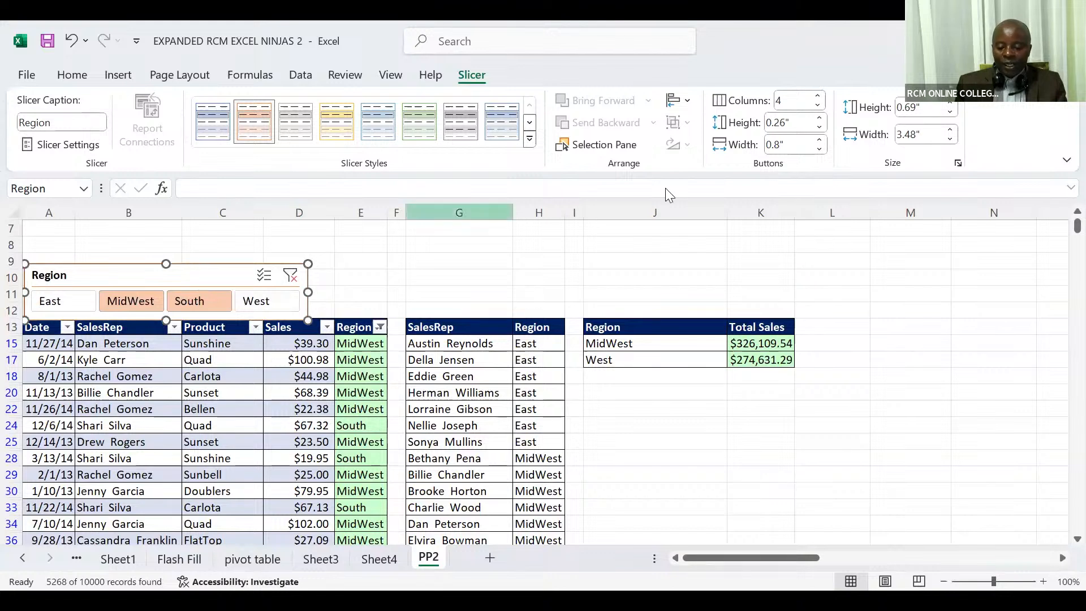
click(820, 141)
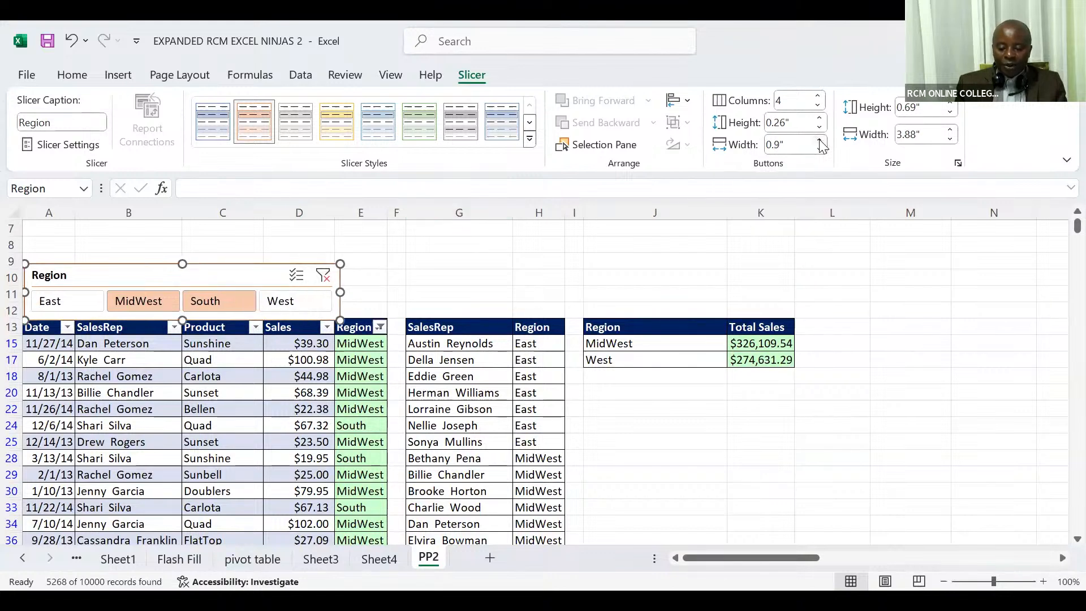
click(820, 141)
click(820, 141)
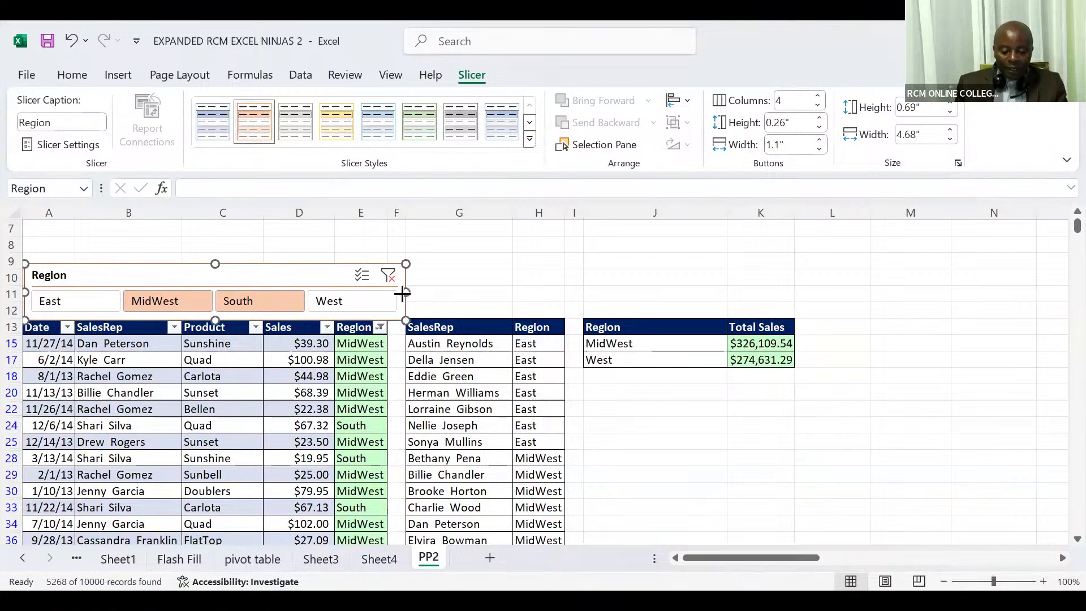
drag(402, 293, 389, 294)
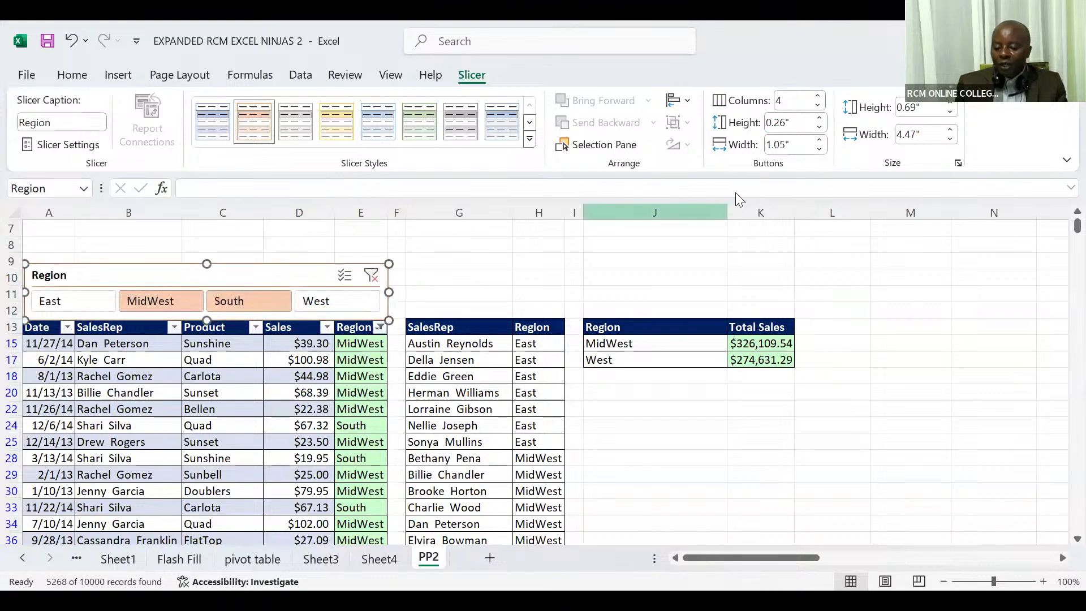
- Set the Region slicer's button height to 0.2" and its overall height to 0.6"
click(819, 128)
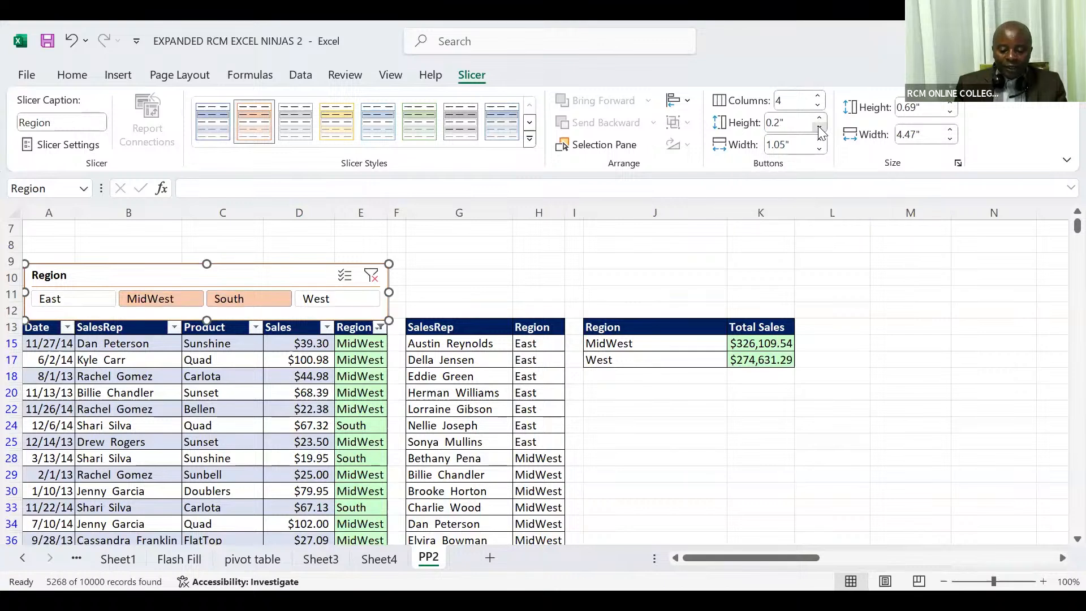
click(820, 130)
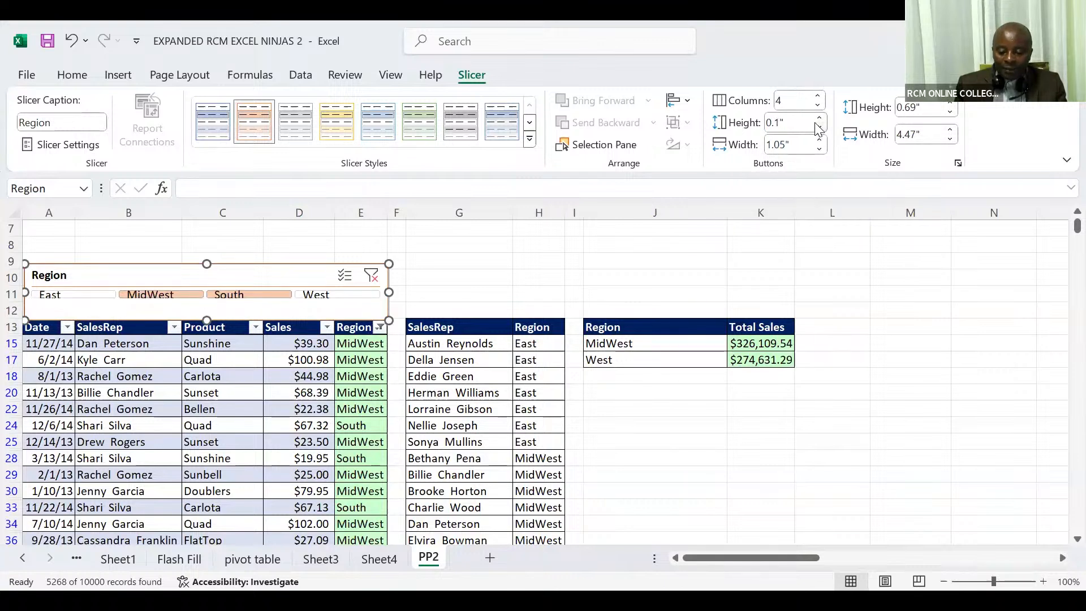
click(819, 117)
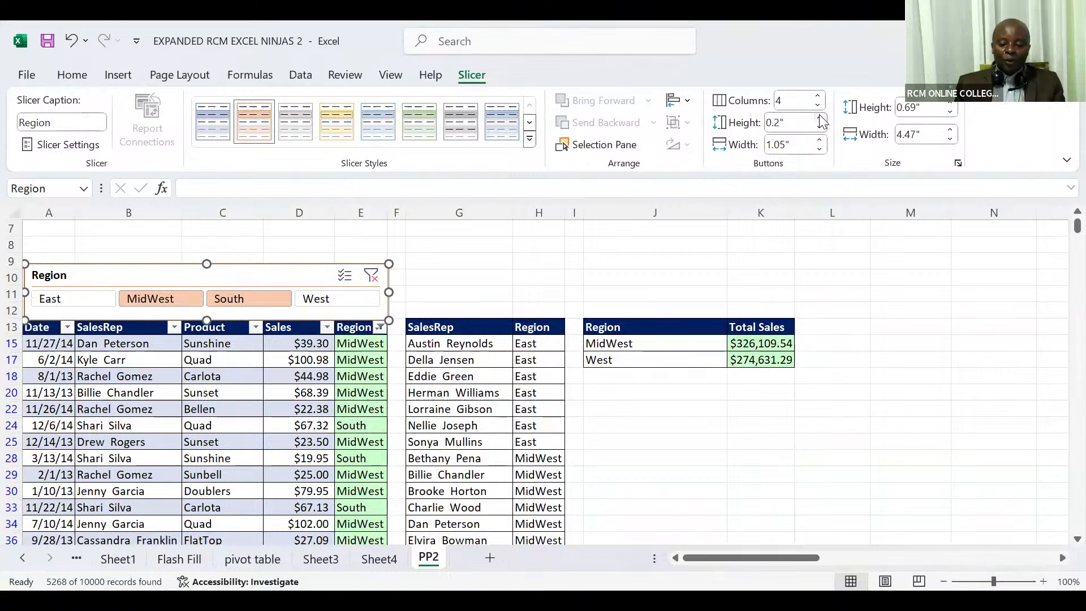
click(950, 113)
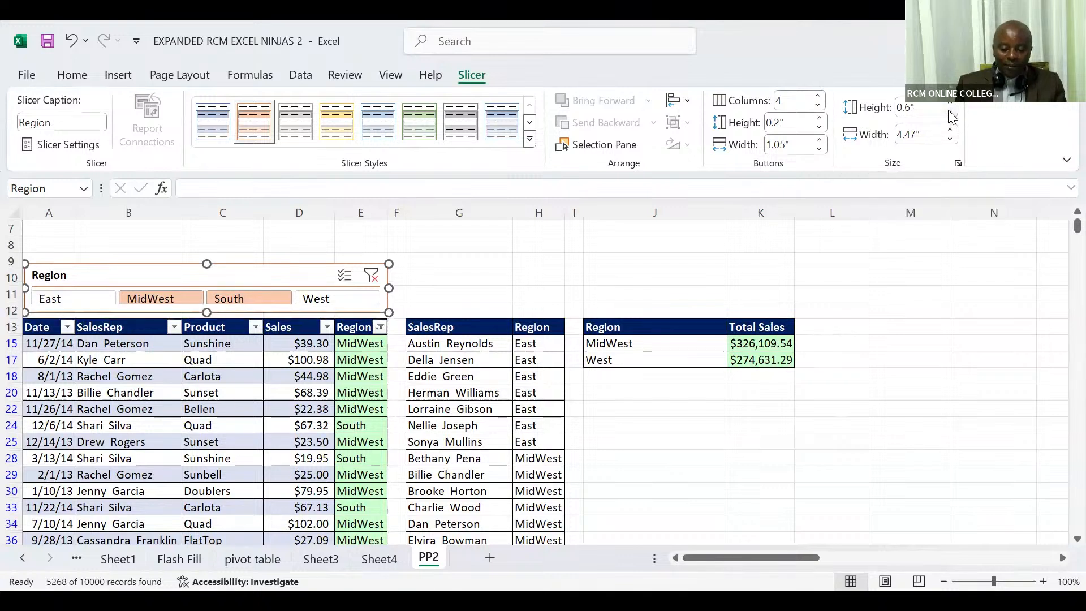
click(950, 115)
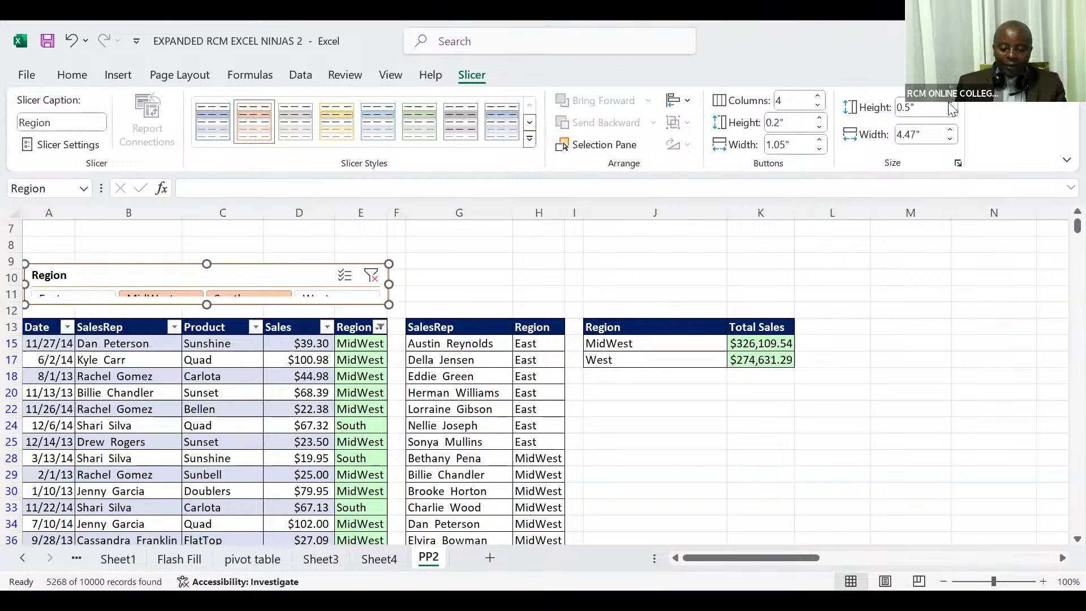
click(951, 104)
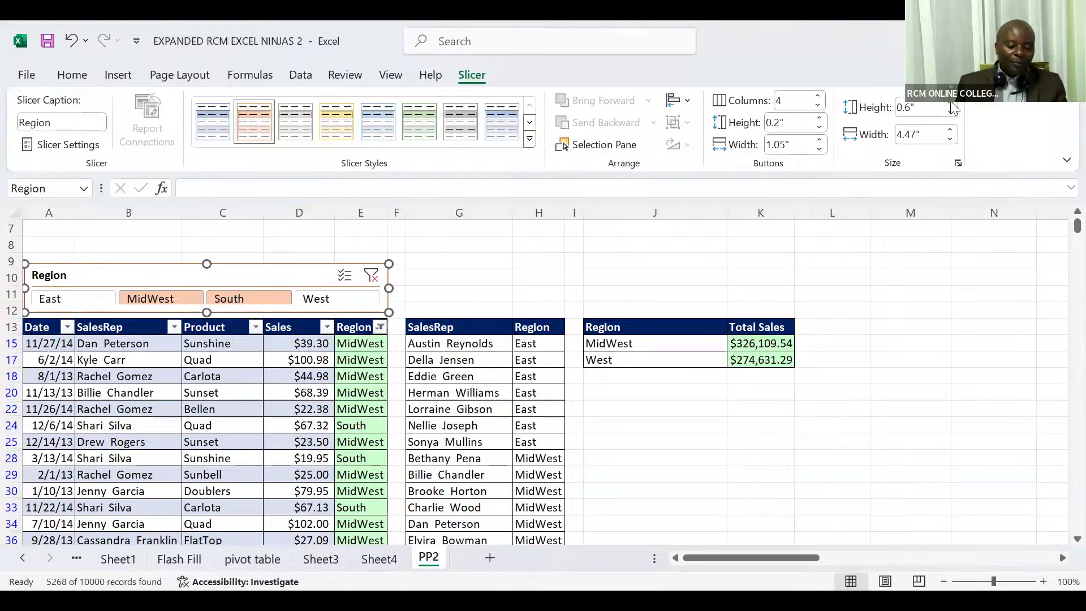
- Filter the sales table with the Region slicer by East, MidWest, South and finally West, one region at a time
click(78, 299)
click(140, 300)
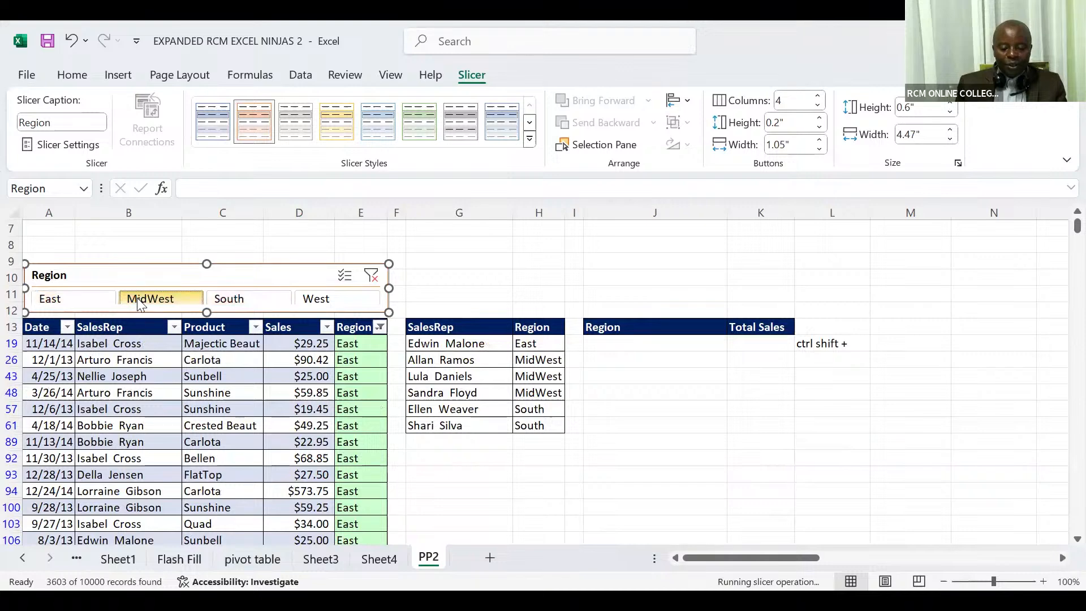
click(221, 298)
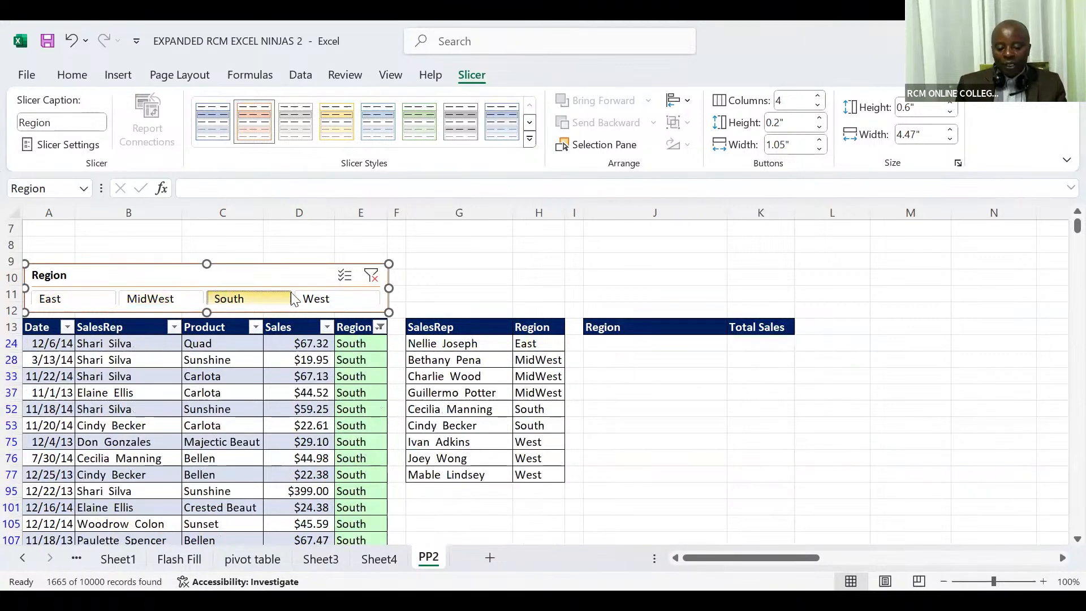
click(315, 300)
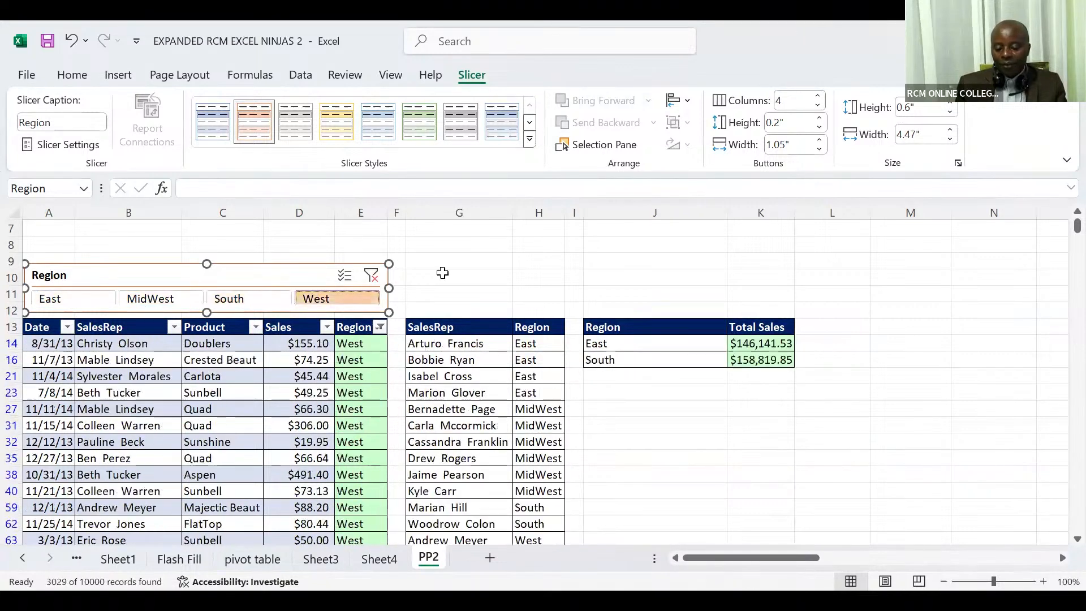
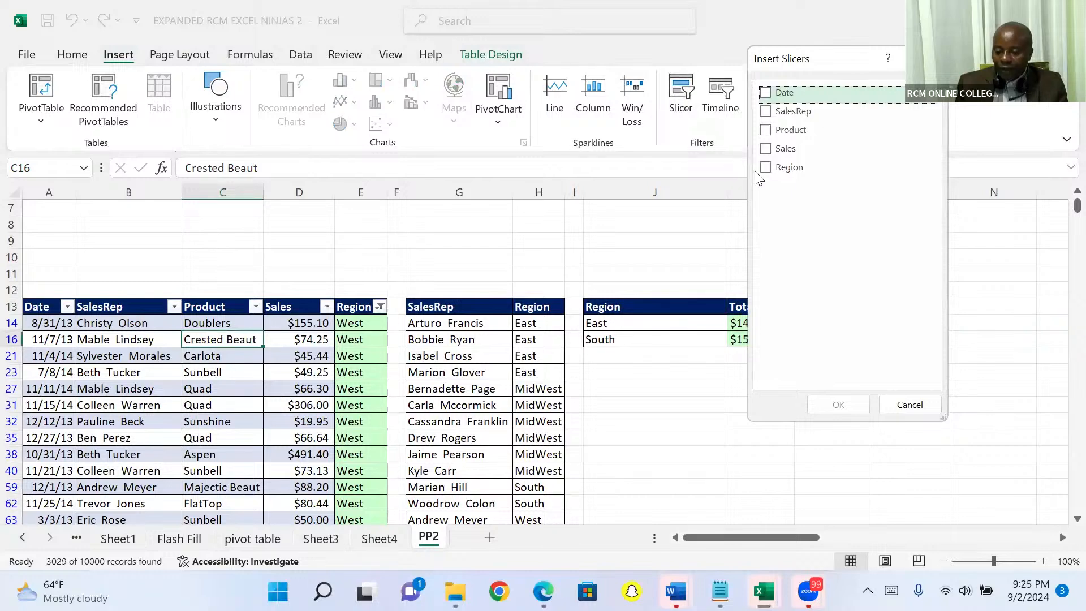
- Insert a slicer for the Region field of the sales table
click(768, 169)
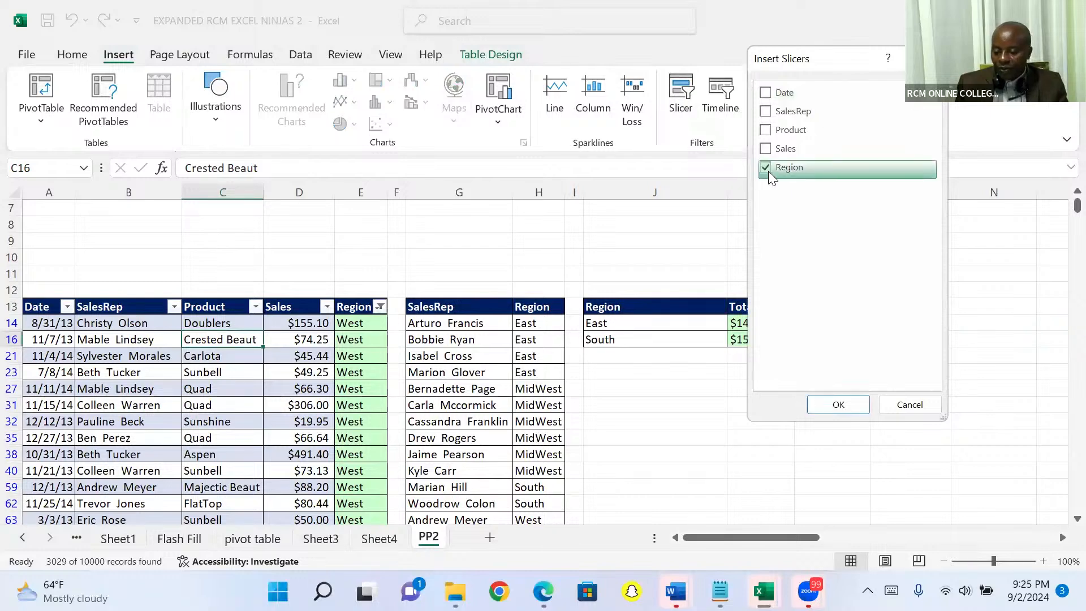
click(838, 404)
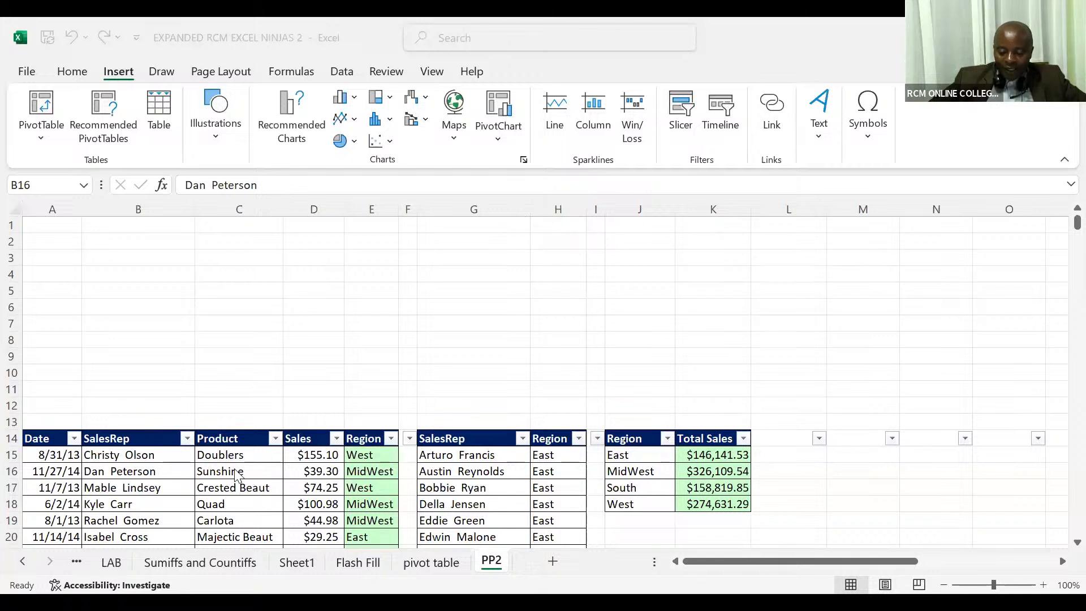
- Try to insert a slicer for the sales list from cell B18 in the SalesRep column
click(226, 457)
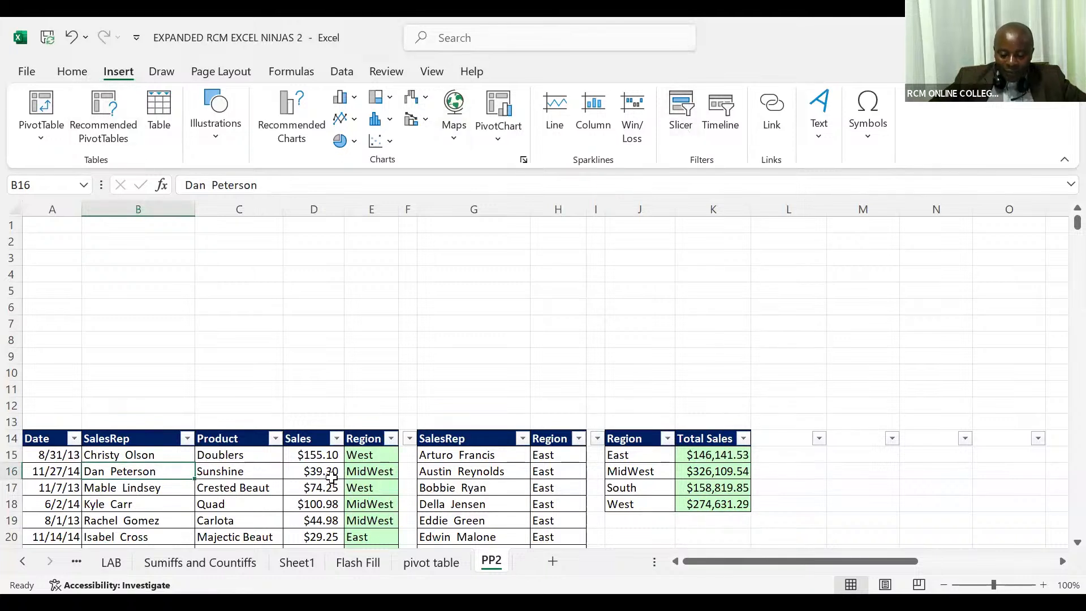
click(192, 483)
click(146, 507)
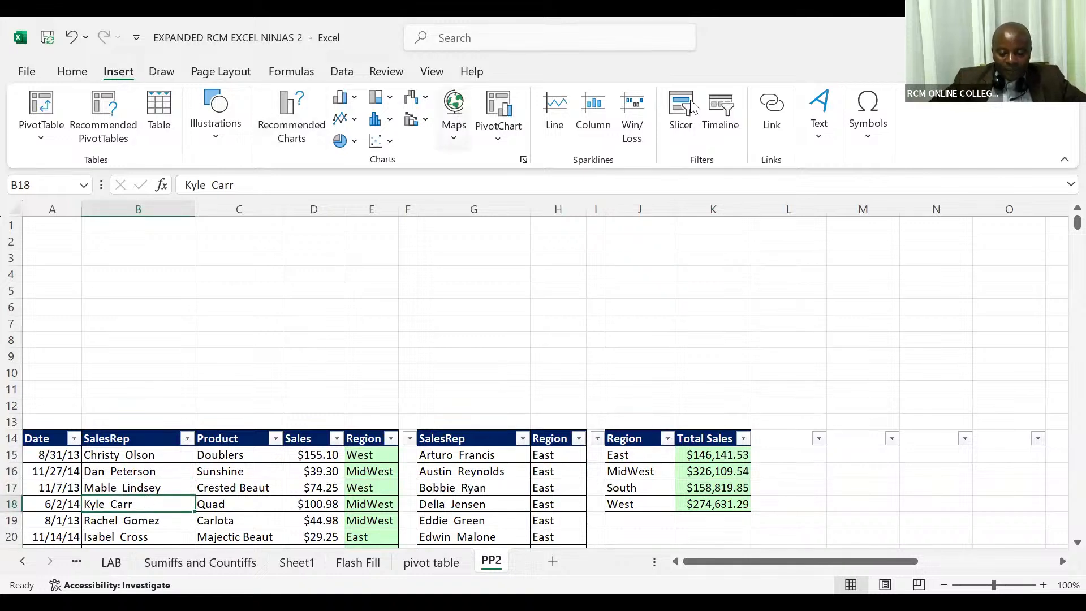
click(681, 116)
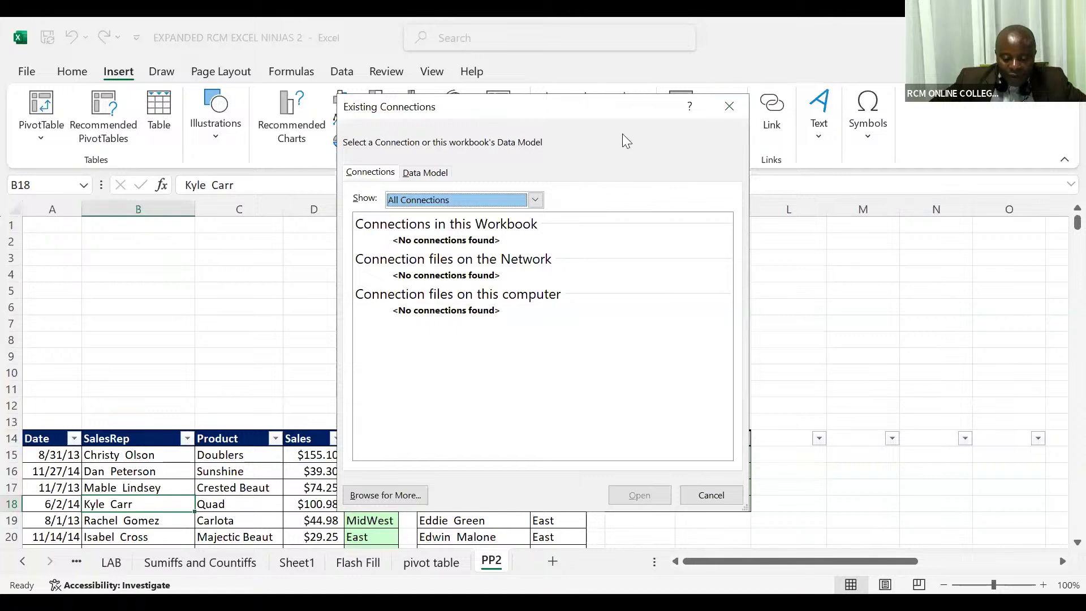
click(728, 104)
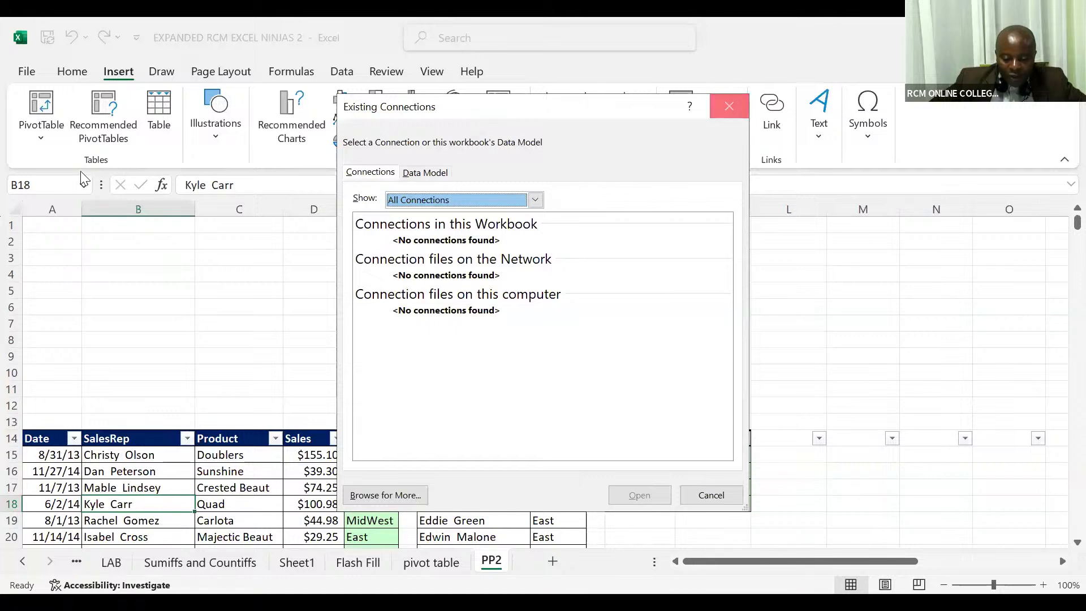
- Try to insert a slicer again from cell C16 in the Product column
click(71, 71)
click(202, 340)
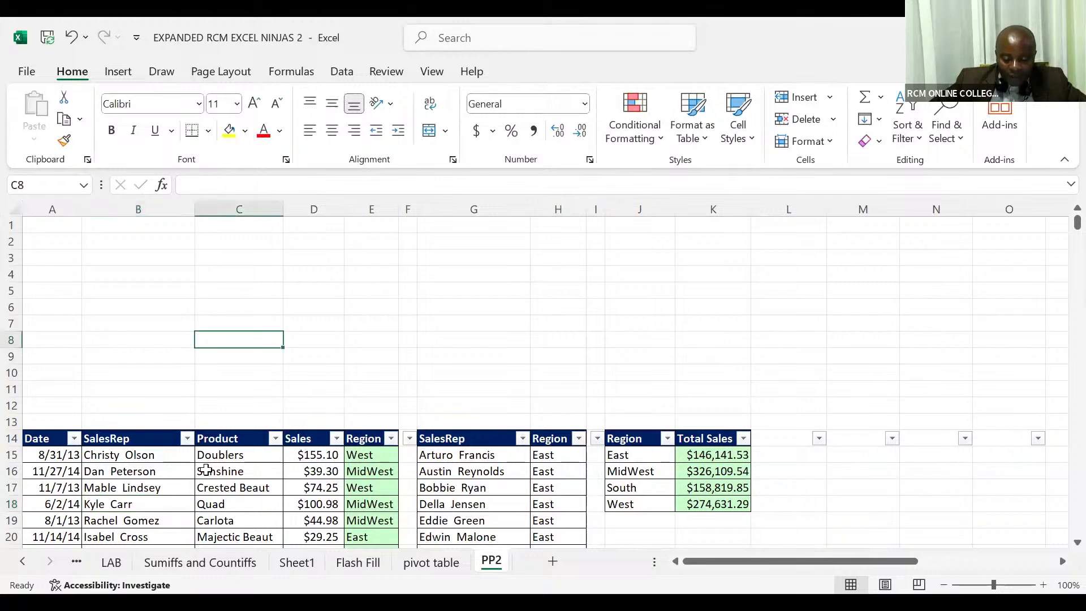
click(207, 470)
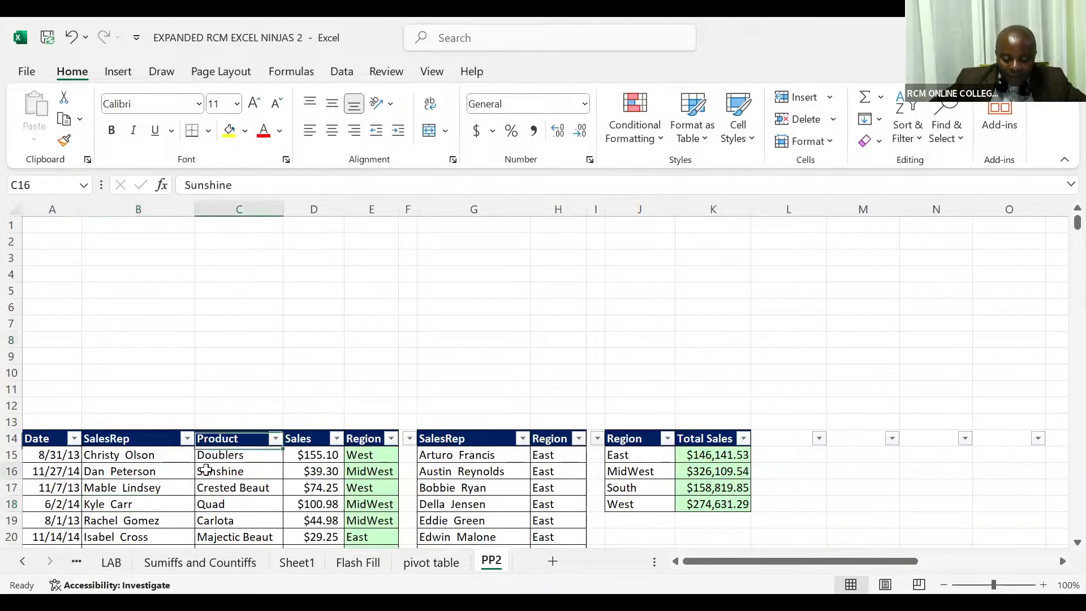
click(117, 72)
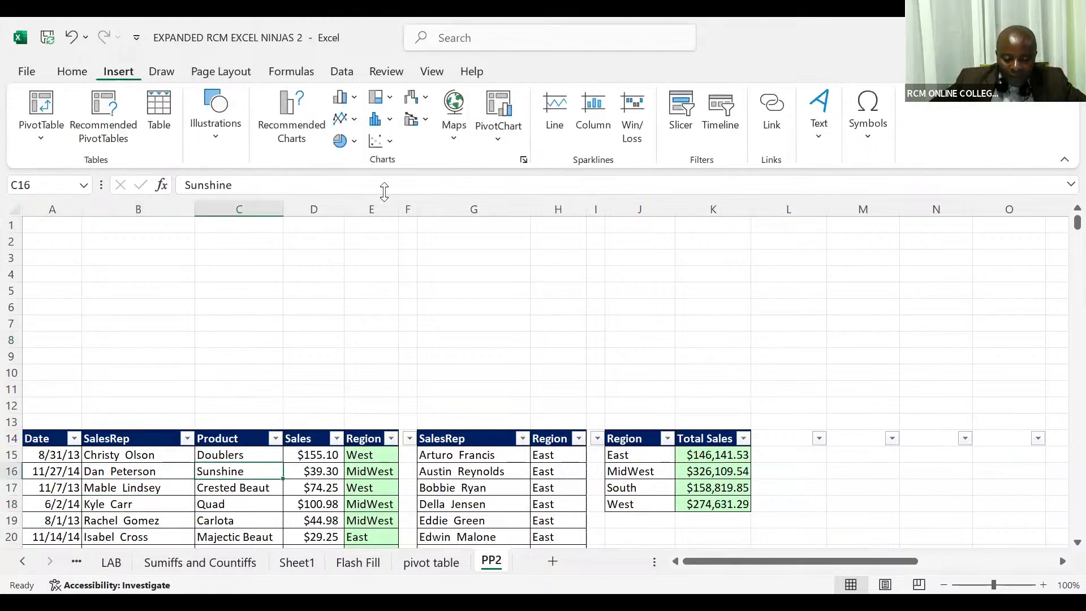
click(673, 117)
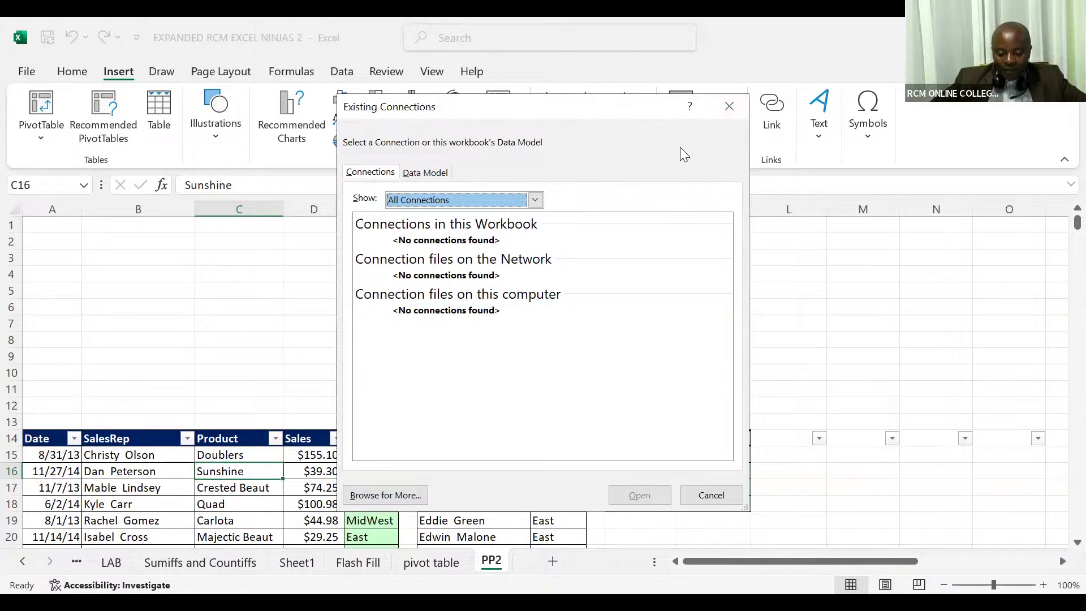
click(728, 108)
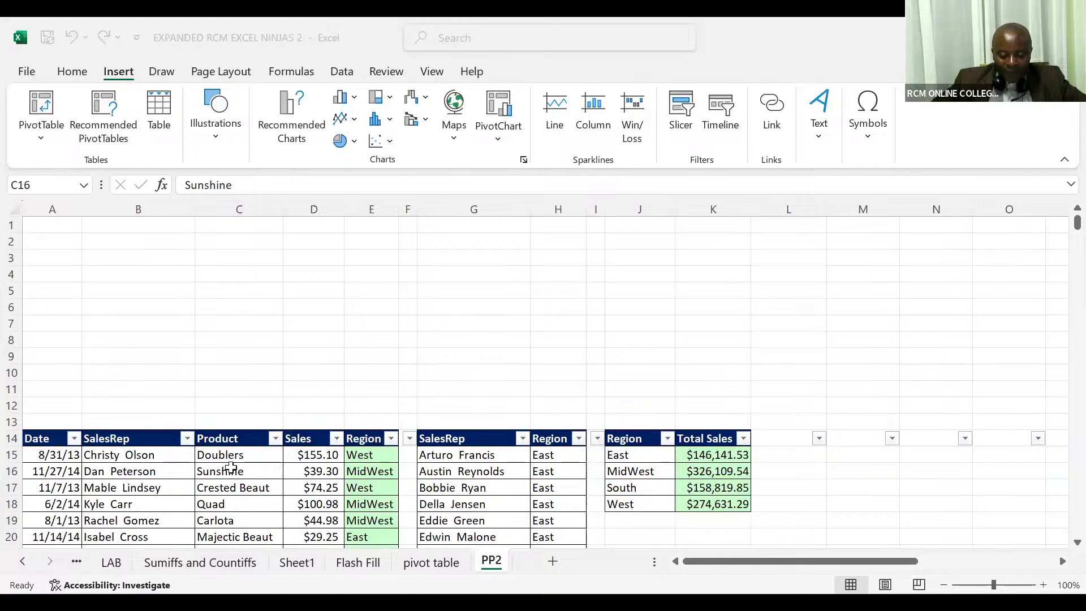
click(231, 467)
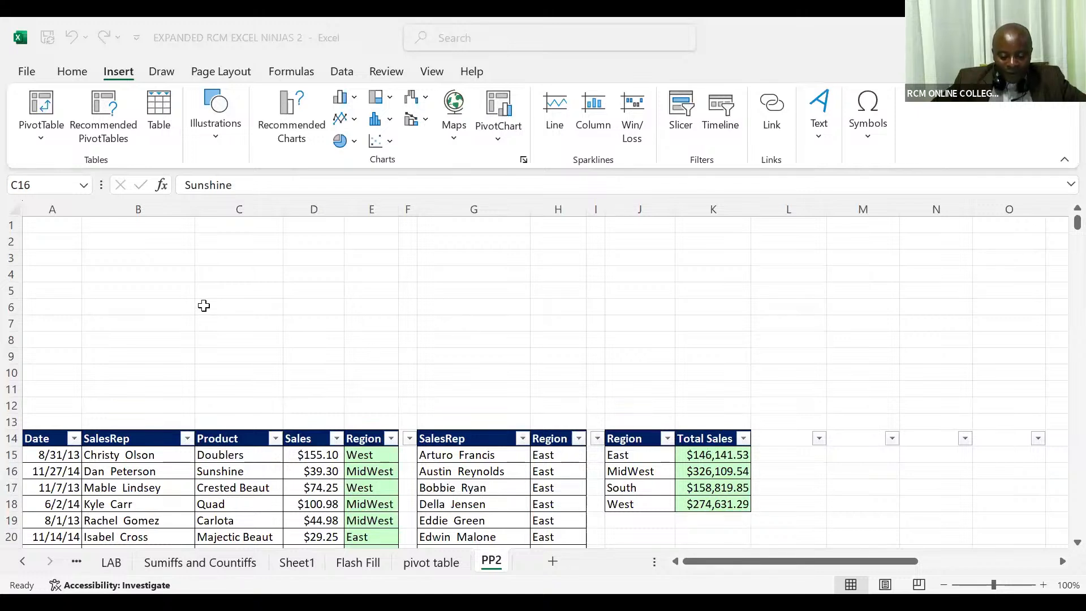
click(79, 81)
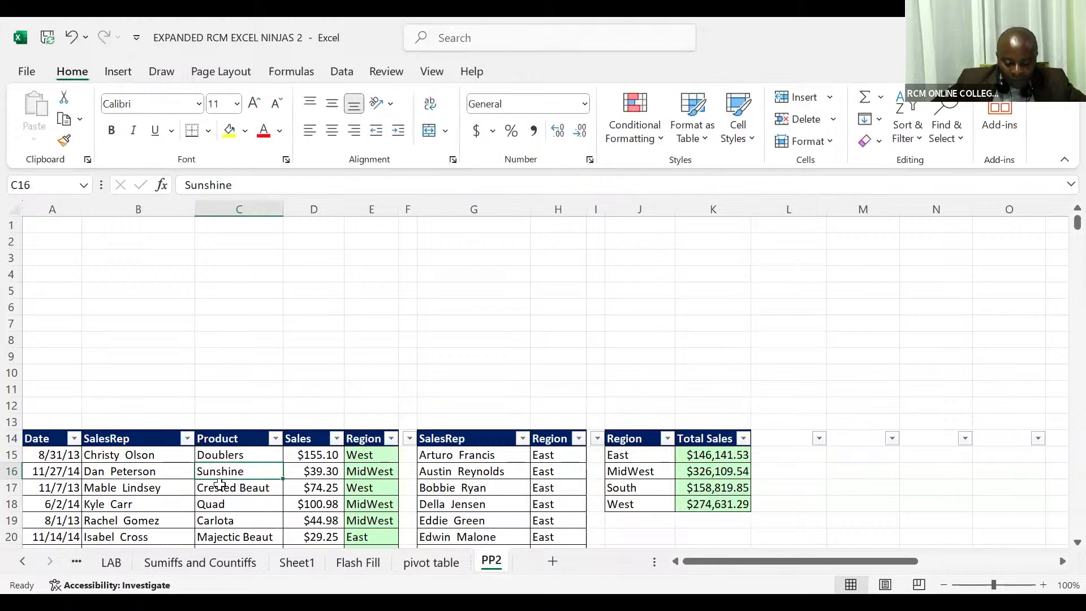
click(219, 484)
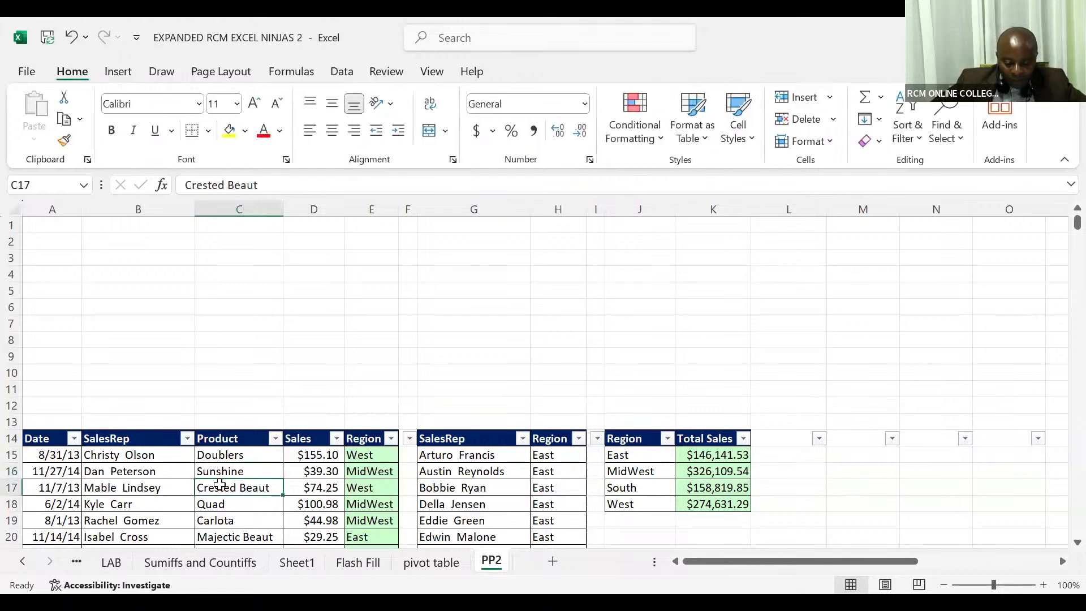
click(124, 76)
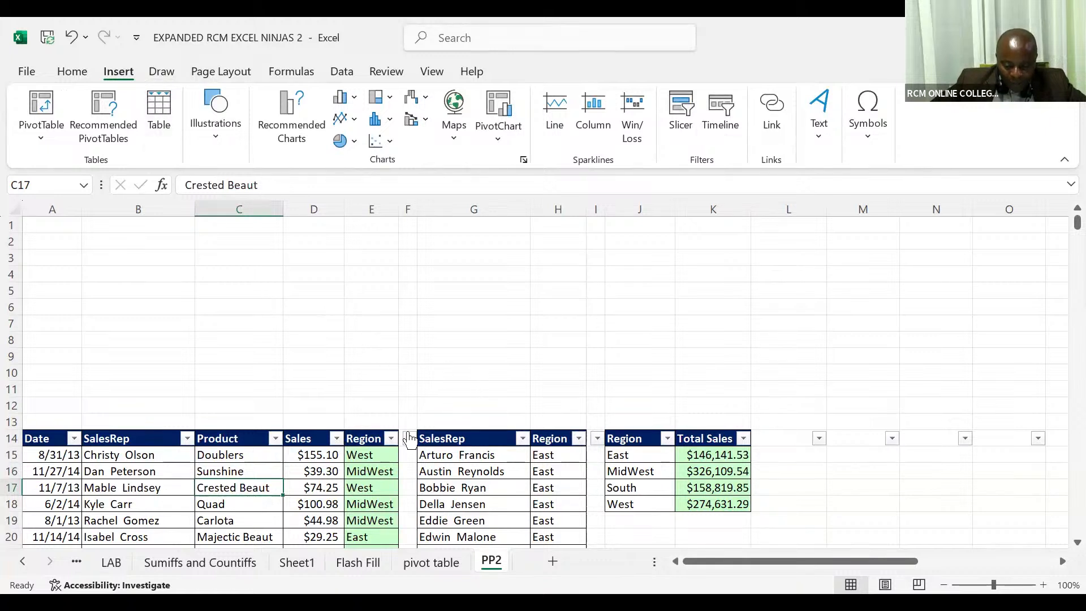
- Delete the empty column F between the sales list and the SalesRep lookup list
click(410, 206)
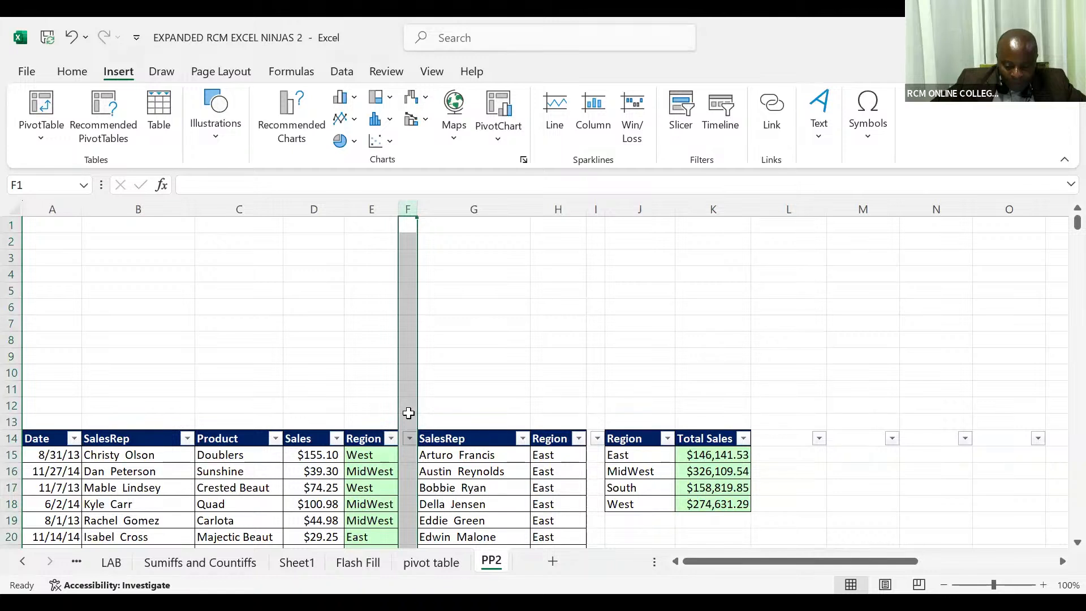
right_click(409, 413)
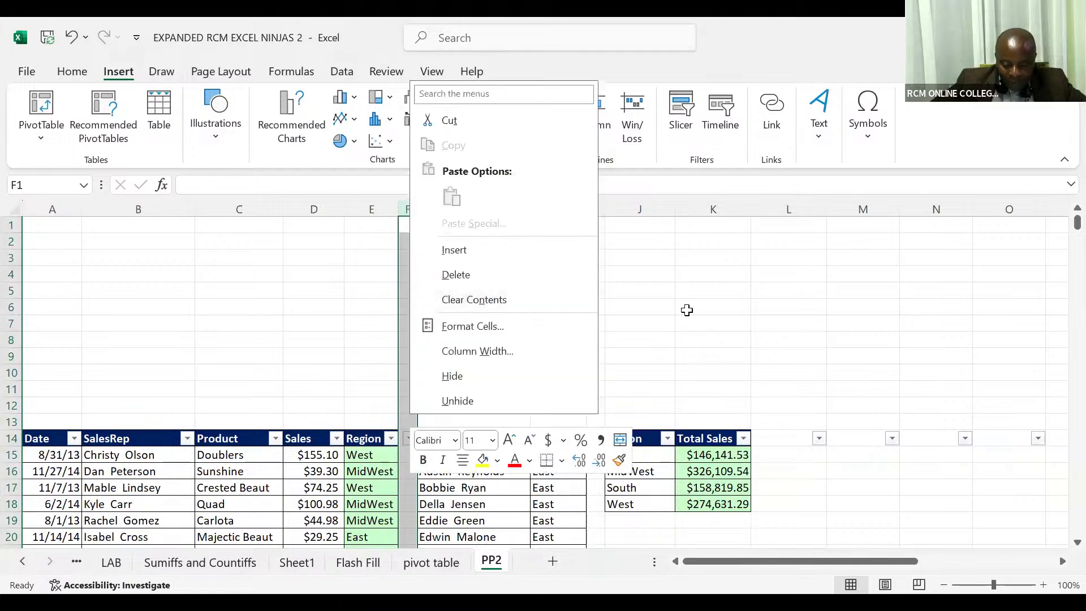
key(Escape)
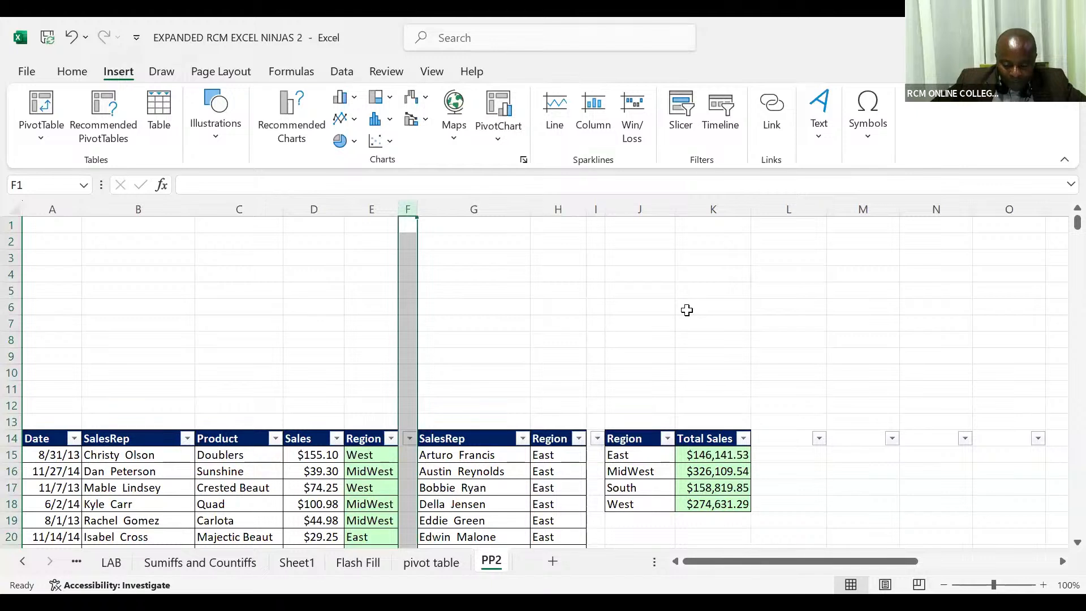
key(ctrl+minus)
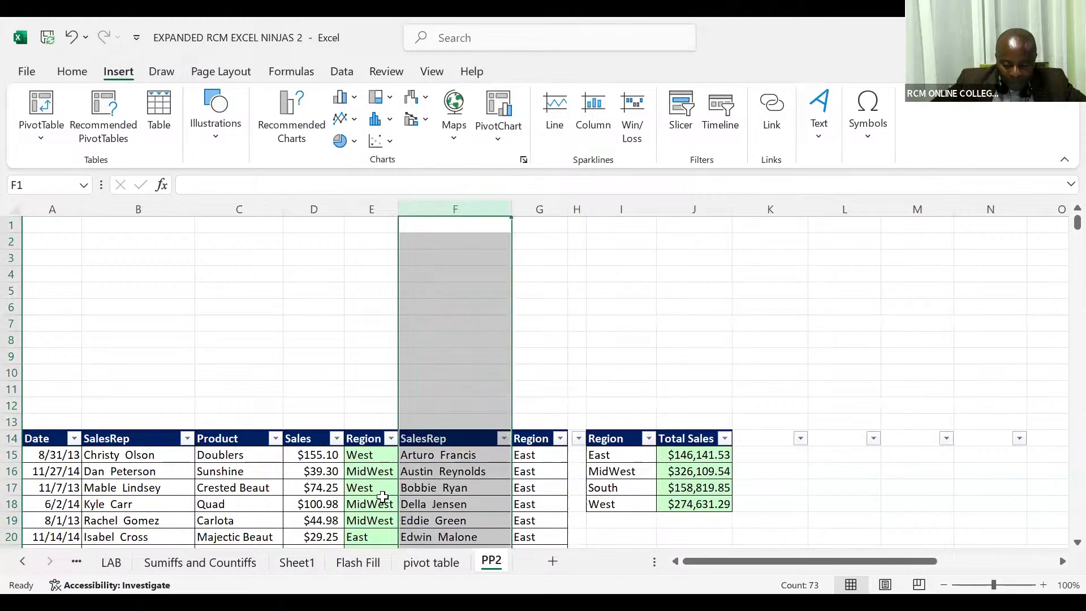
click(383, 497)
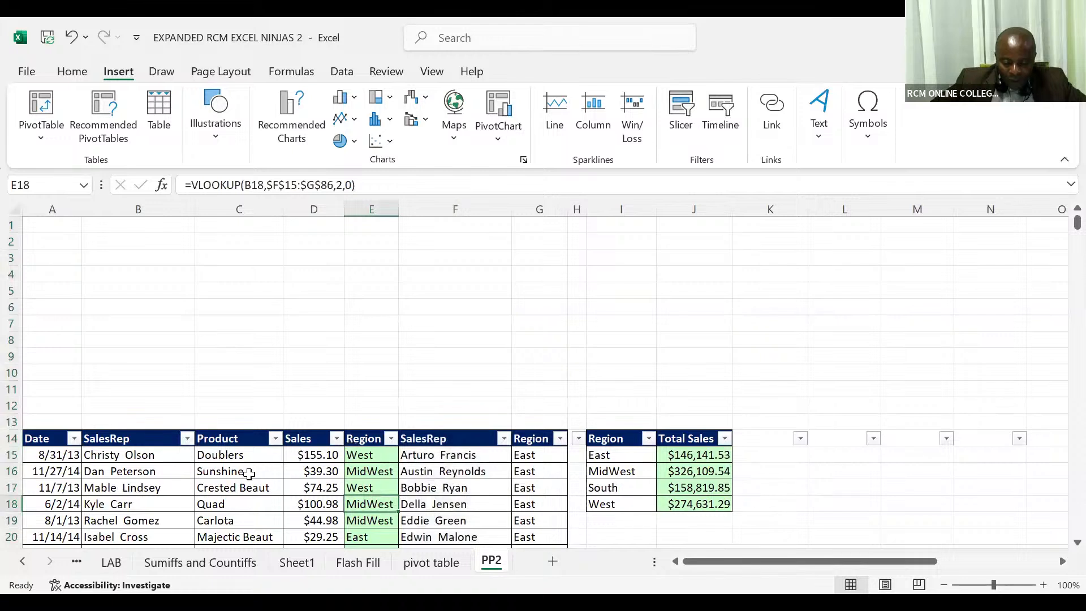
click(248, 474)
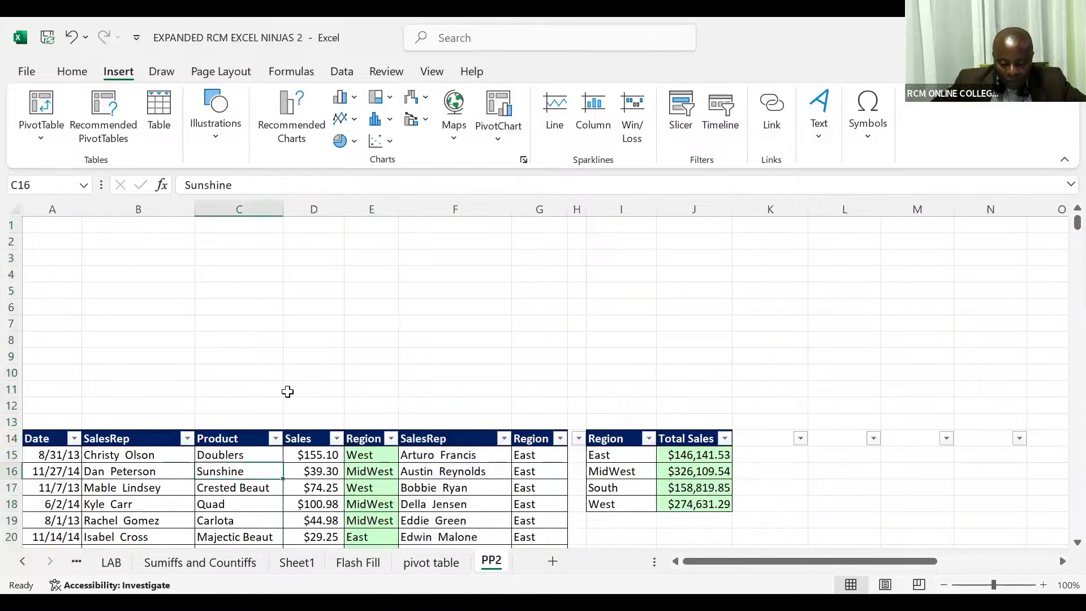
- Insert a blank column F before the SalesRep column of the lookup list
click(457, 209)
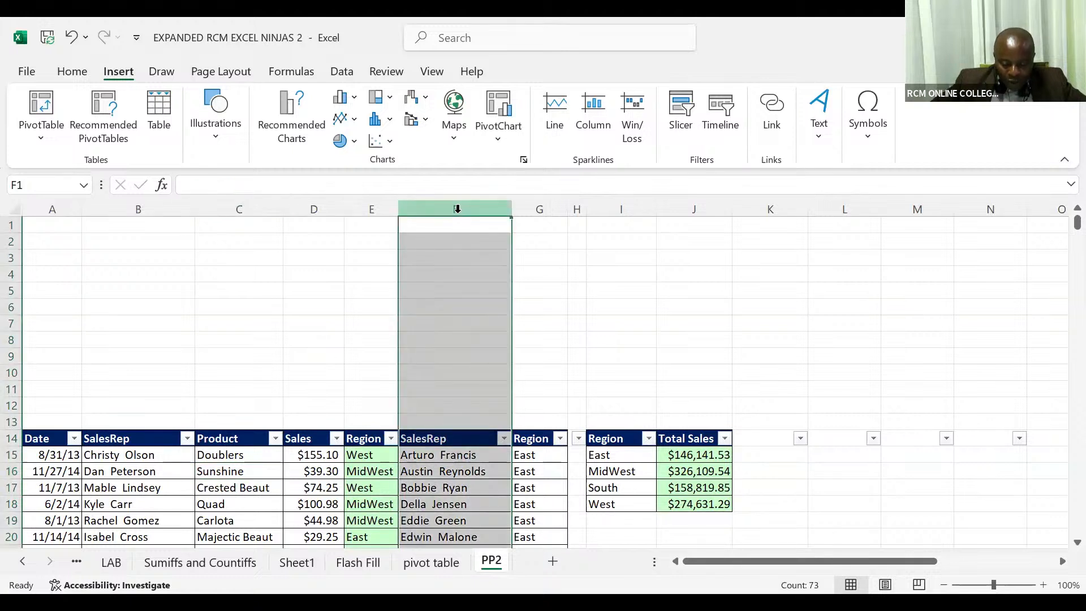
key(ctrl+shift+plus)
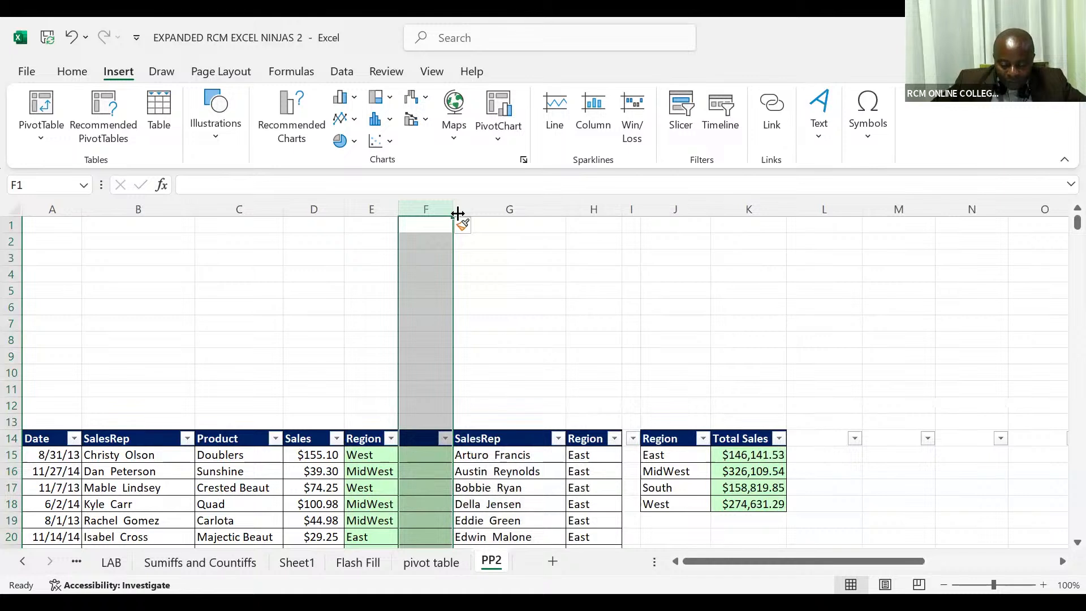
click(422, 454)
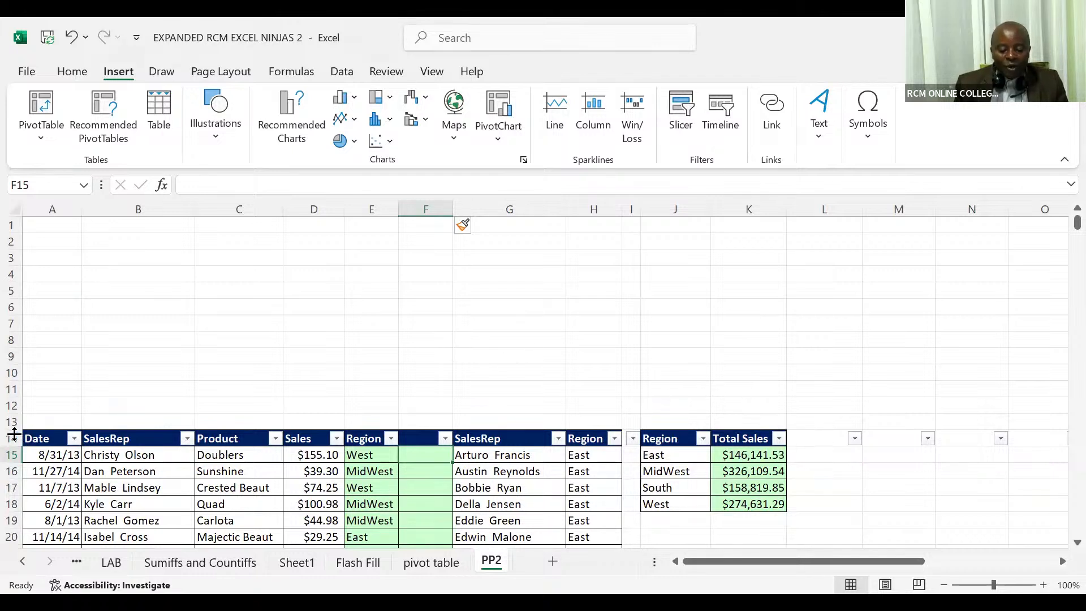
- Select header row 14, deselect it, and close the workbook without saving the changes
click(14, 435)
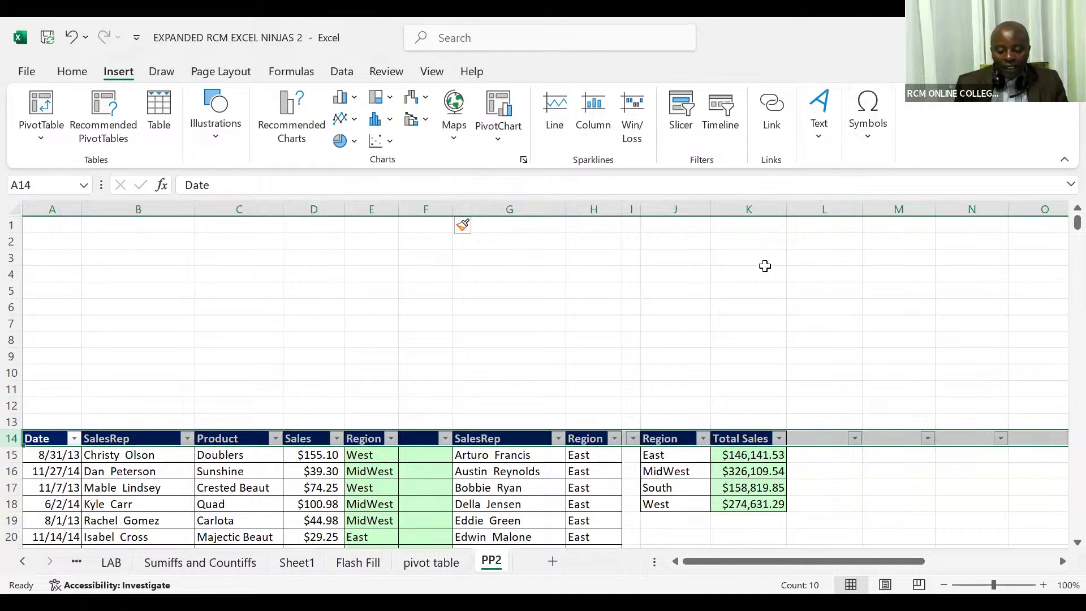
click(765, 268)
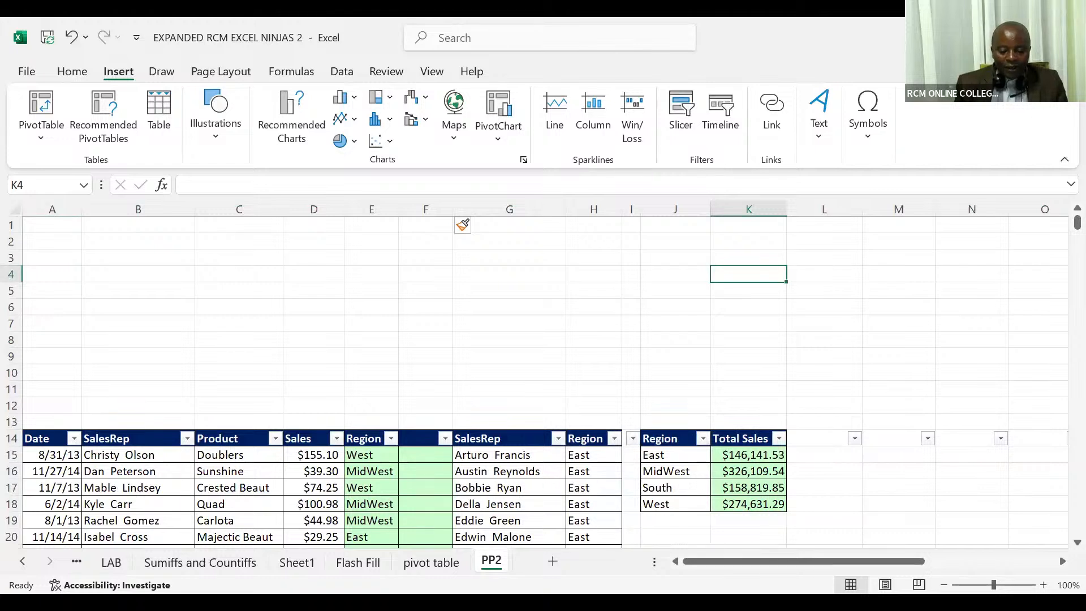
click(1065, 37)
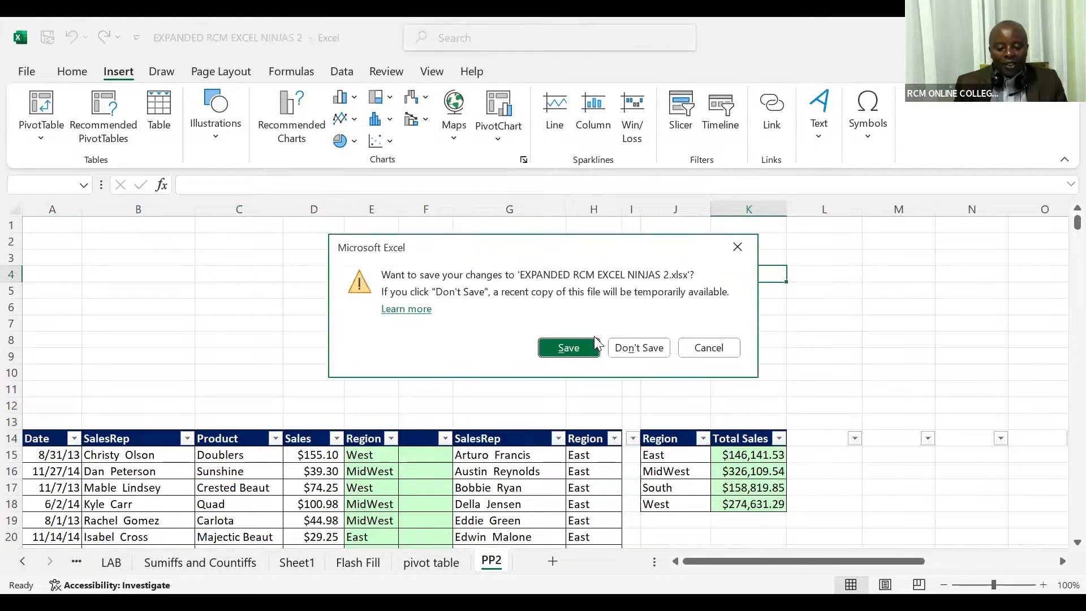
click(632, 349)
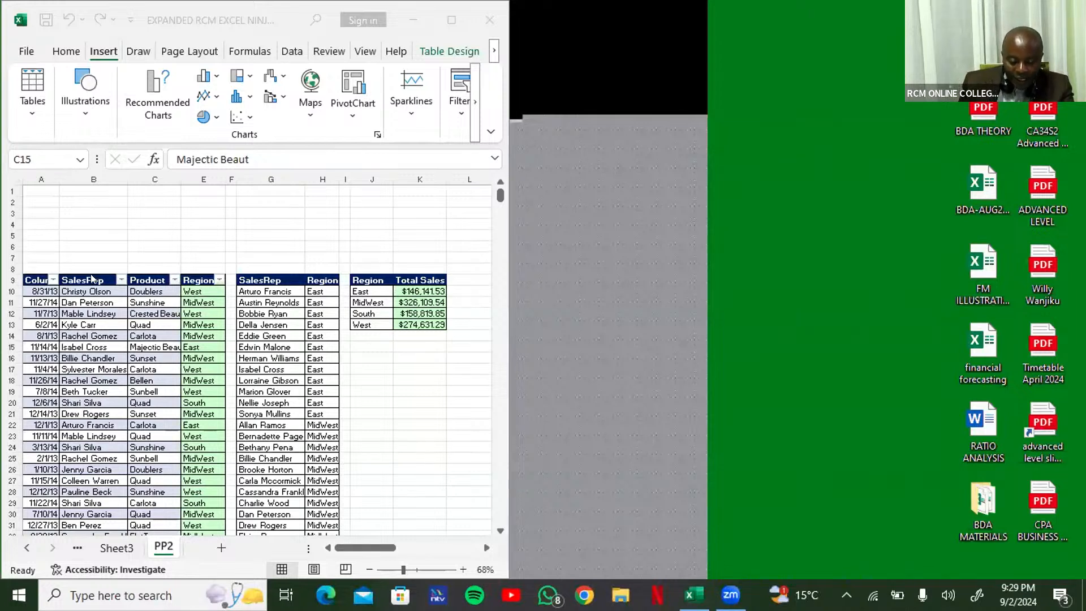
- Widen the Excel window and insert a Region slicer from cell C15 of the sales table
click(126, 351)
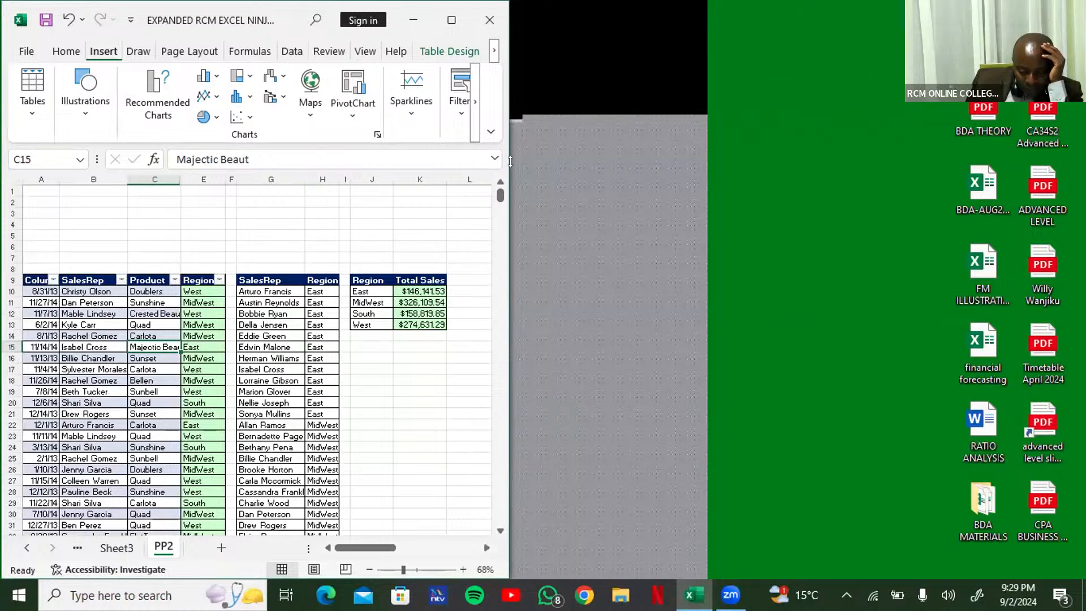
drag(510, 161, 833, 161)
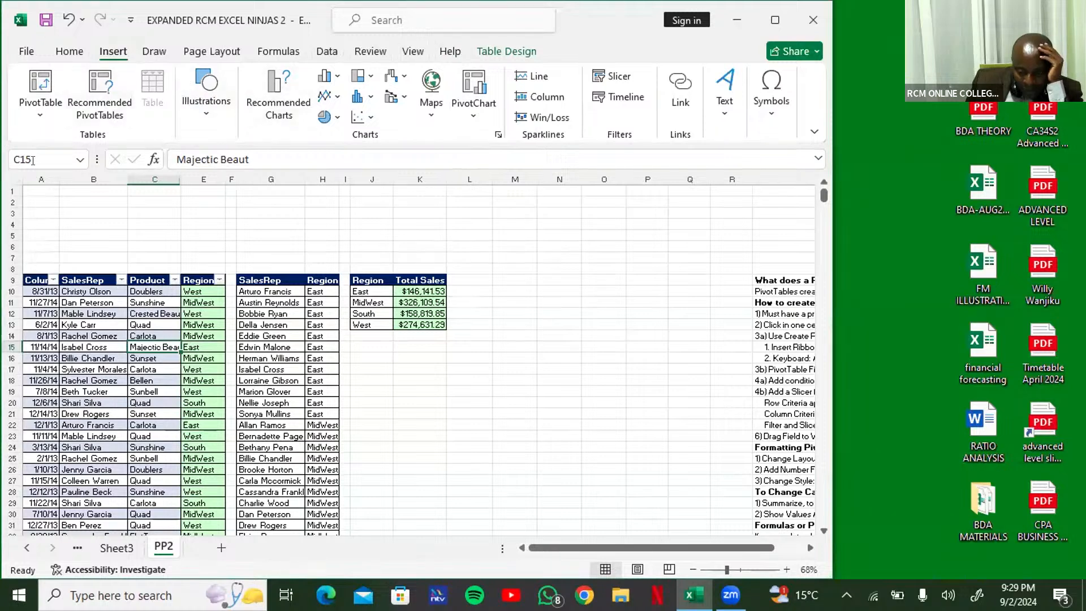
click(613, 75)
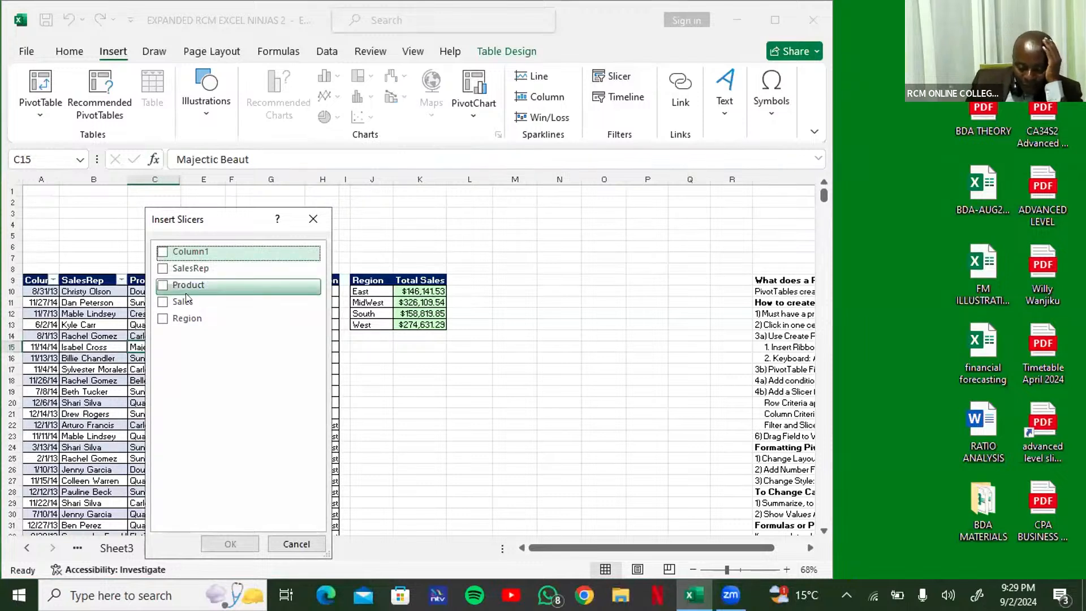
click(166, 319)
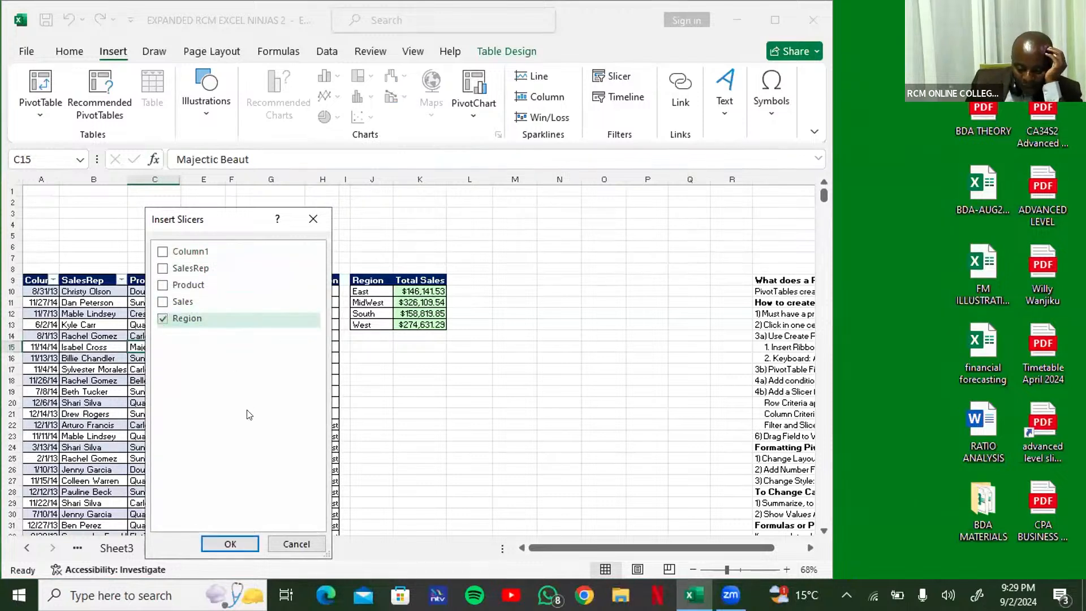
click(230, 544)
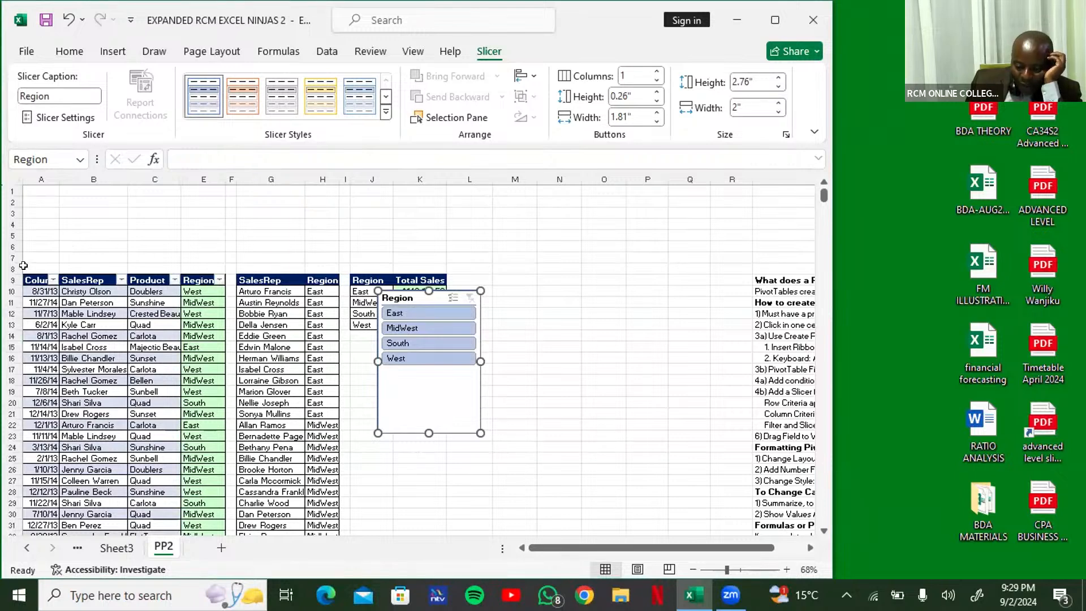
- Set the Region slicer's buttons to 4 columns
click(656, 71)
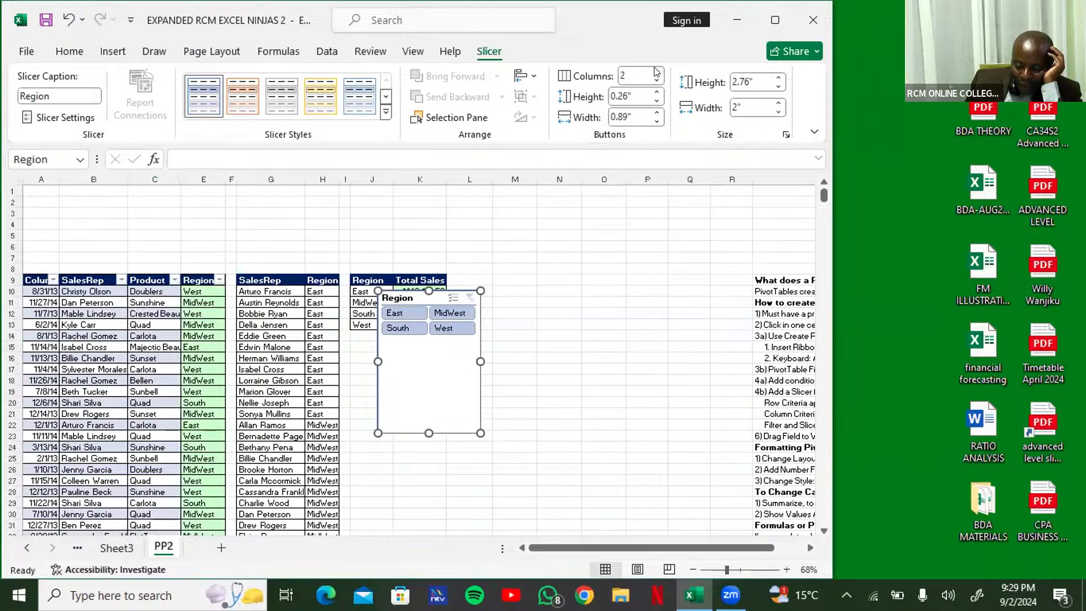
click(656, 72)
click(656, 71)
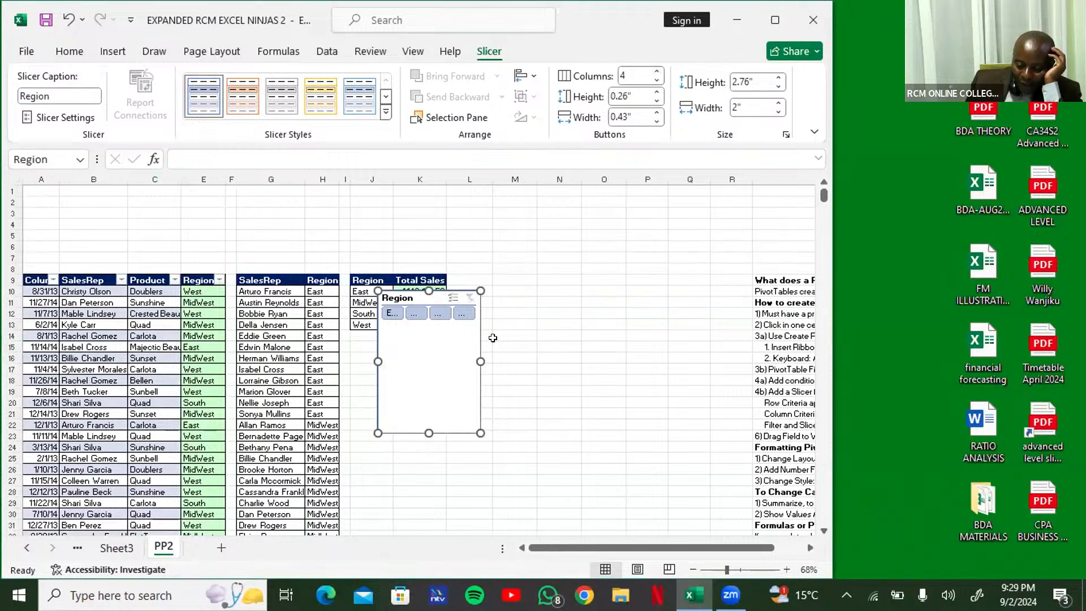
- Resize the Region slicer to fit one row of buttons, about 3.91" wide, and place it above the sales table
drag(480, 360, 581, 362)
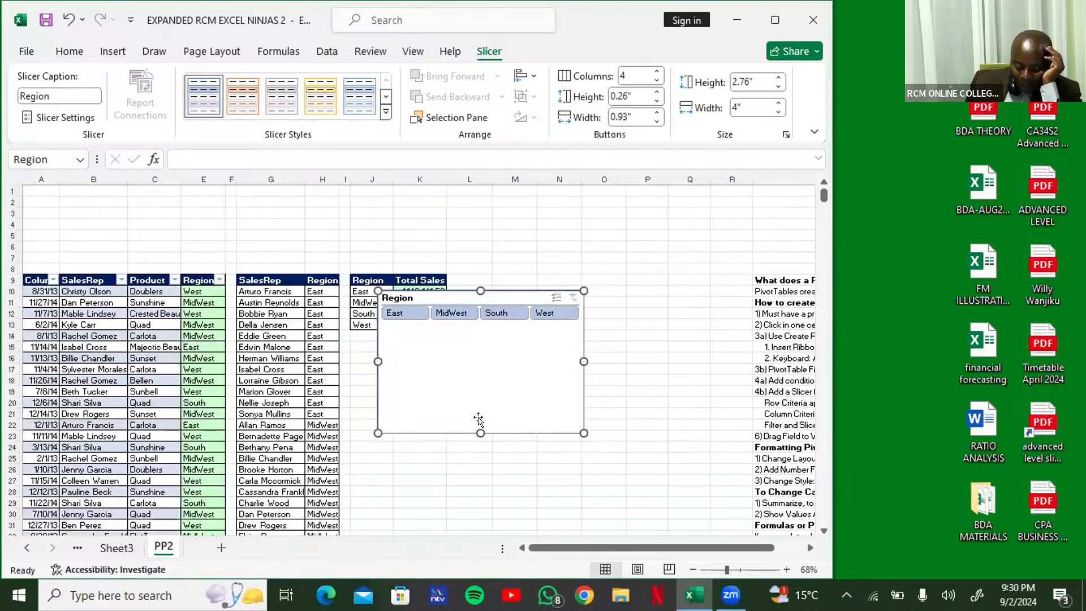
drag(483, 403, 487, 341)
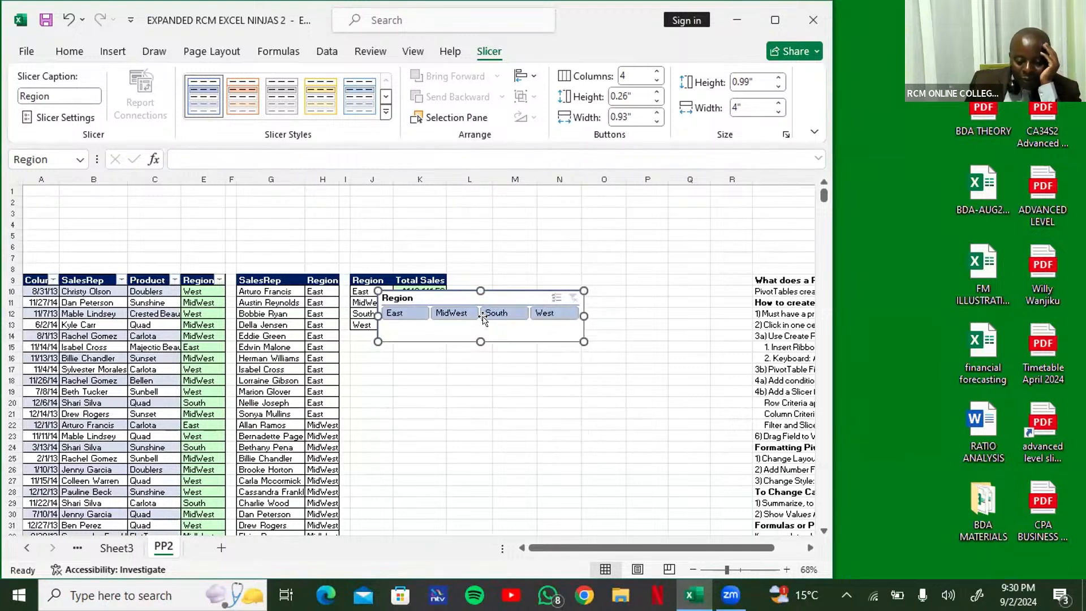
drag(457, 299, 138, 250)
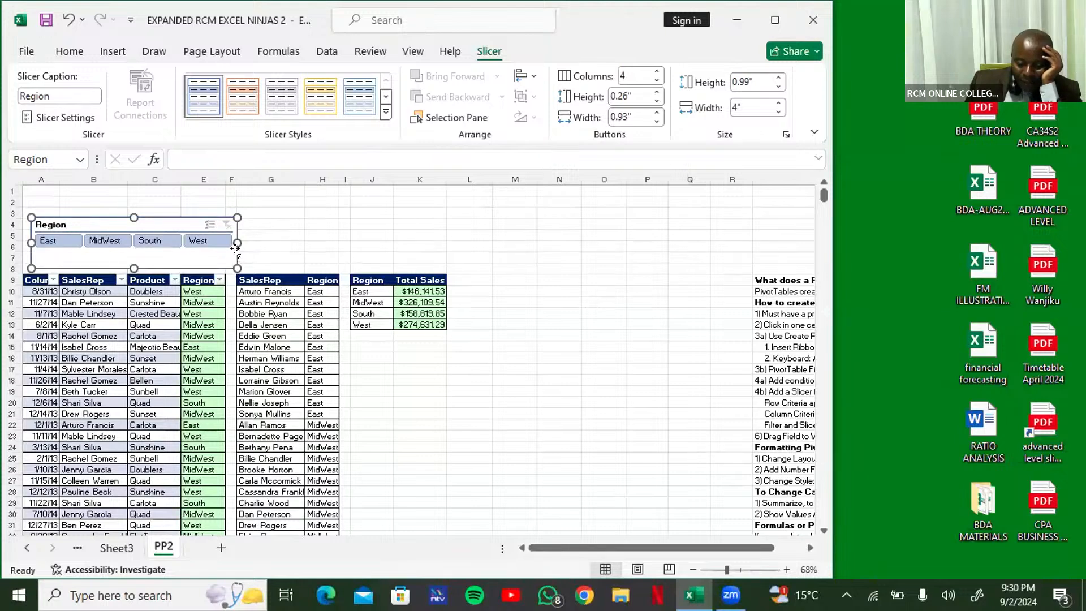
mouse_move(232, 236)
mouse_down()
mouse_move(339, 247)
mouse_move(226, 245)
mouse_up()
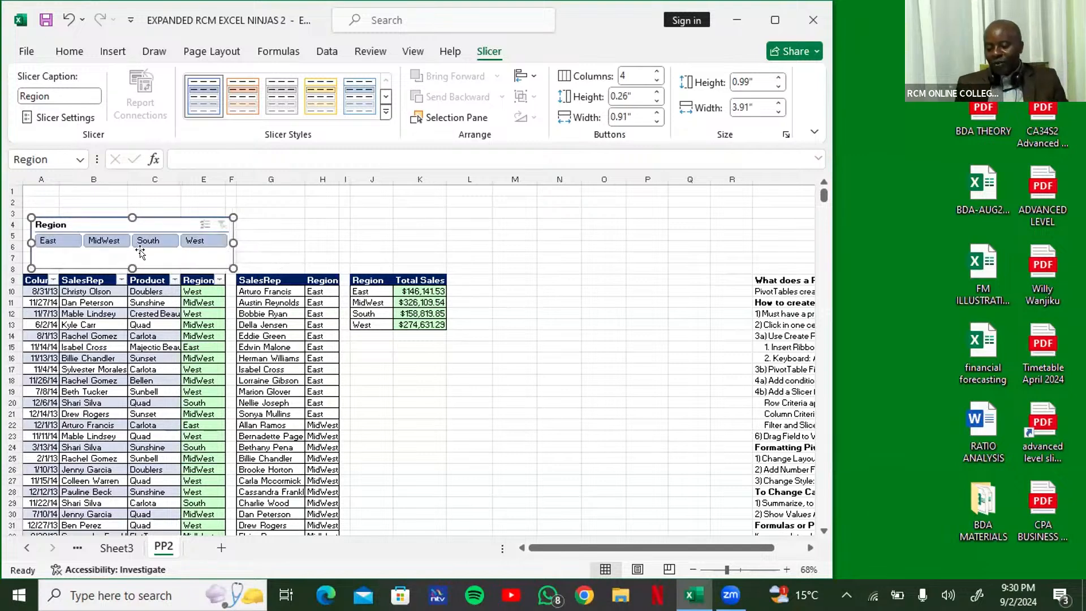
drag(132, 265, 136, 259)
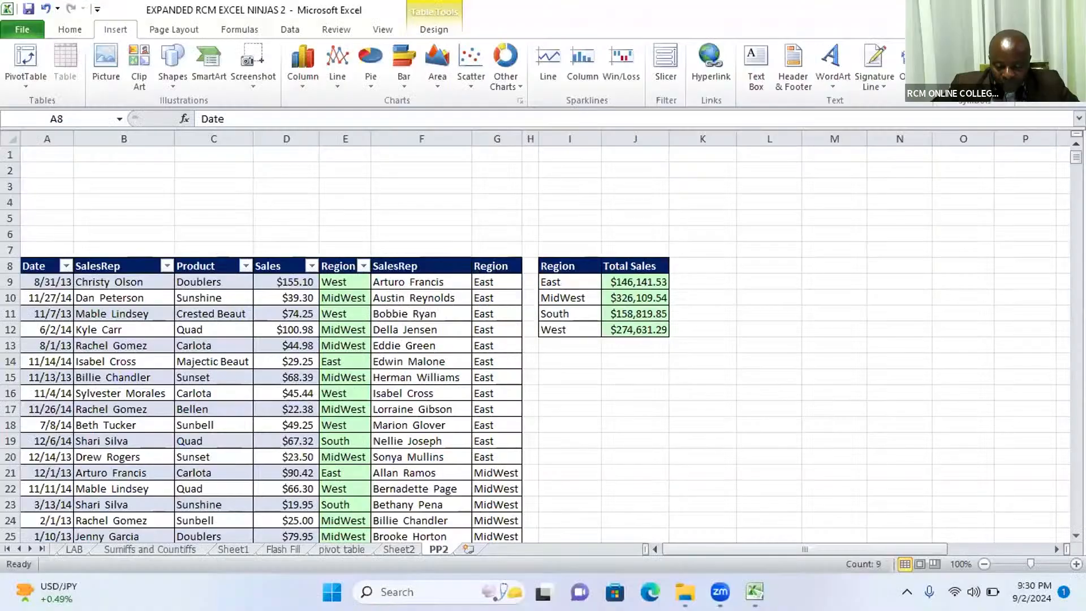
mouse_move(755, 592)
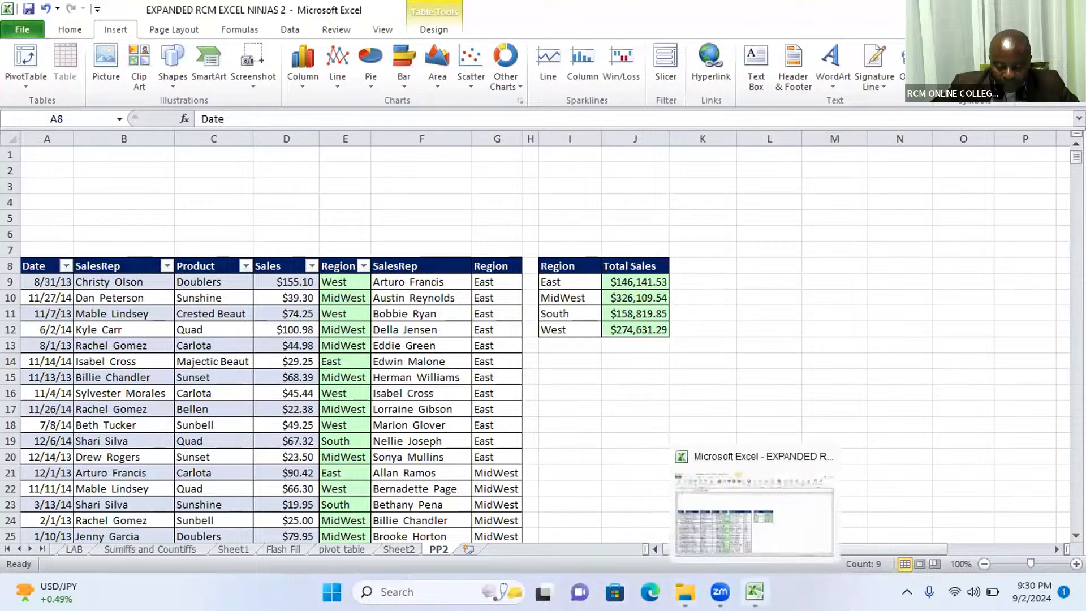
click(755, 591)
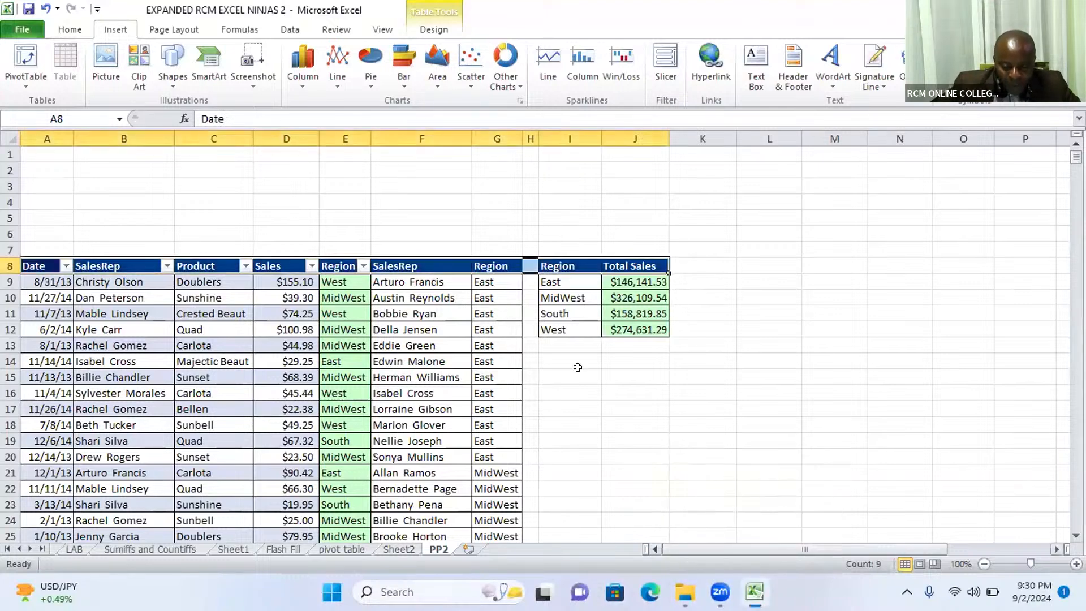
click(187, 361)
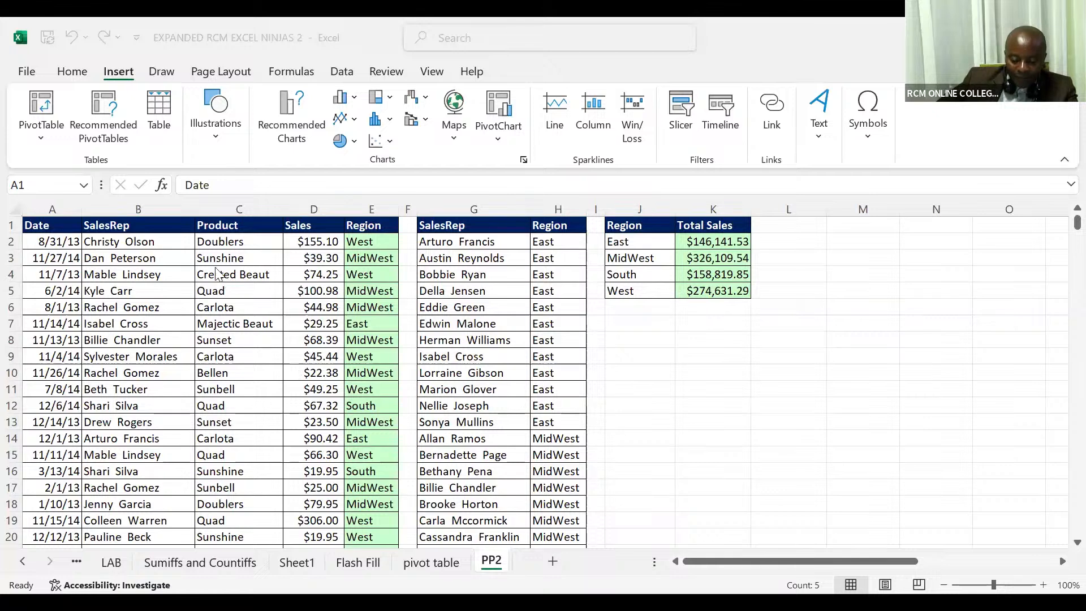
- Convert the PP2 sales list, range A1:E10001, to a table with headers
click(210, 244)
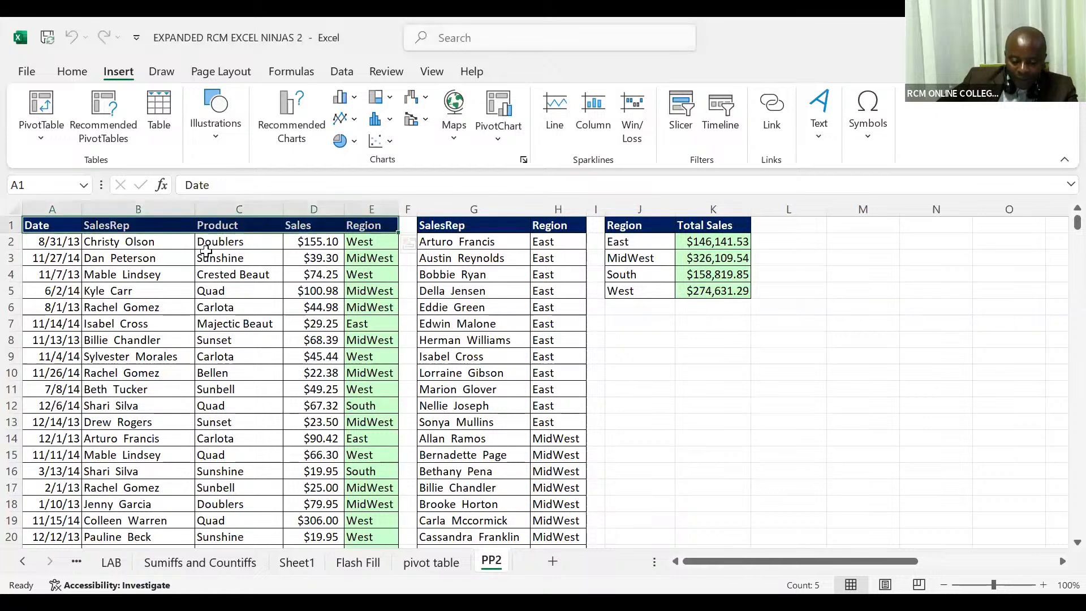
click(206, 253)
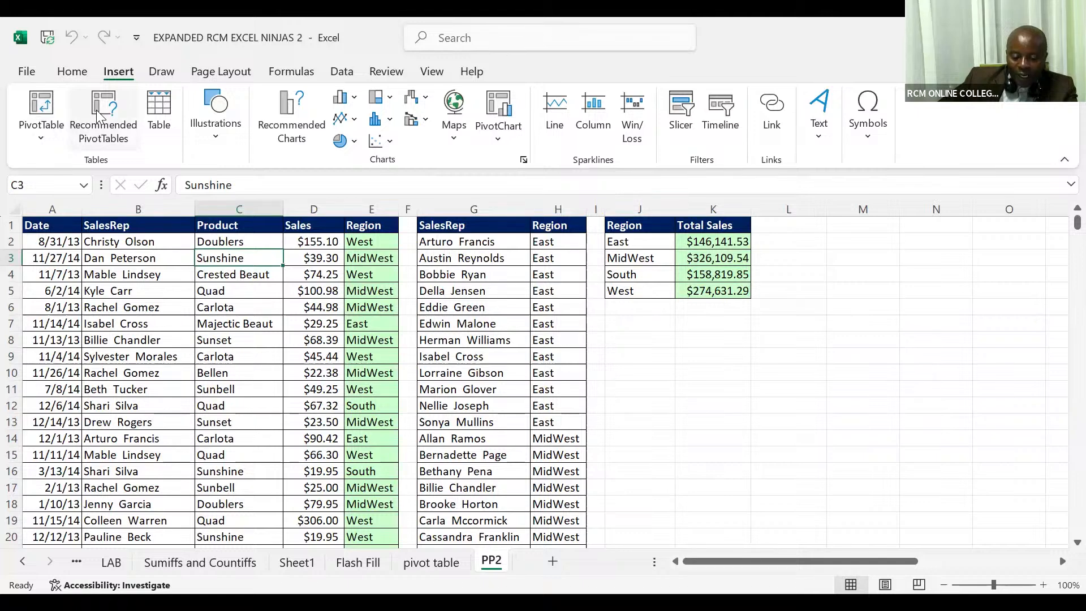
click(159, 115)
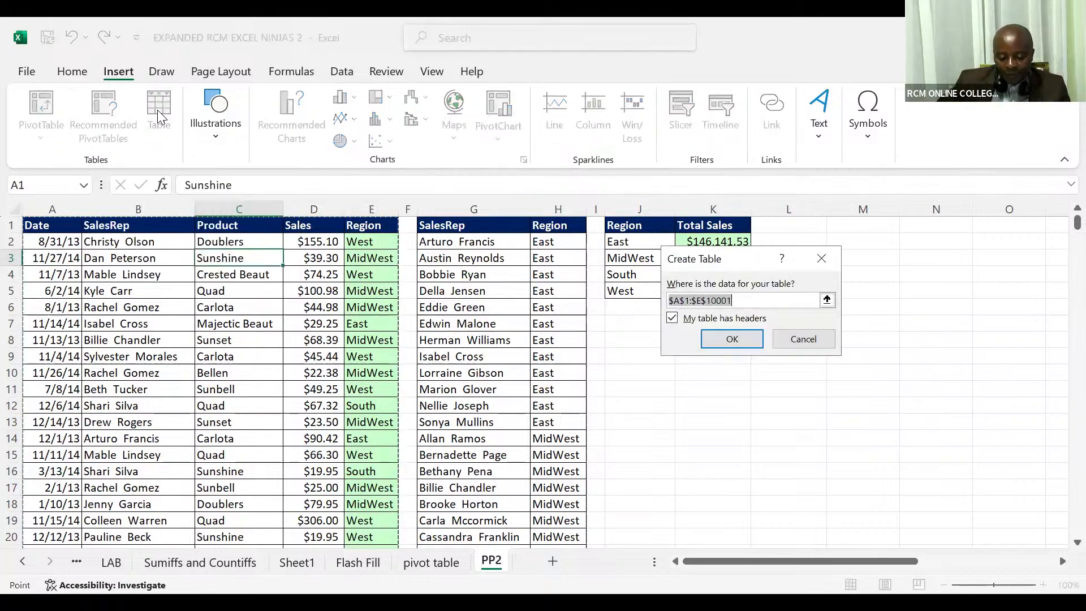
click(710, 341)
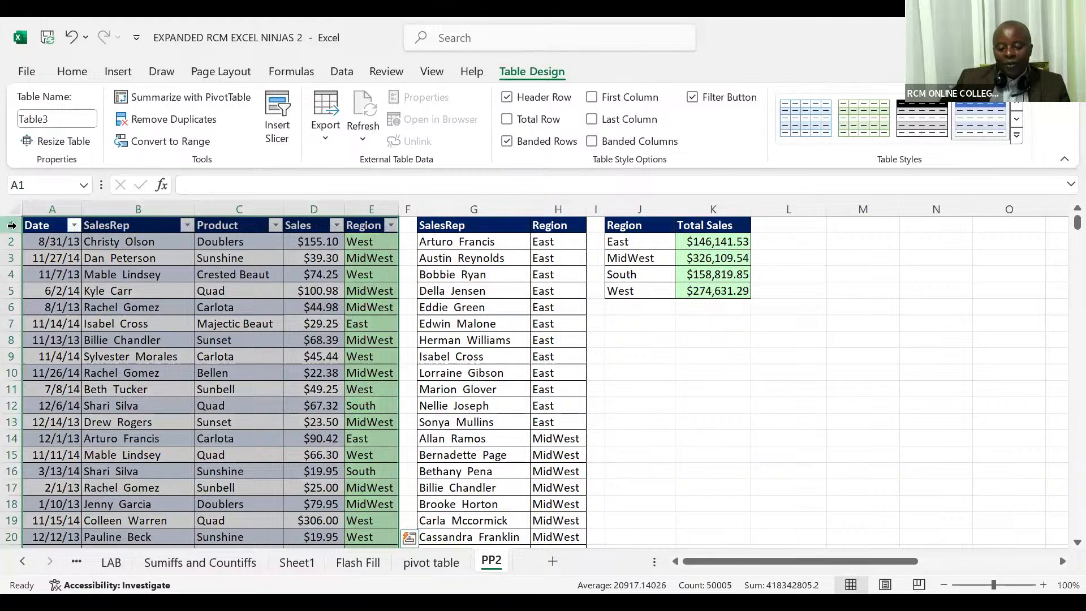
- Insert a Region slicer from cell C3 of the sales table
click(11, 225)
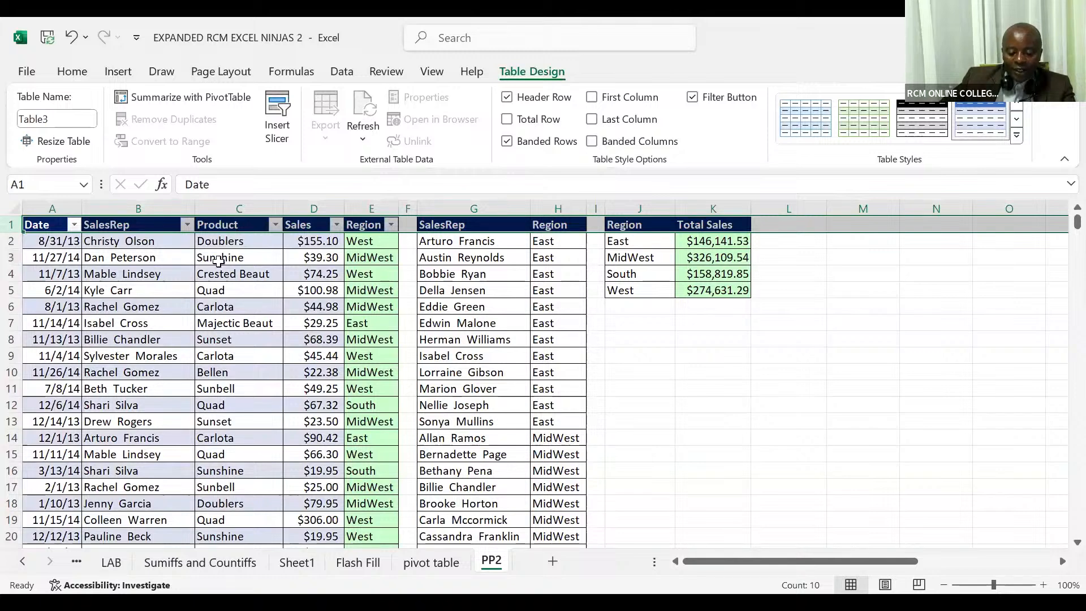
click(213, 263)
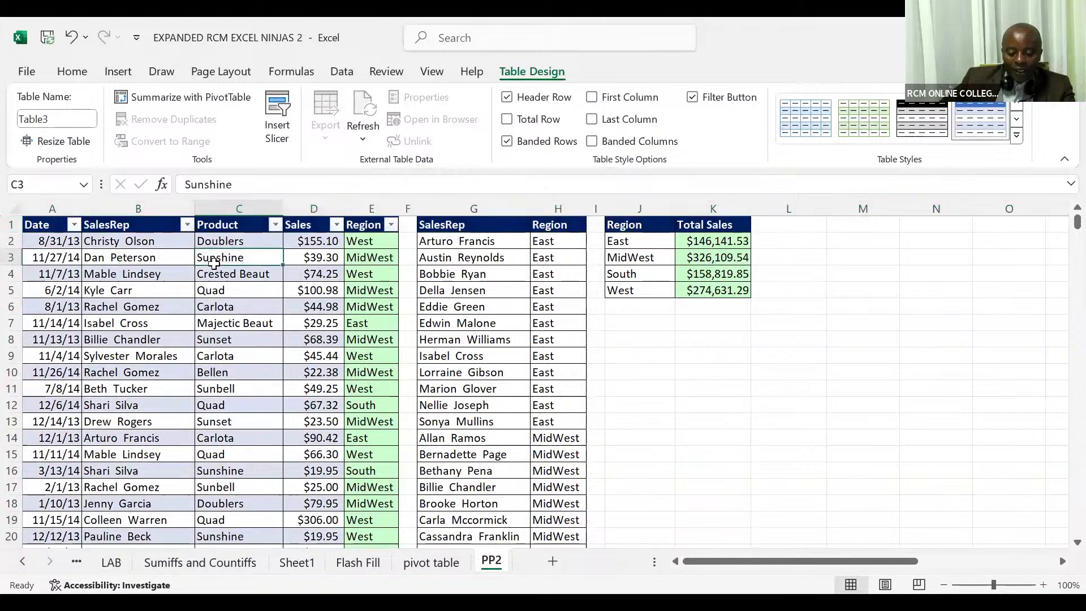
click(127, 78)
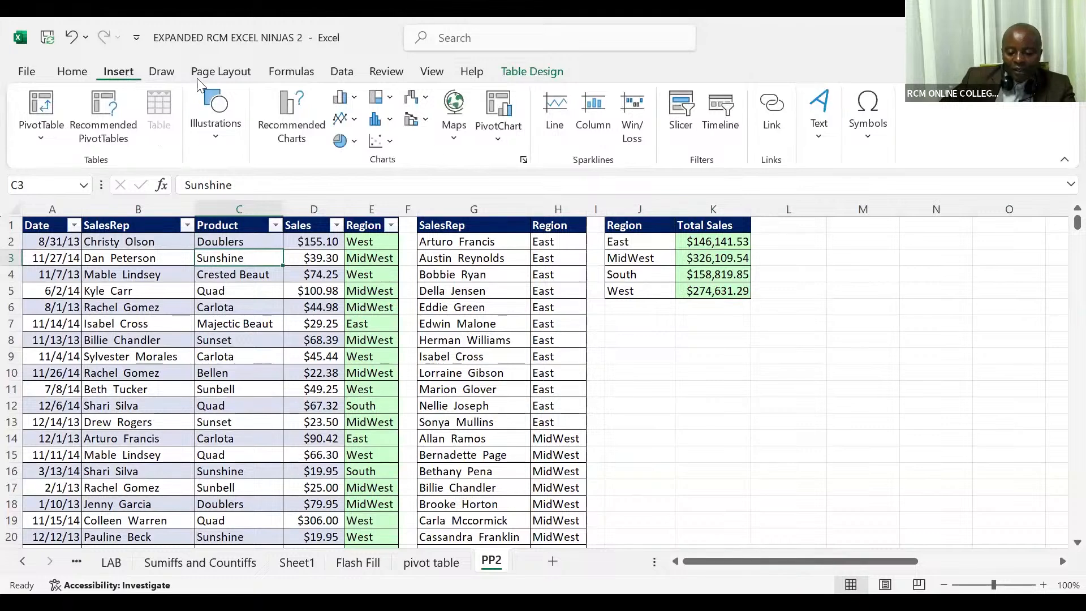
click(682, 113)
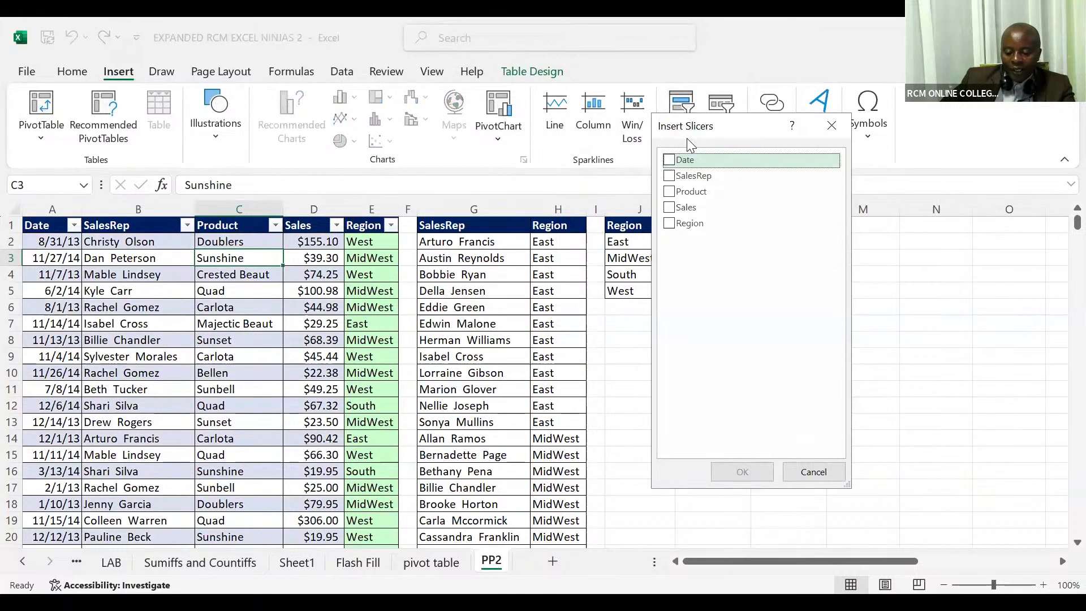
click(673, 224)
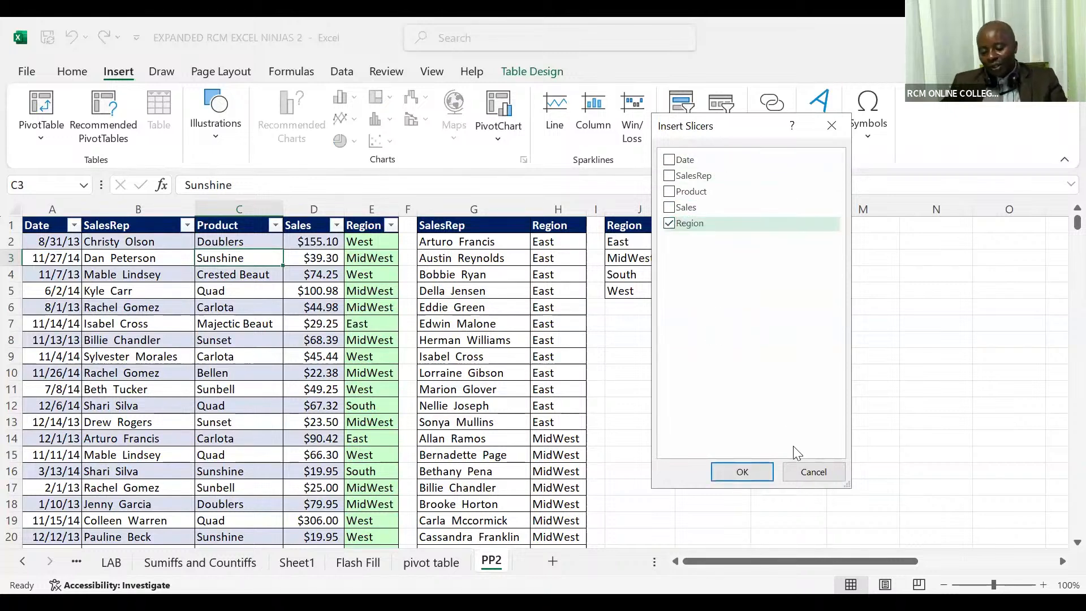
click(744, 471)
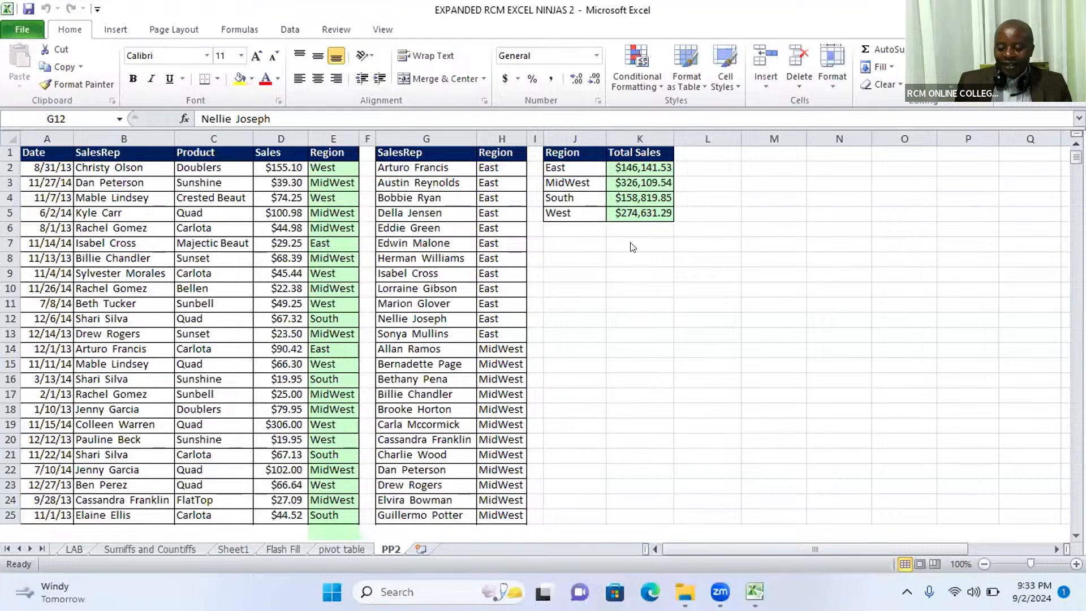
- Create a table with headers from the sales list A1:E10001, starting at cell D8
click(184, 250)
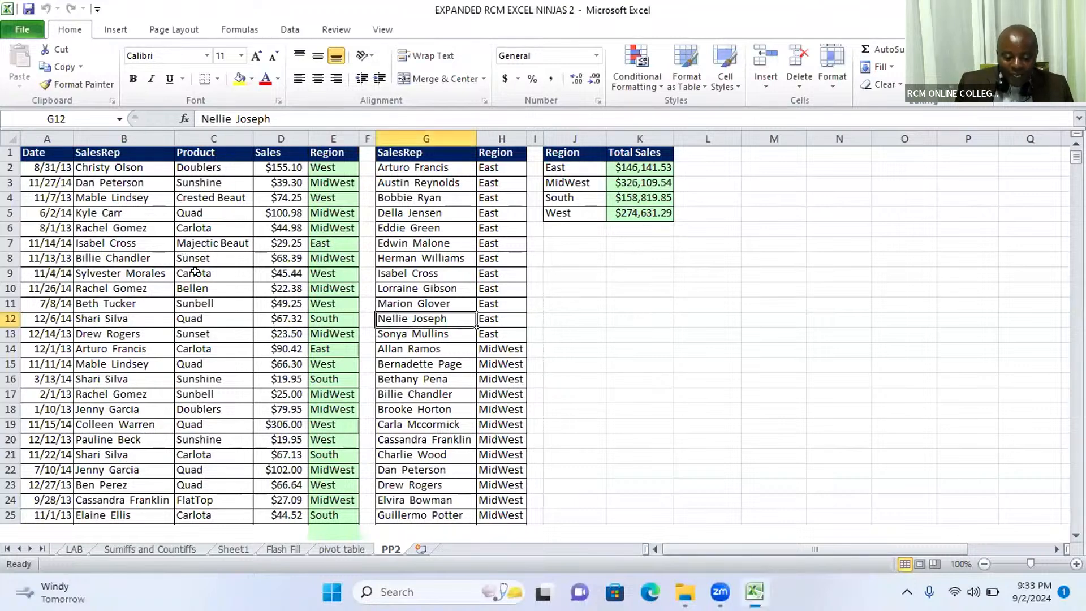
click(195, 272)
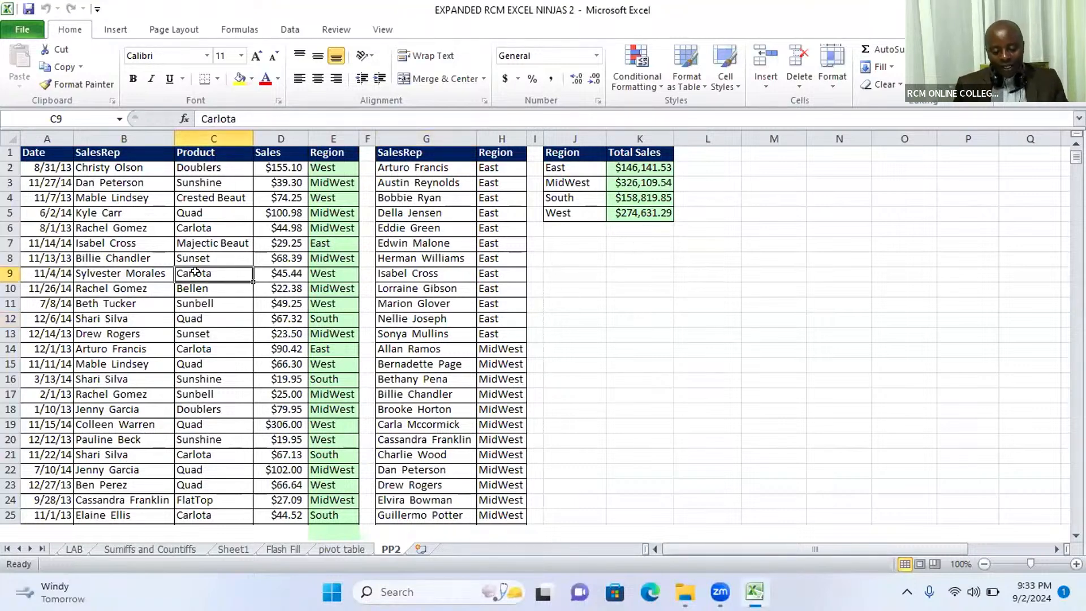
click(262, 253)
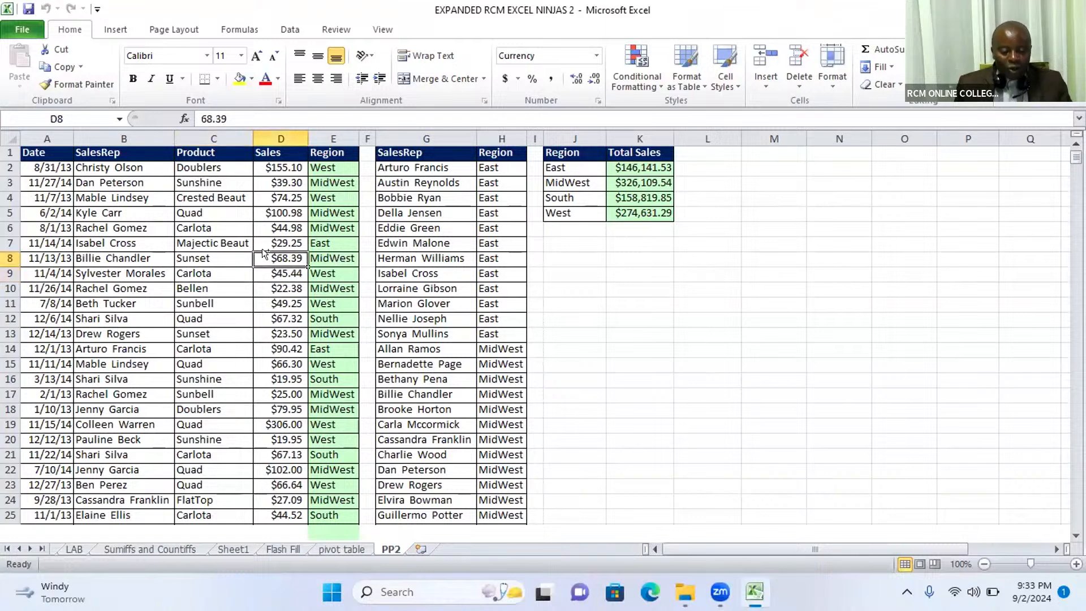
key(ctrl+t)
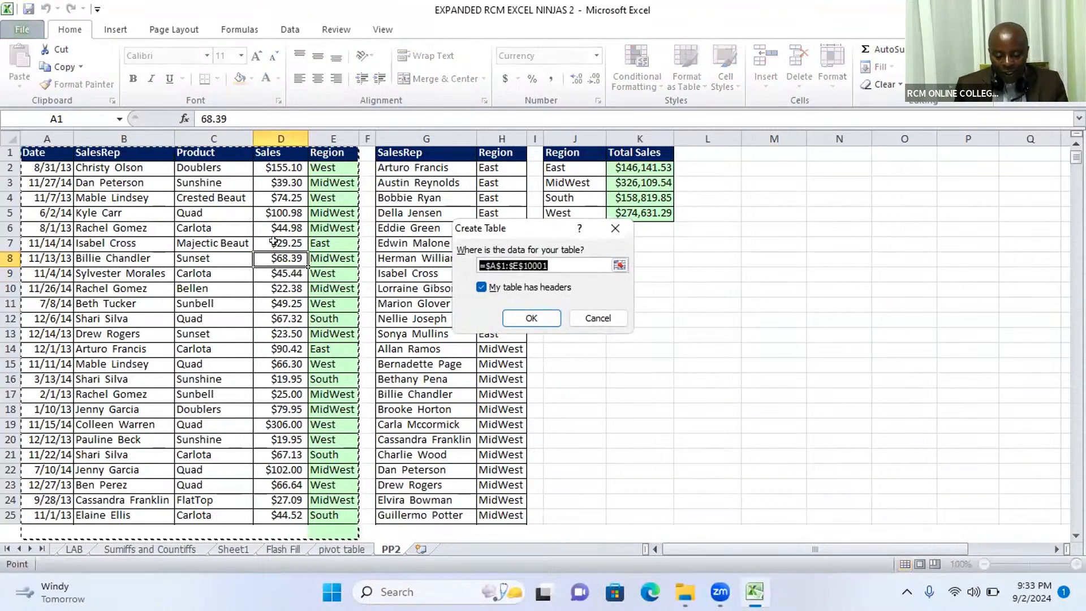
click(530, 318)
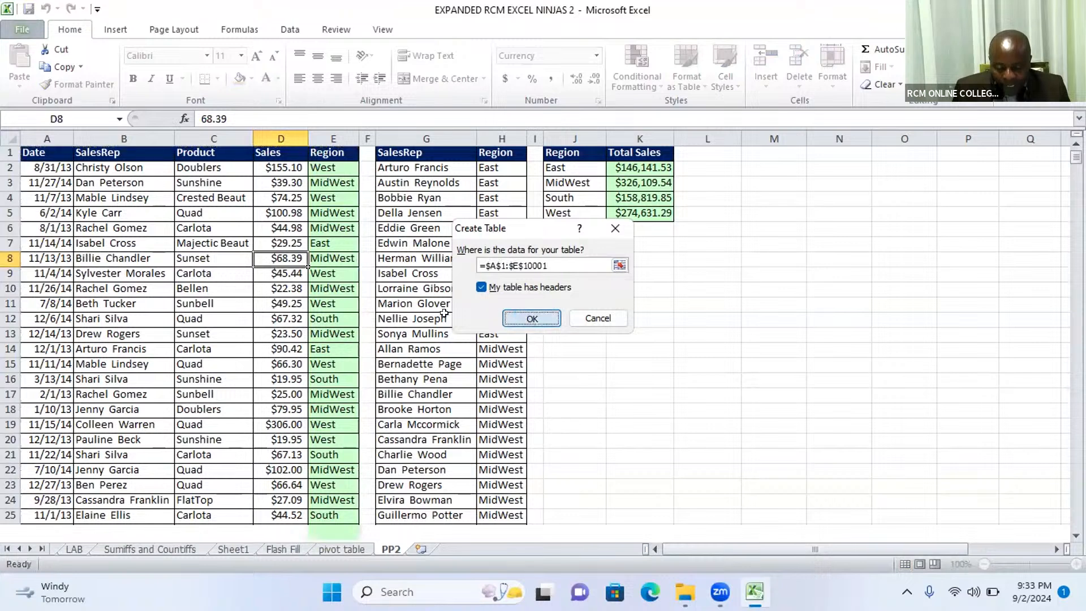
- Try to insert a slicer from cell D8 of the sales table and dismiss the Existing Connections dialog
click(260, 313)
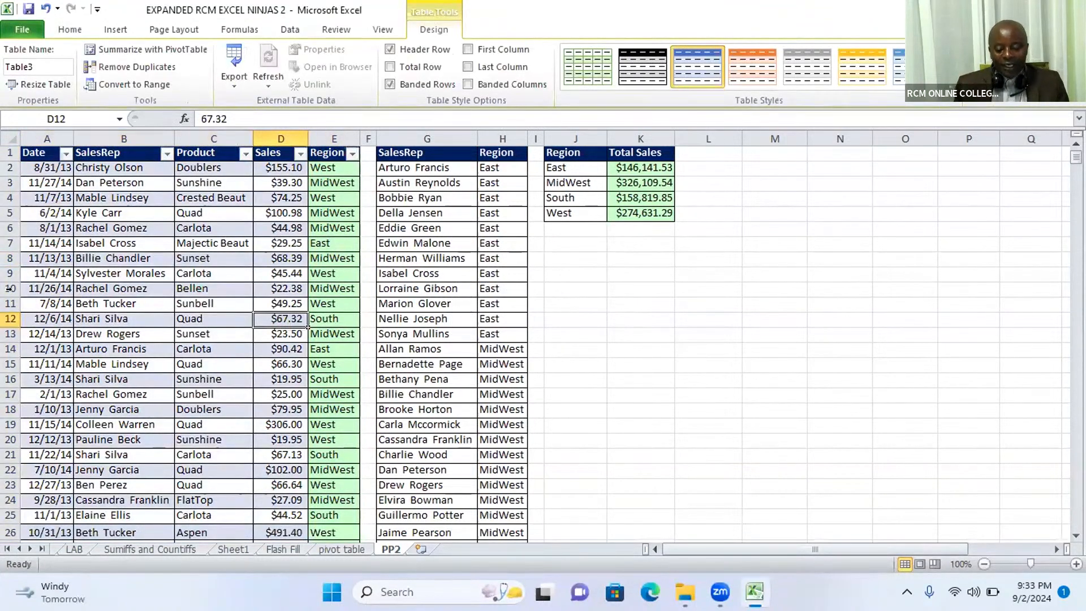
click(260, 262)
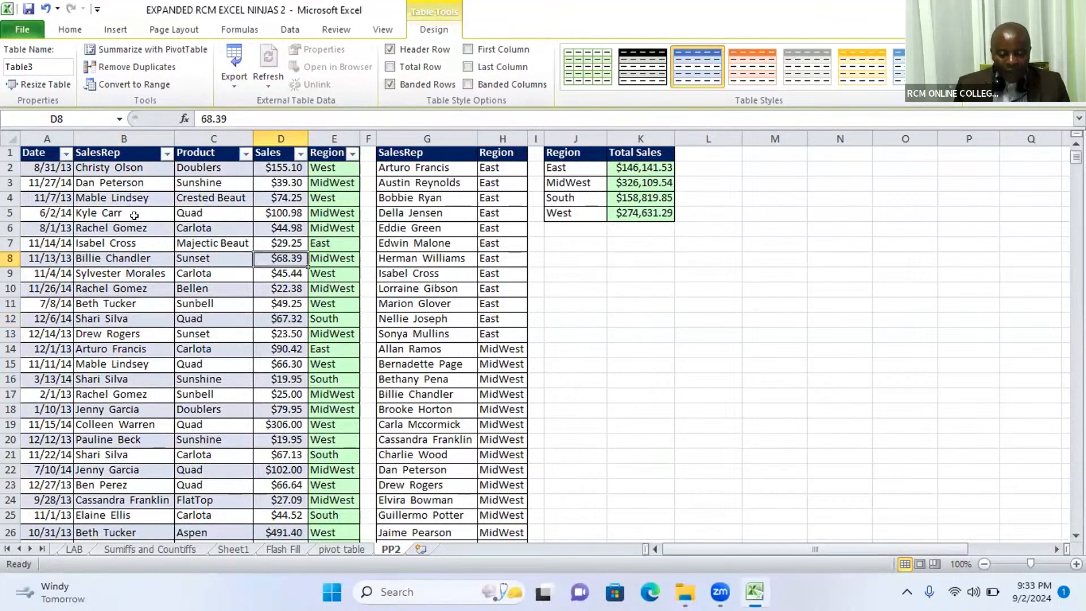
click(116, 31)
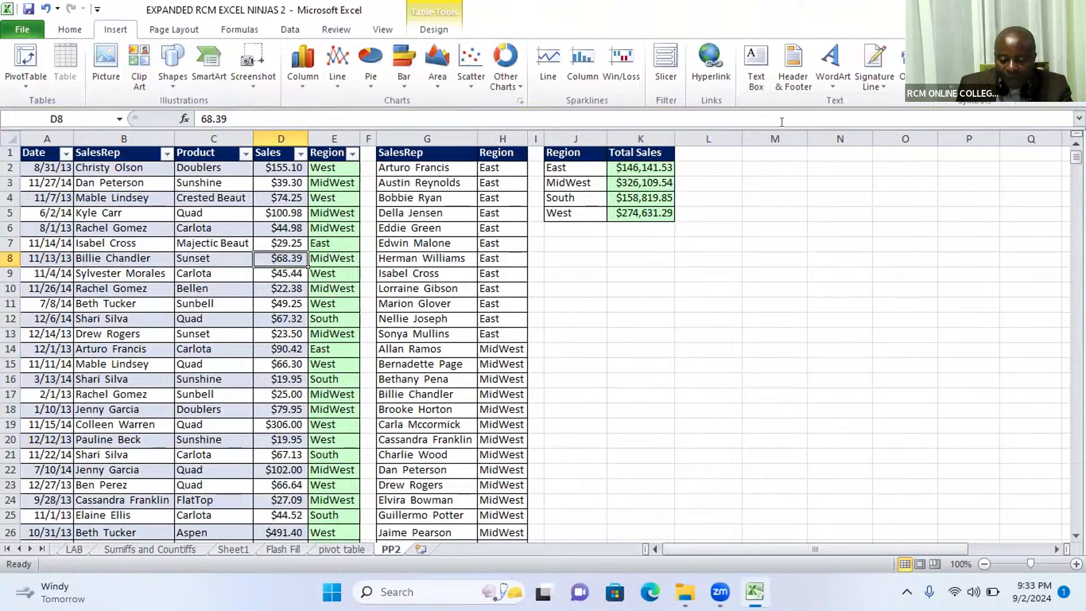
click(666, 73)
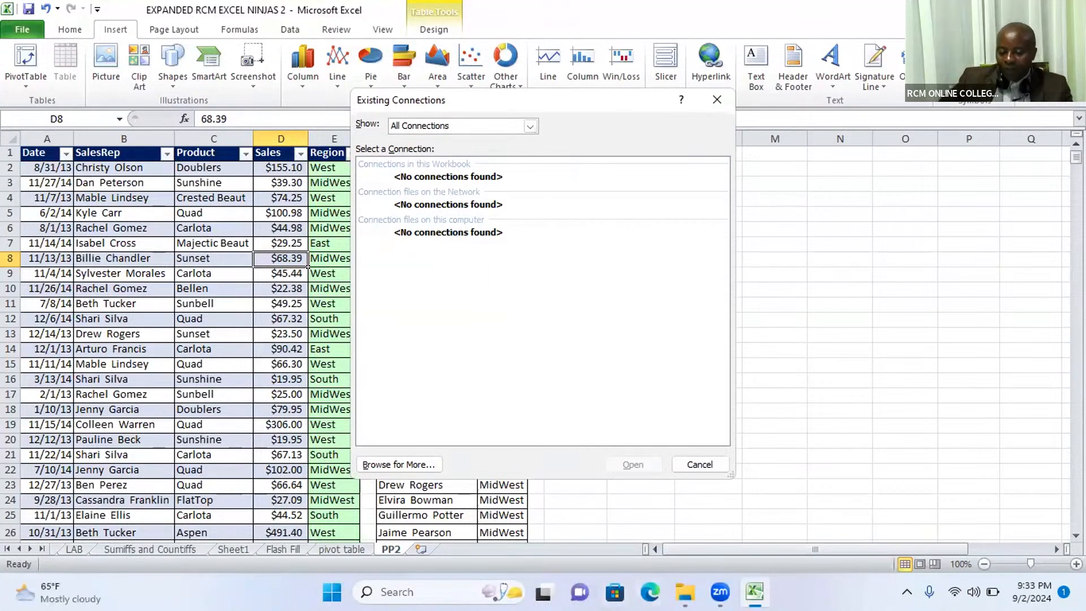
mouse_move(685, 591)
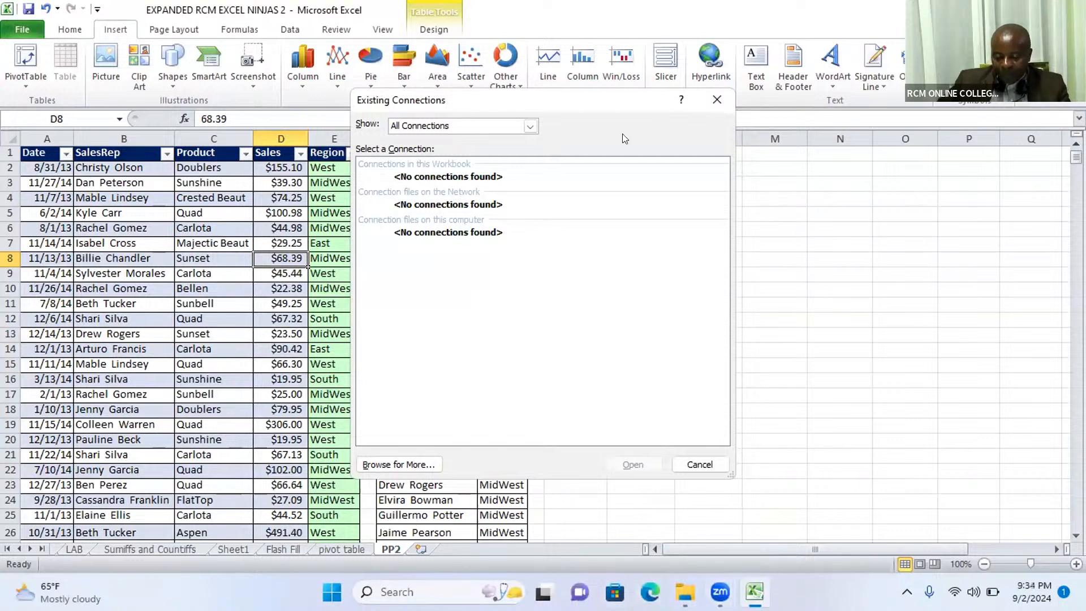
click(408, 85)
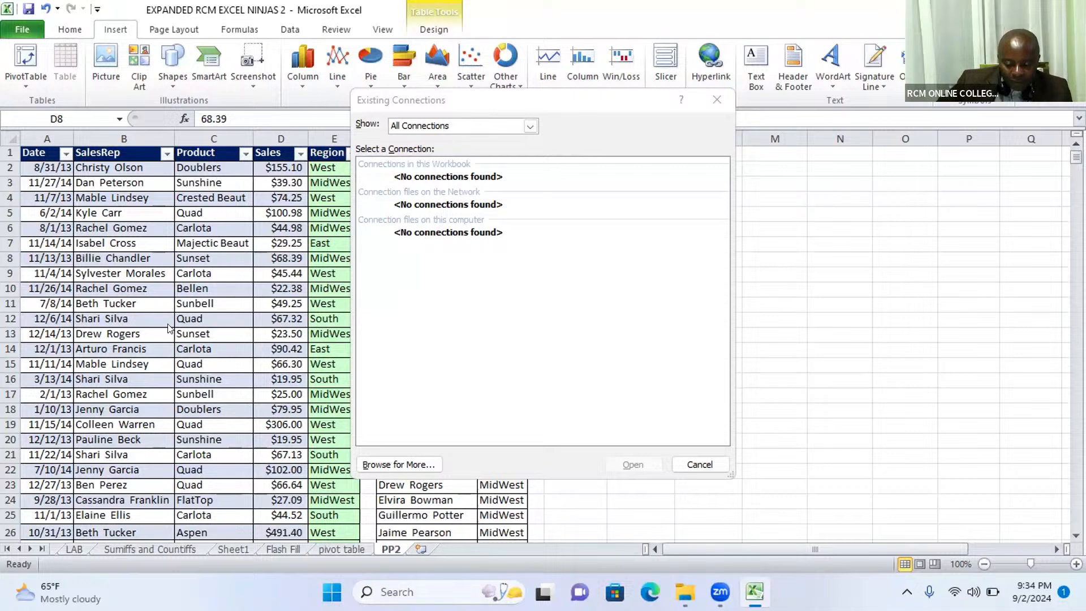
click(604, 325)
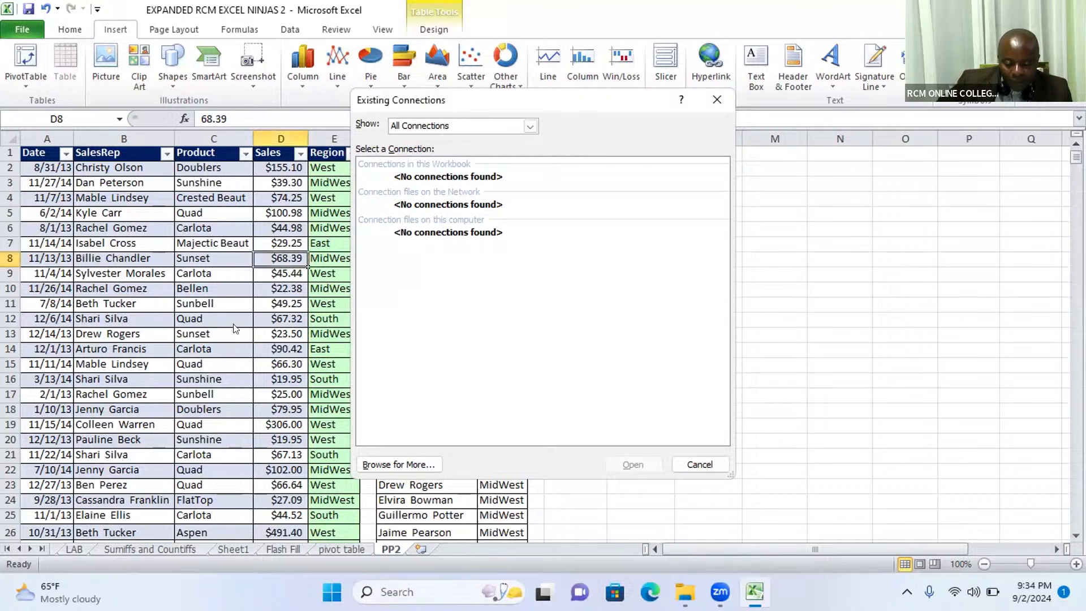
key(Escape)
click(235, 328)
click(294, 384)
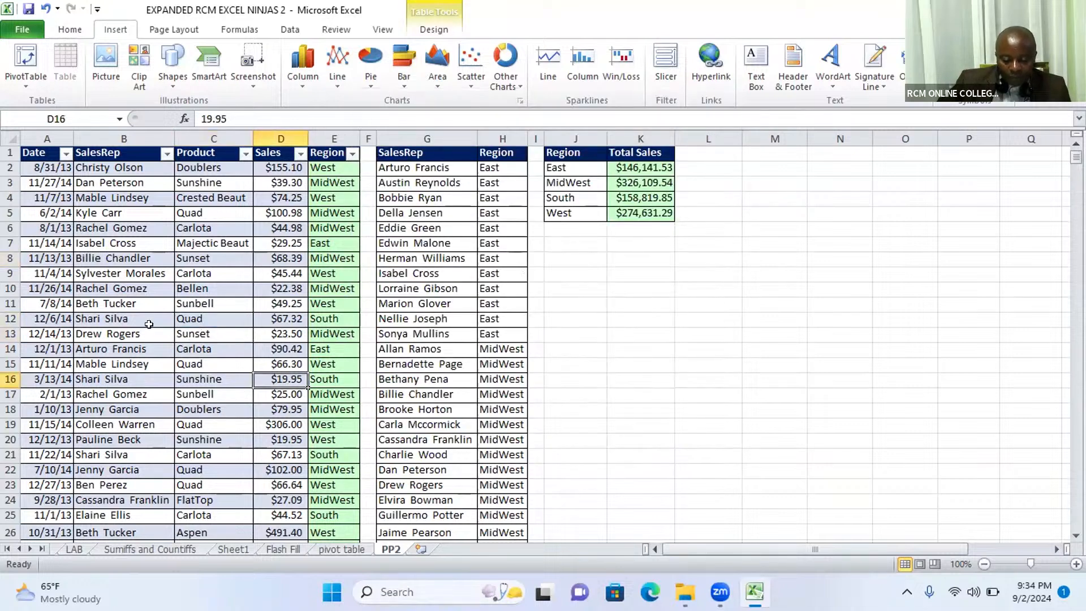
- Undo the table conversion and recreate the table with headers from A1:E10001, starting at cell D9
click(46, 9)
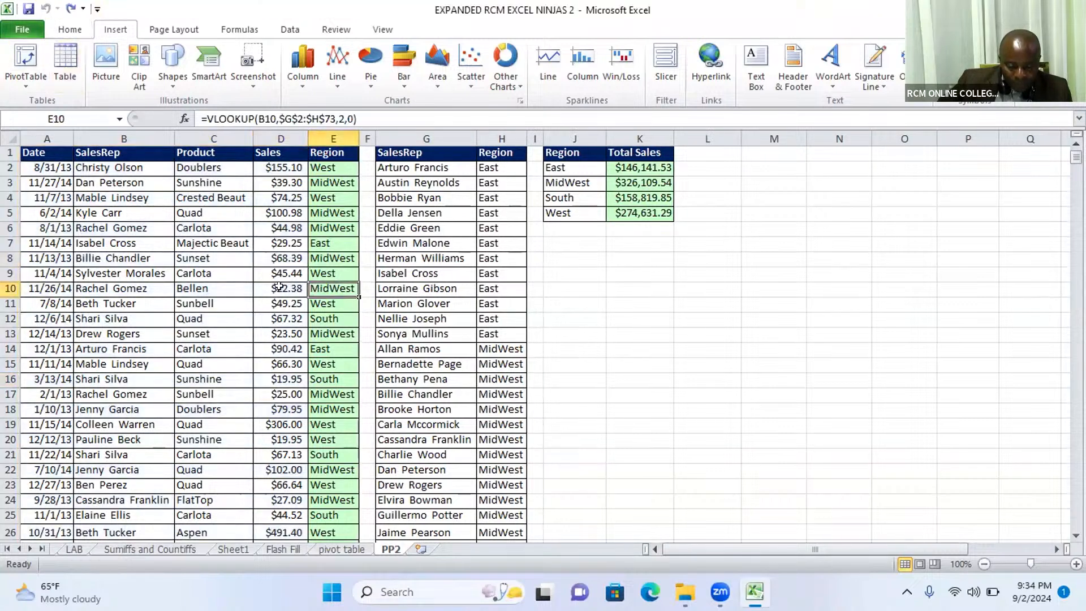
click(260, 271)
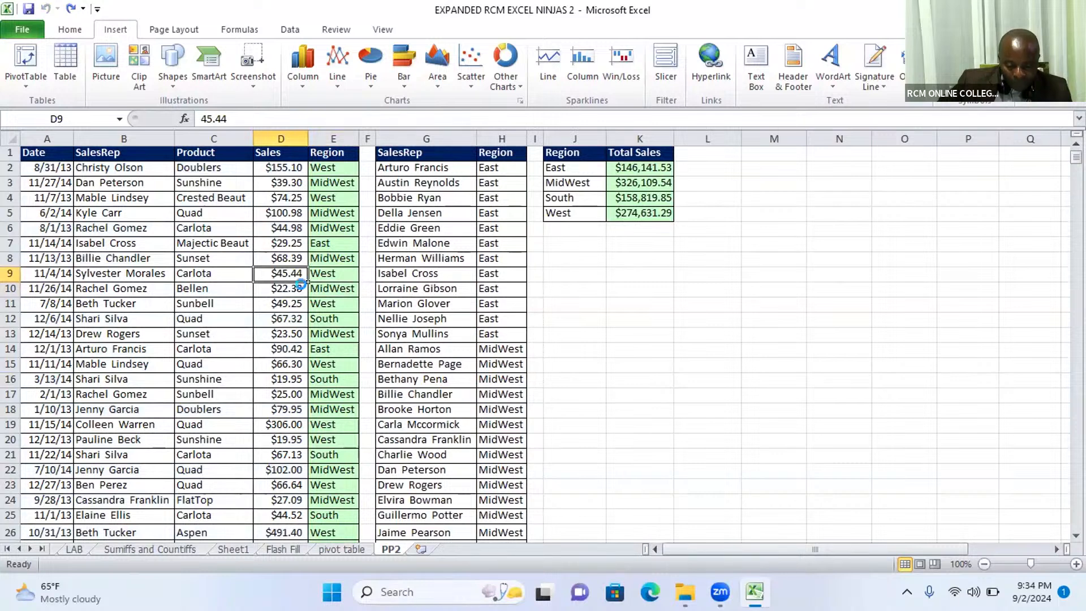
key(ctrl+t)
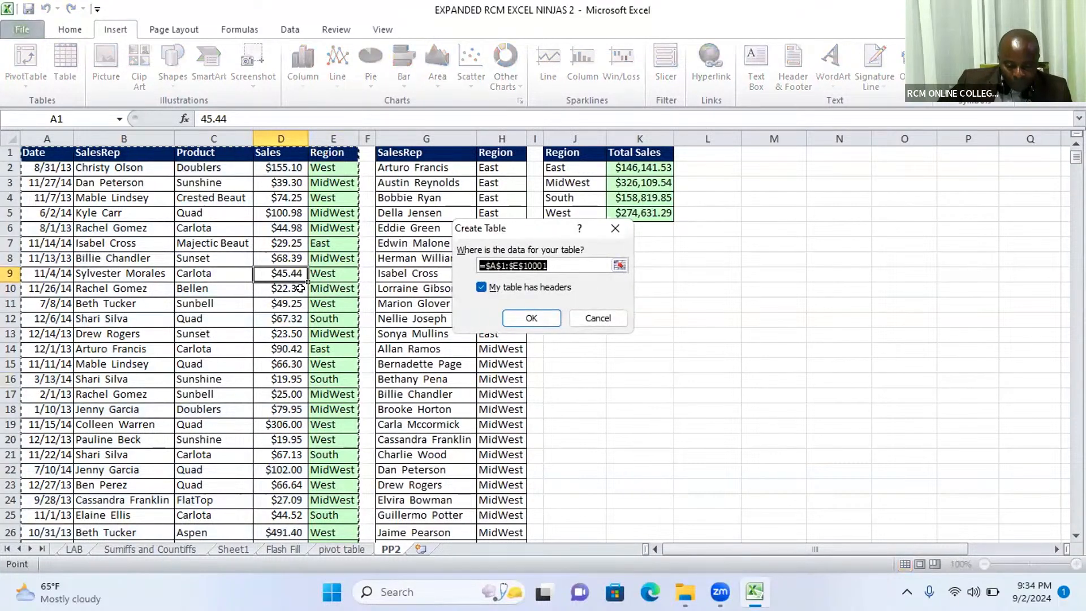
click(532, 318)
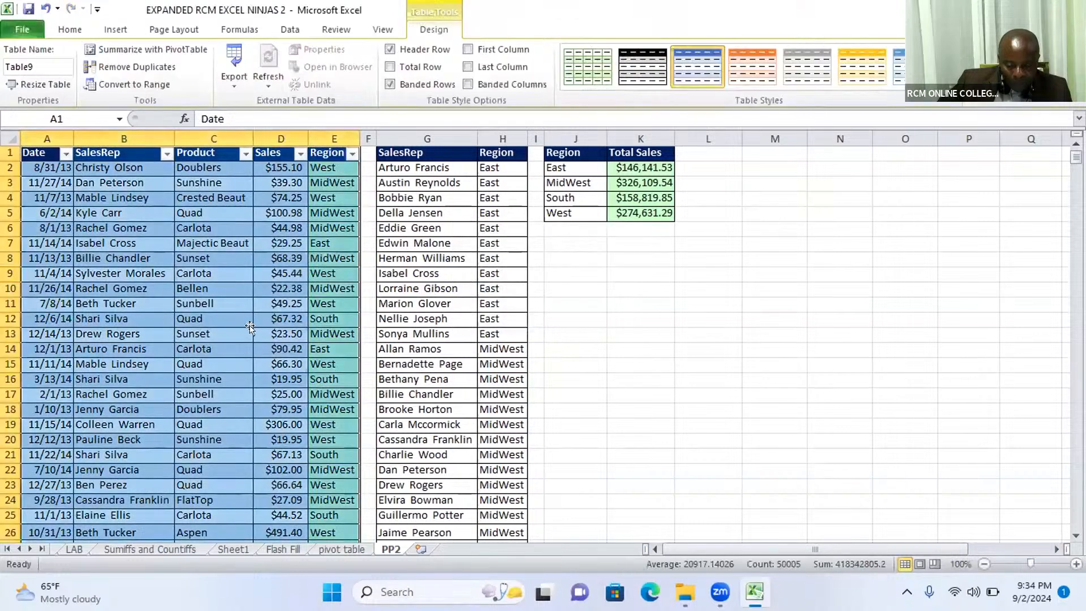
- Try to insert a slicer from cell D13 of the sales table, check the connection types offered, and dismiss the Existing Connections dialog
click(256, 333)
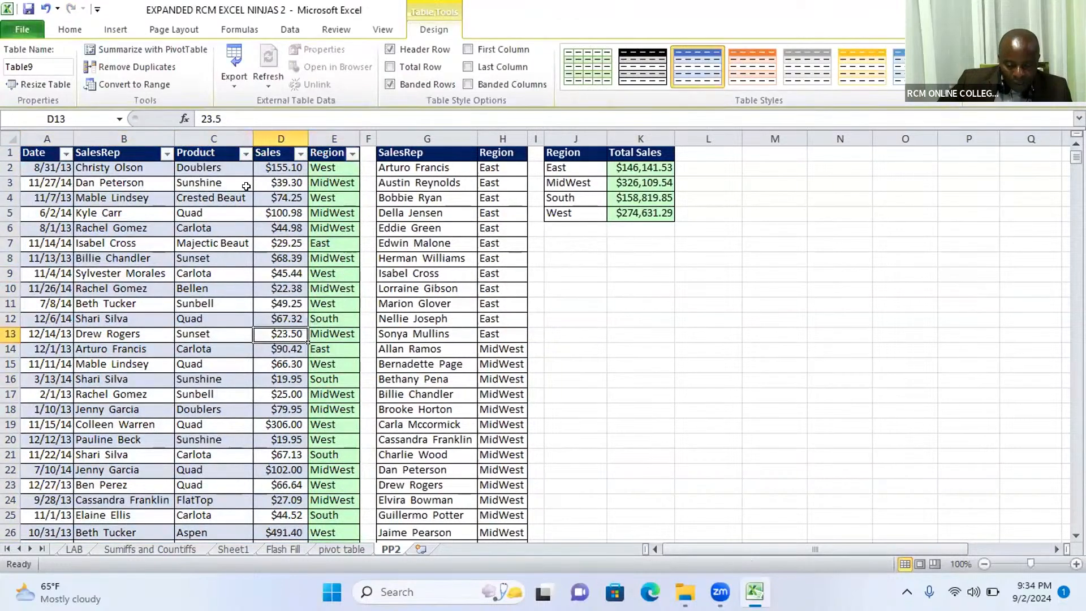
click(69, 31)
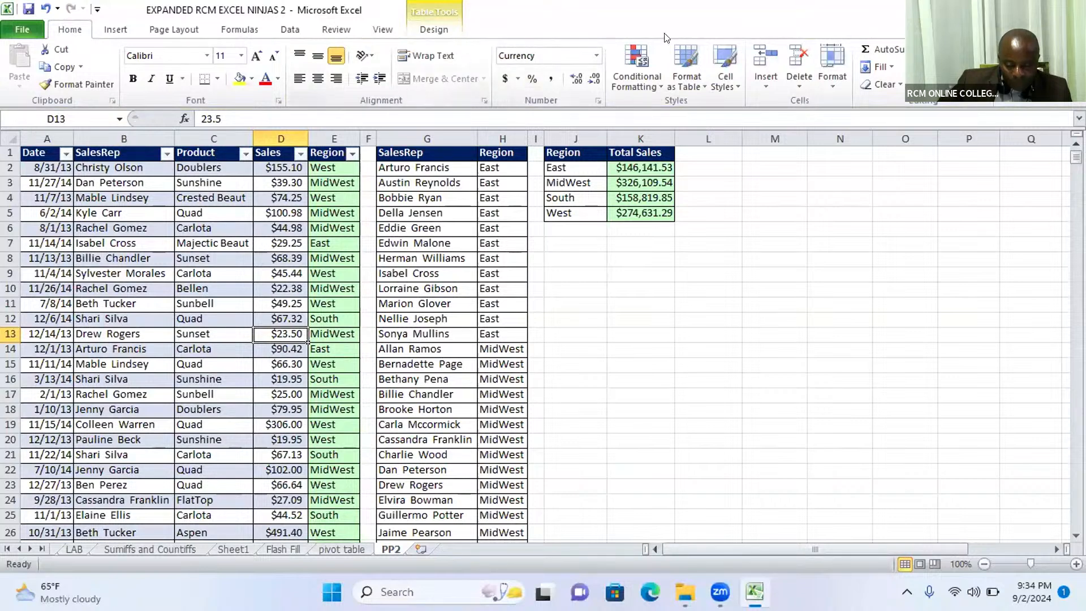
click(115, 30)
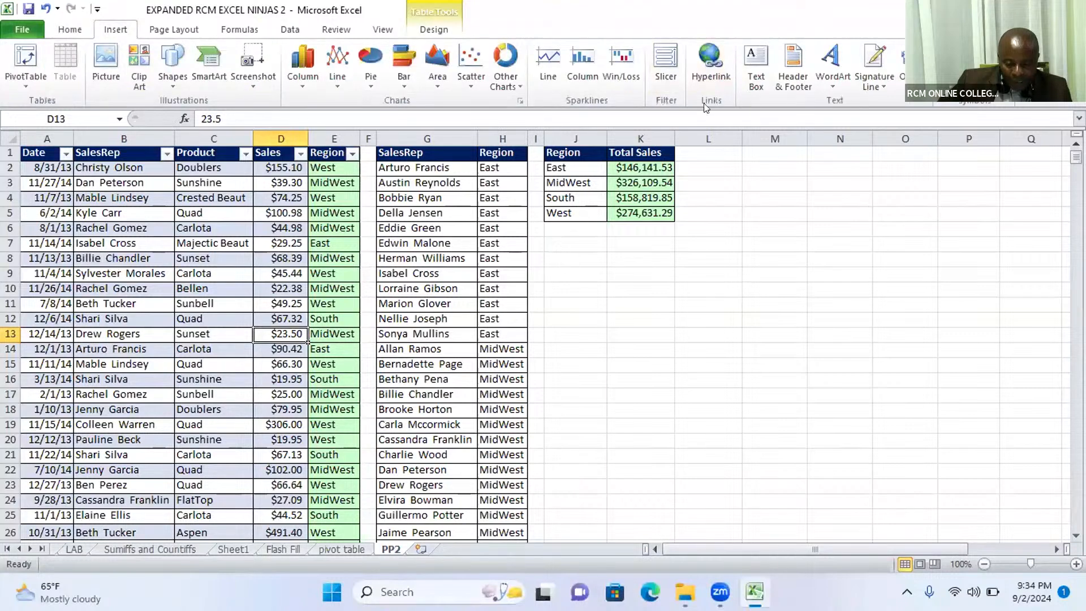
click(675, 59)
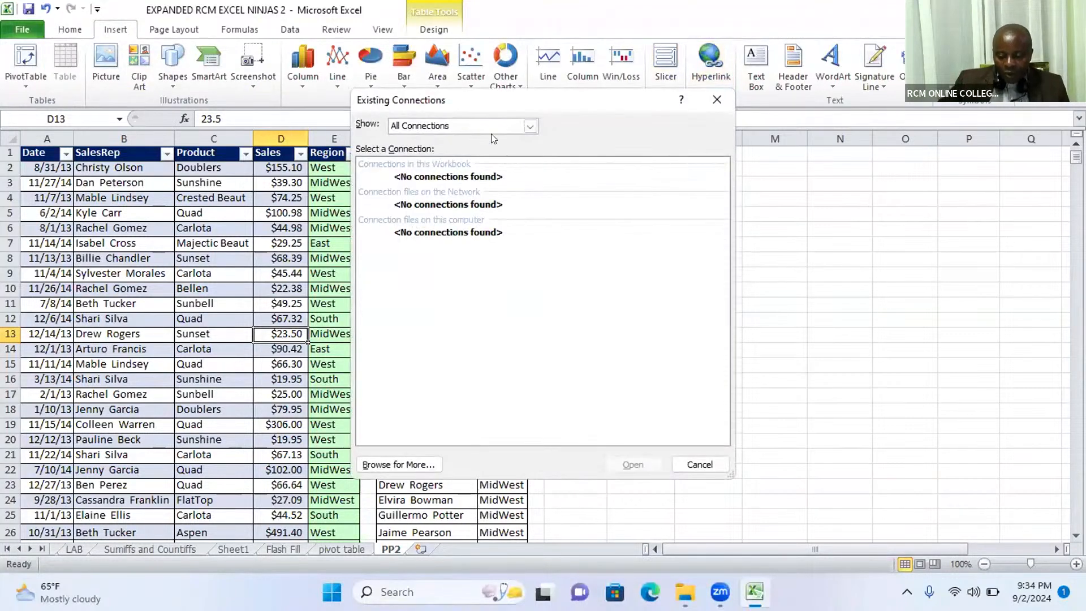
click(529, 126)
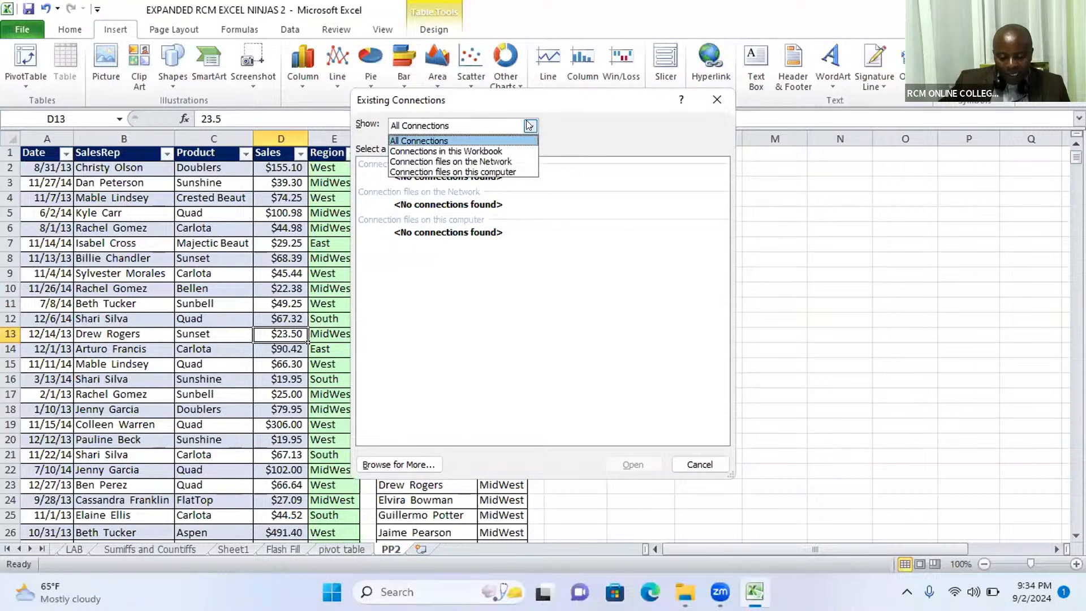
click(529, 126)
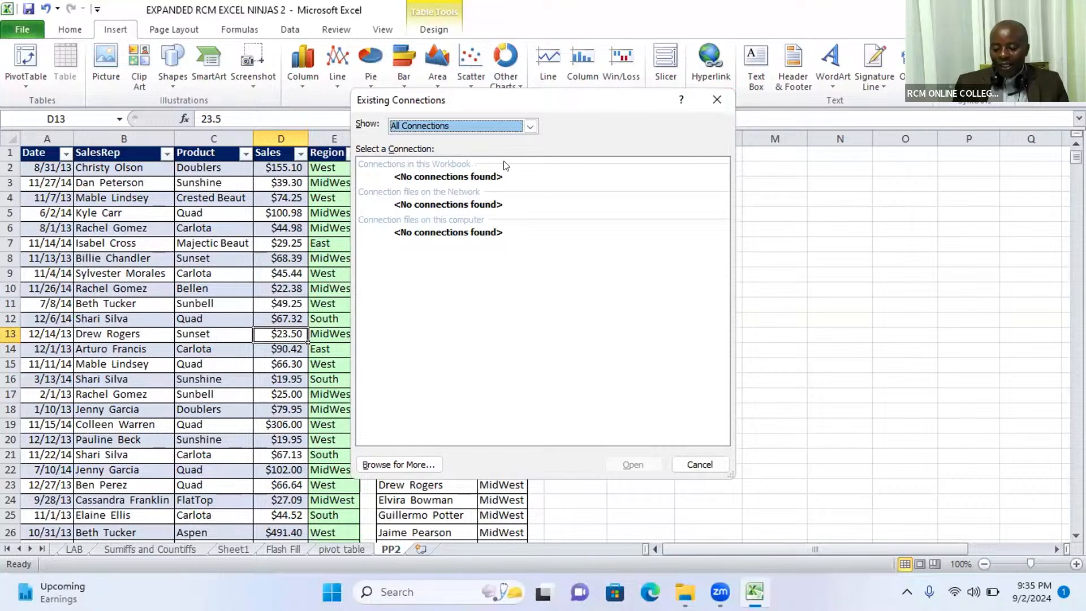
click(715, 100)
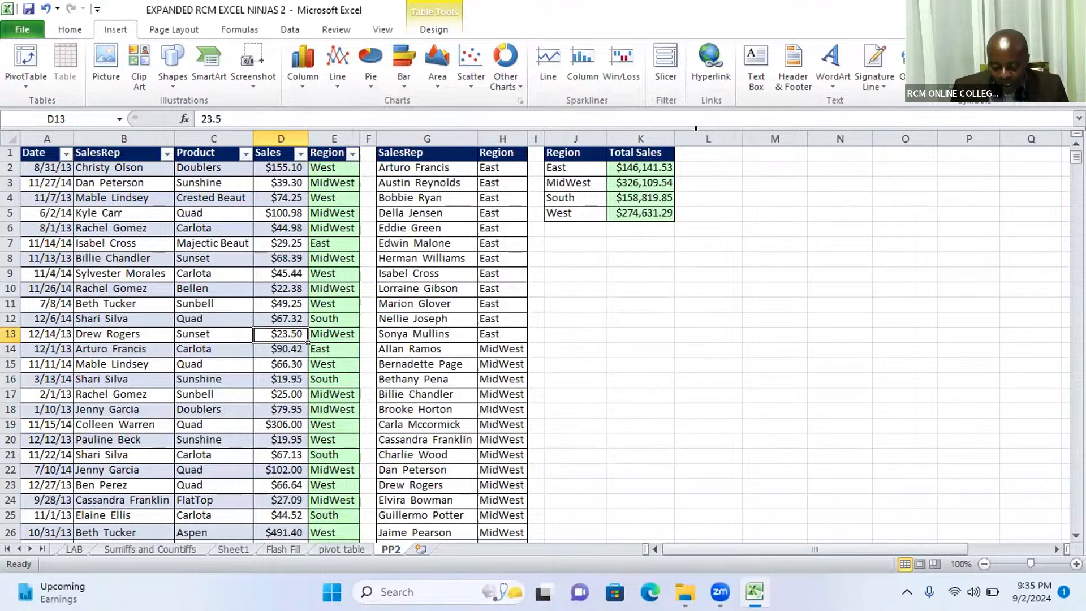